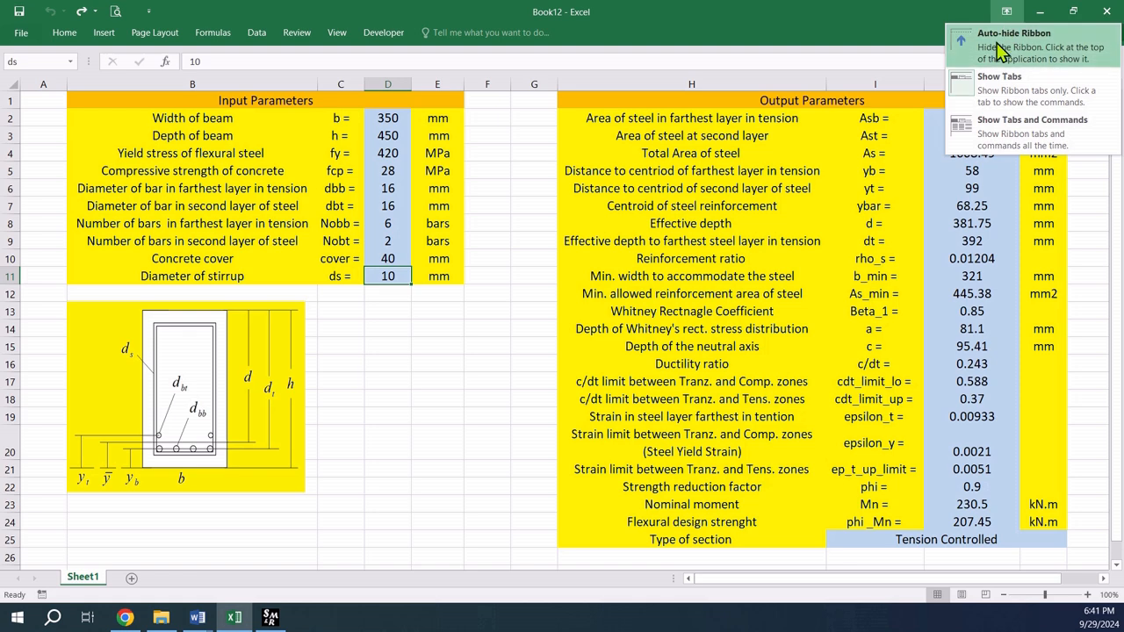
Step: Show the full ribbon with its commands and vertically middle-align the contents of all cells in Sheet1
{"action": "left_click", "coordinate": [1009, 128]}
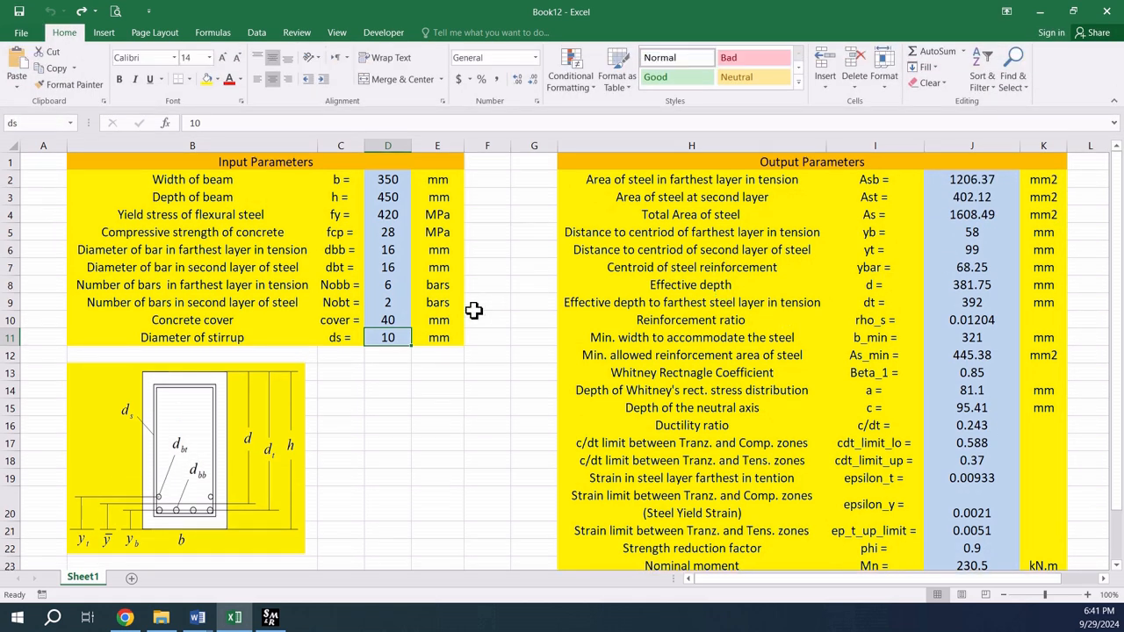
{"action": "left_click", "coordinate": [439, 373]}
{"action": "scroll", "coordinate": [520, 340], "scroll_direction": "down", "scroll_amount": 1}
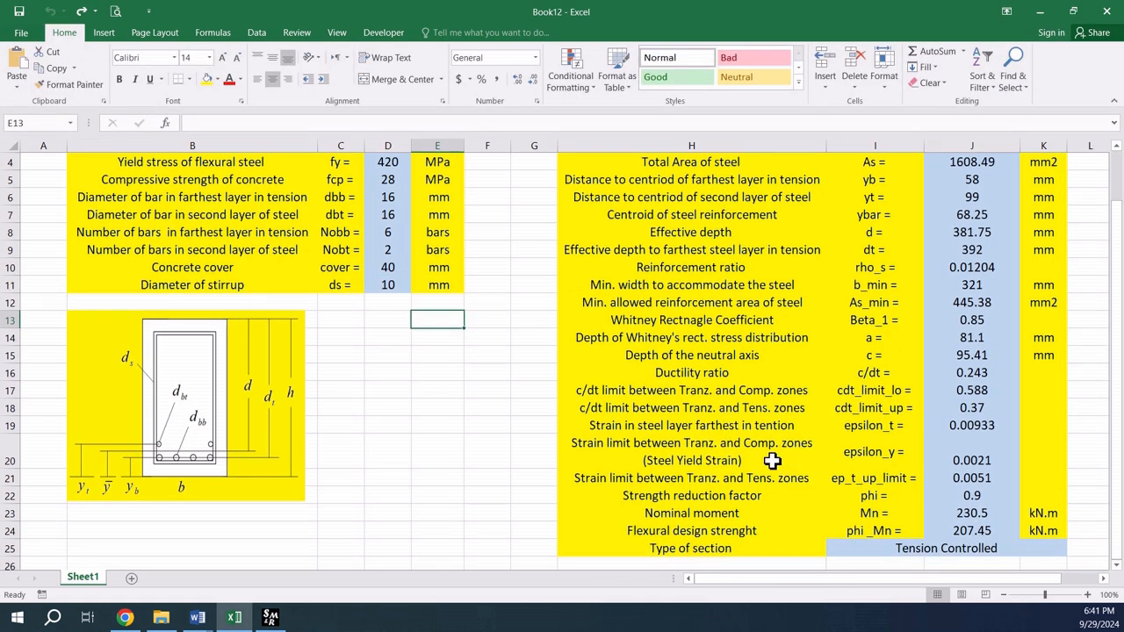
{"action": "left_click", "coordinate": [992, 450]}
{"action": "left_click_drag", "start_coordinate": [995, 425], "coordinate": [973, 463]}
{"action": "left_click", "coordinate": [478, 481]}
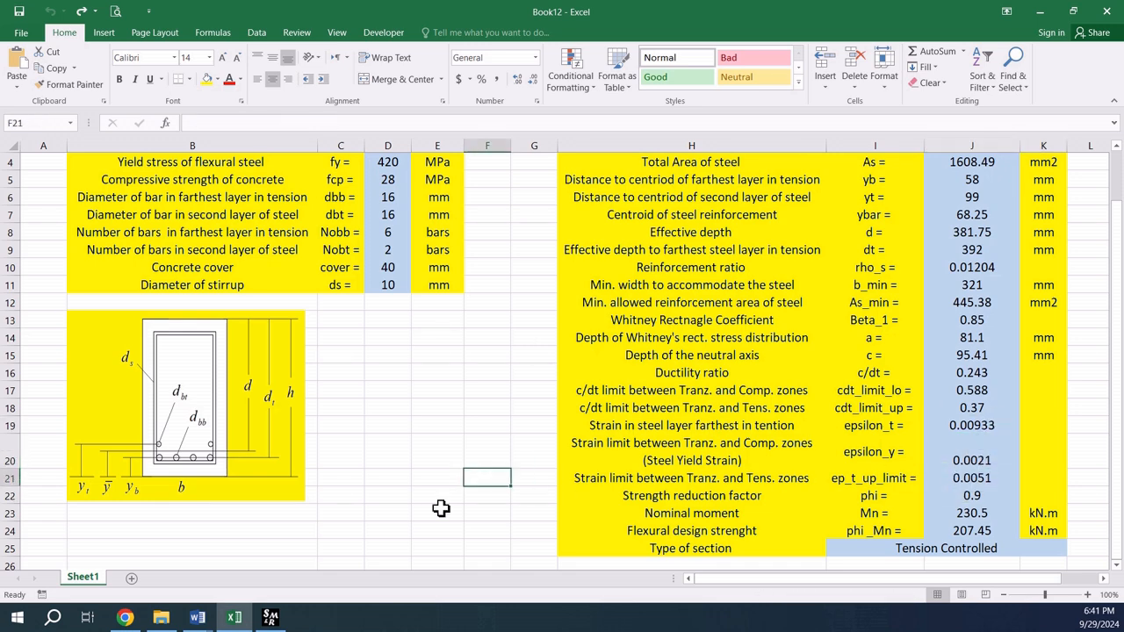
{"action": "scroll", "coordinate": [409, 451], "scroll_direction": "up", "scroll_amount": 1}
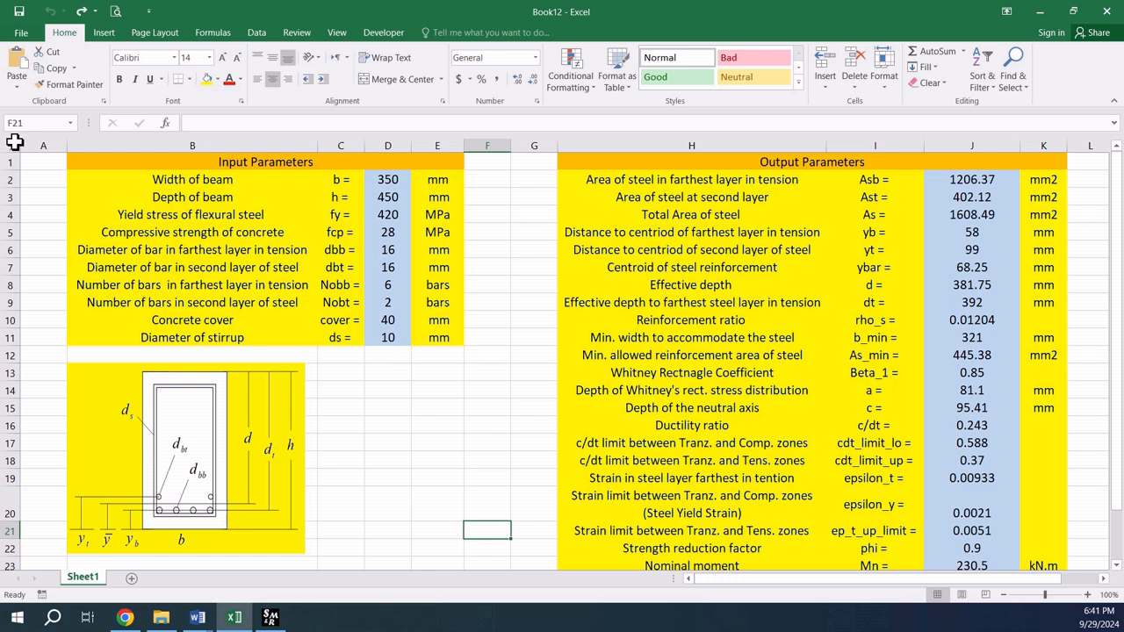
{"action": "left_click", "coordinate": [12, 146]}
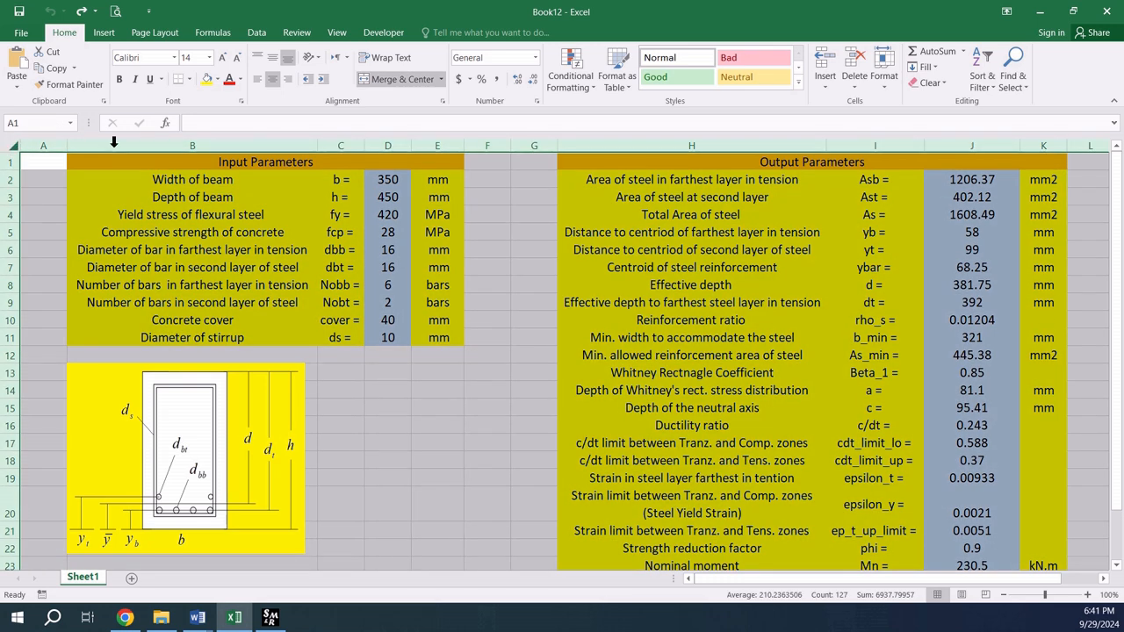
{"action": "left_click", "coordinate": [274, 60]}
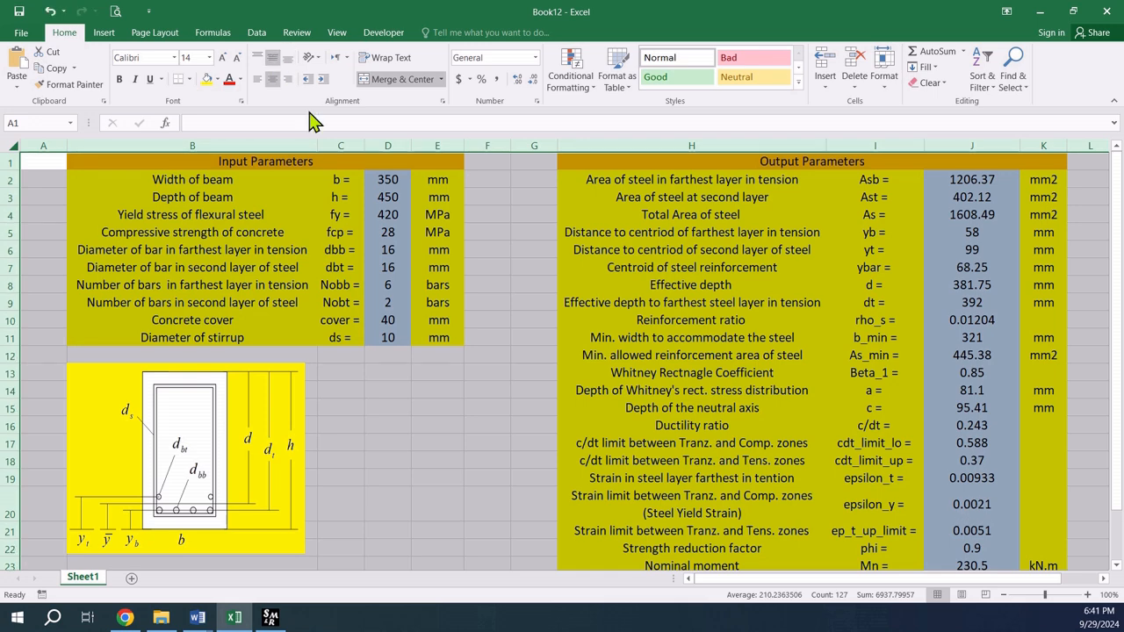
{"action": "left_click", "coordinate": [494, 351]}
{"action": "scroll", "coordinate": [525, 338], "scroll_direction": "down", "scroll_amount": 1}
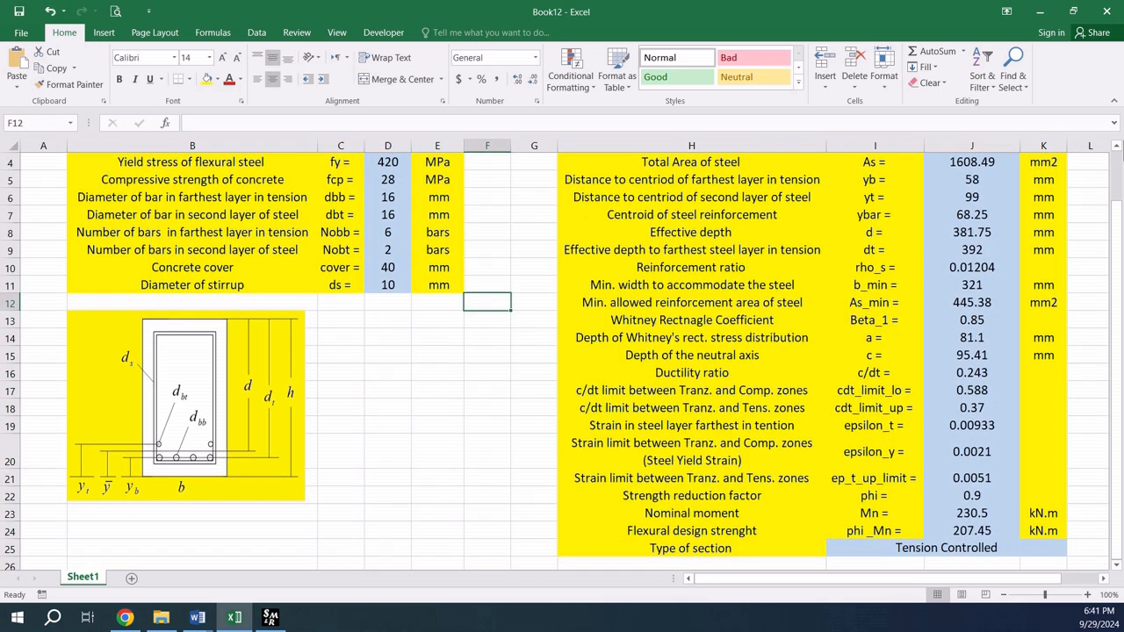
Step: Collapse the ribbon to its tab names so more rows of the beam tables fit on screen
{"action": "left_click", "coordinate": [1113, 101]}
{"action": "left_click", "coordinate": [481, 397]}
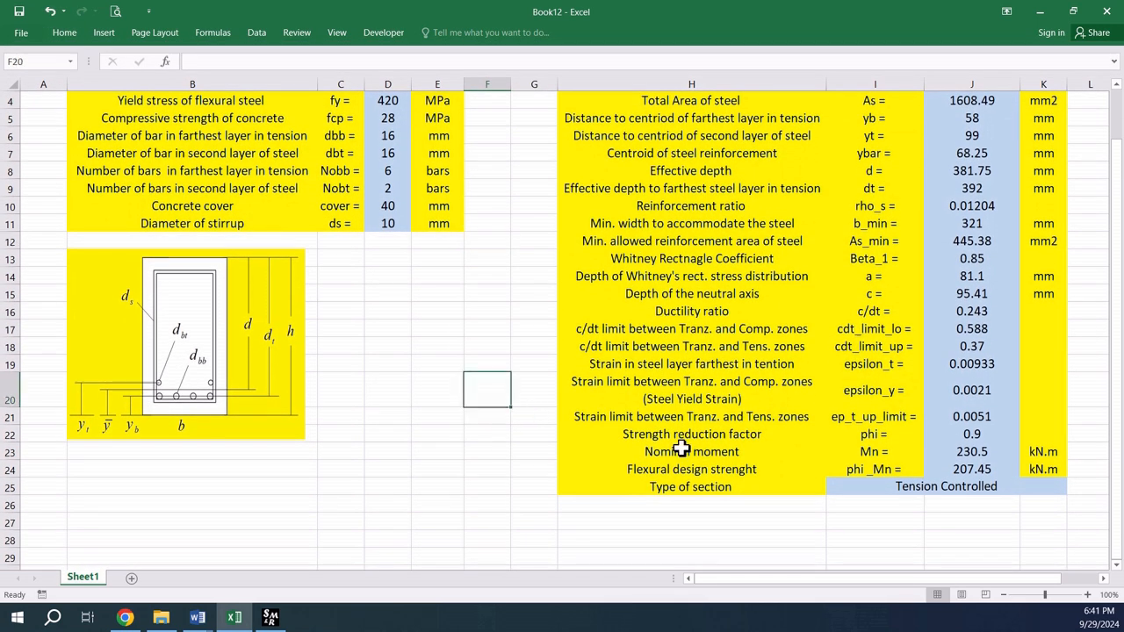
{"action": "scroll", "coordinate": [817, 417], "scroll_direction": "up", "scroll_amount": 1}
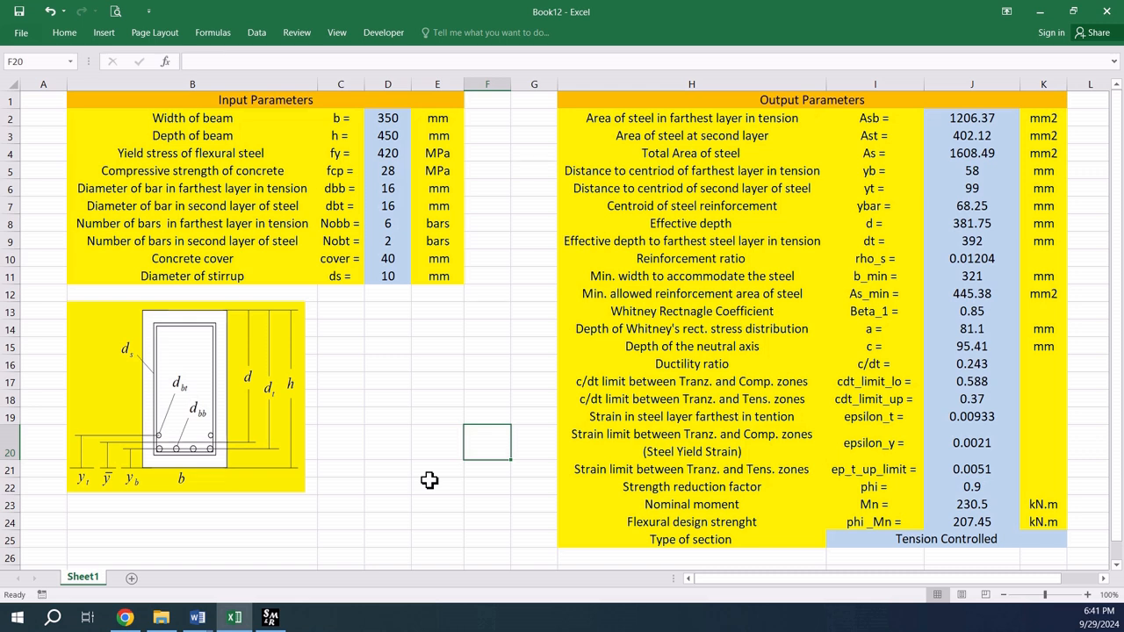
Step: Start a formula-based conditional formatting rule on the farthest-layer bar diameter (D6) with the formula =$D$6<$D$7
{"action": "left_click", "coordinate": [384, 189]}
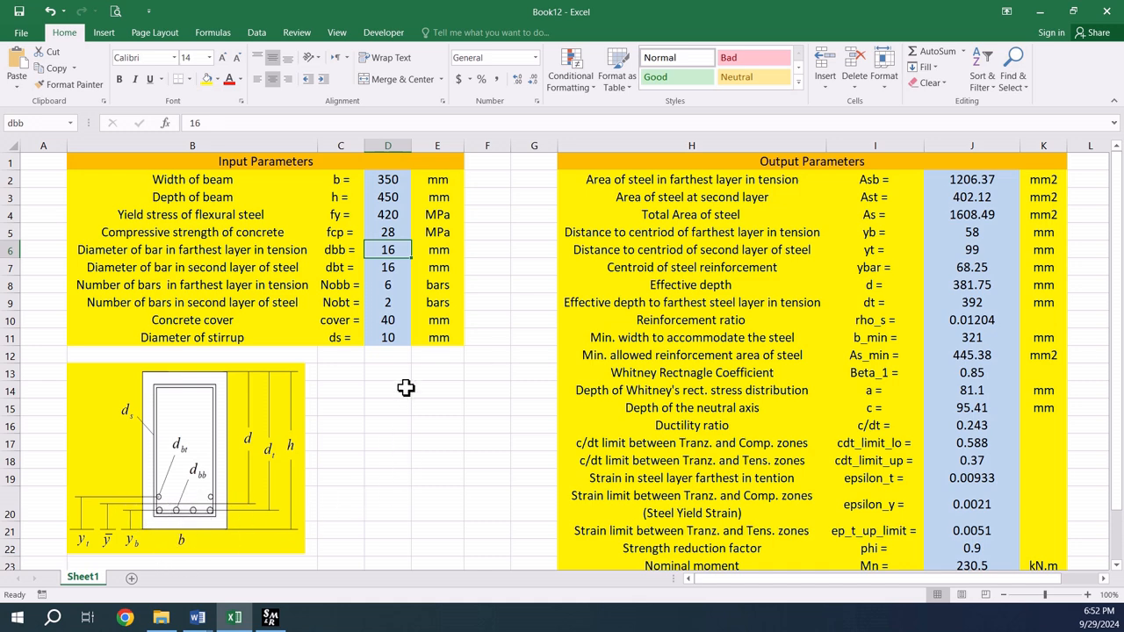
{"action": "left_click", "coordinate": [392, 268]}
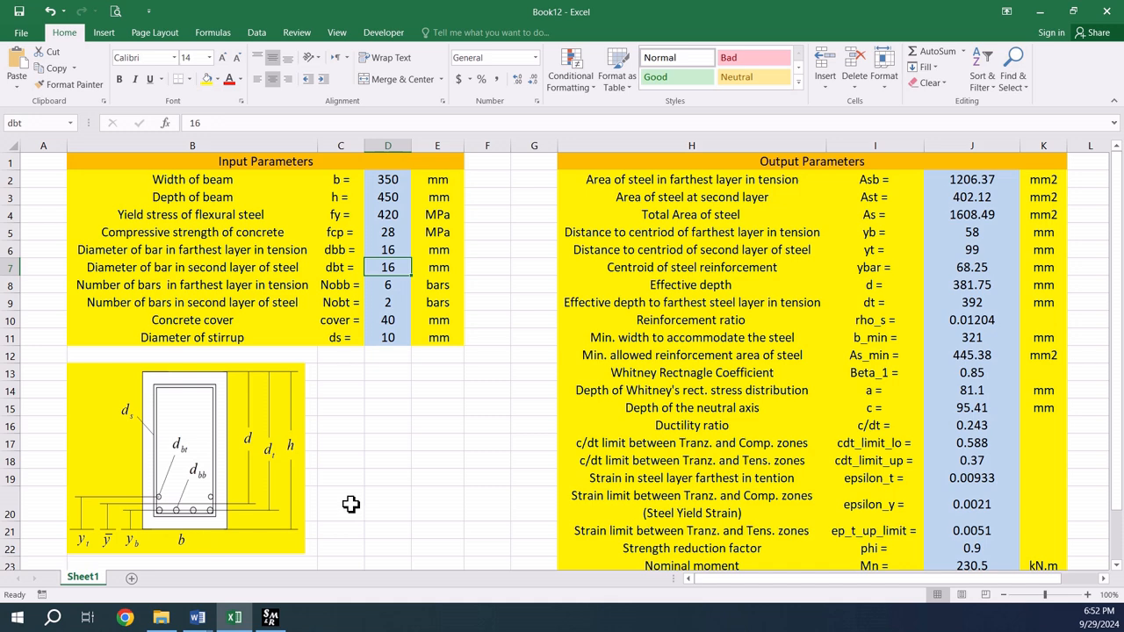
{"action": "left_click", "coordinate": [387, 248]}
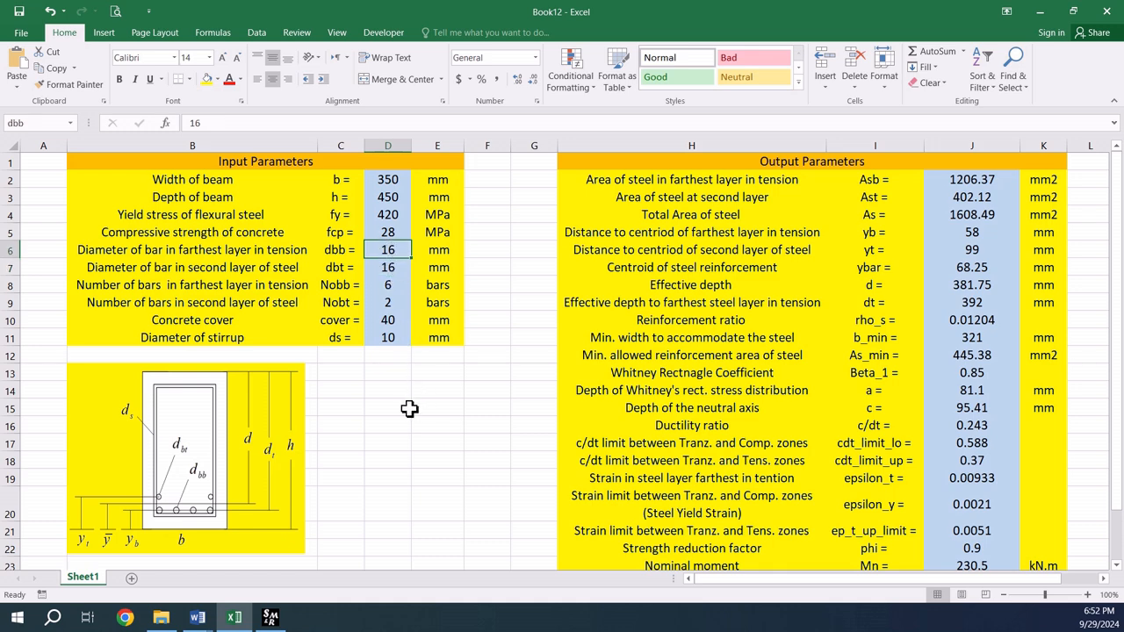
{"action": "left_click", "coordinate": [575, 72]}
{"action": "mouse_move", "coordinate": [630, 180]}
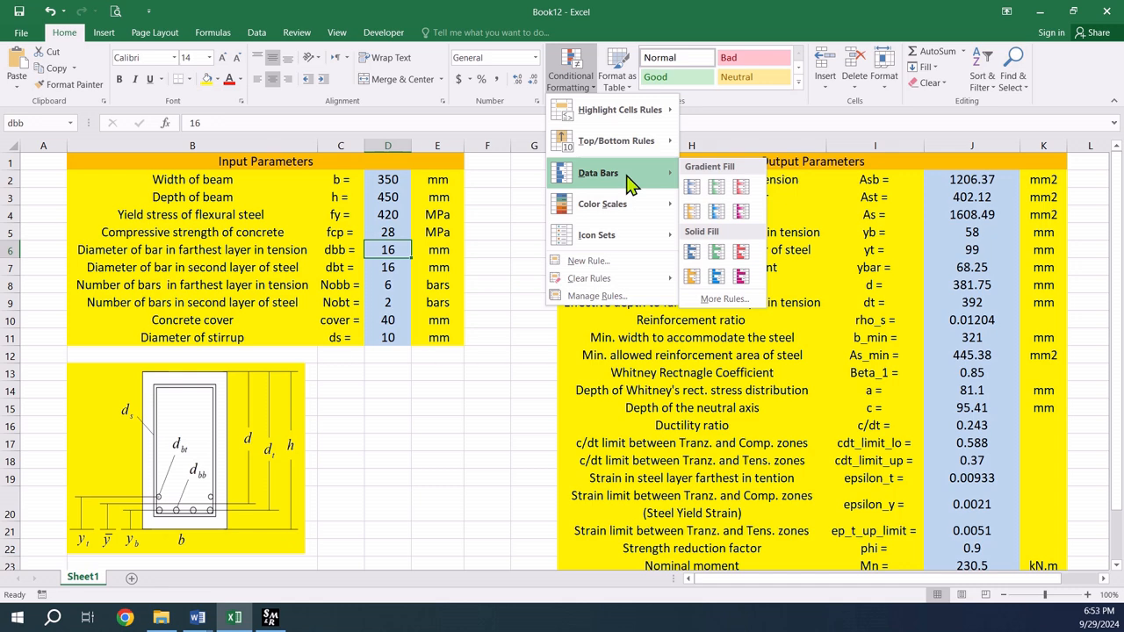
{"action": "left_click", "coordinate": [604, 264]}
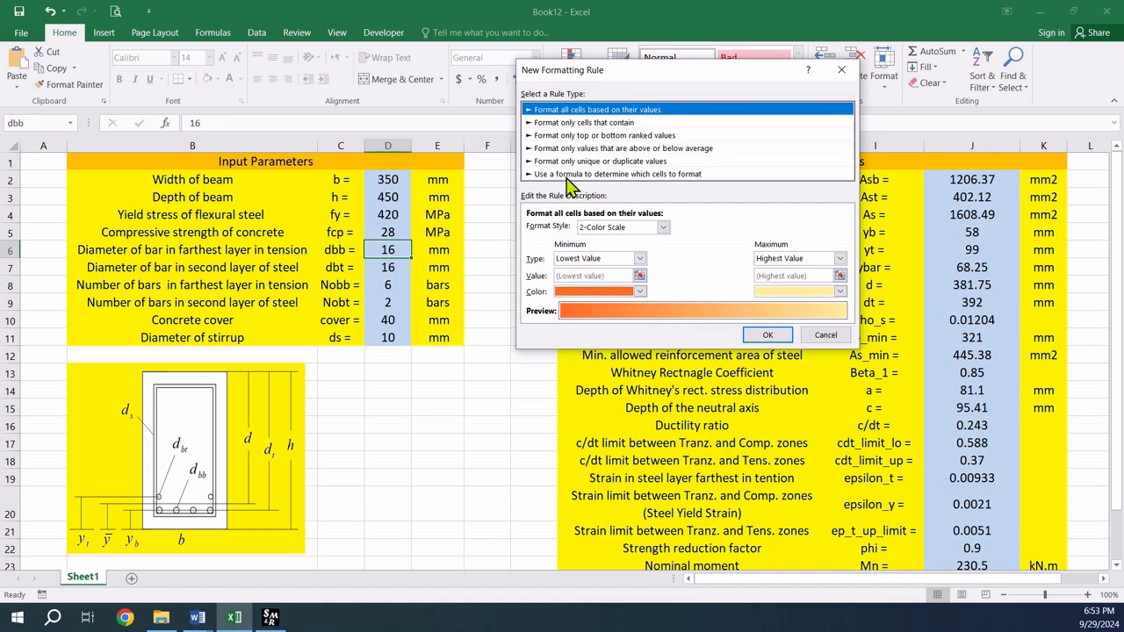
{"action": "left_click", "coordinate": [683, 175]}
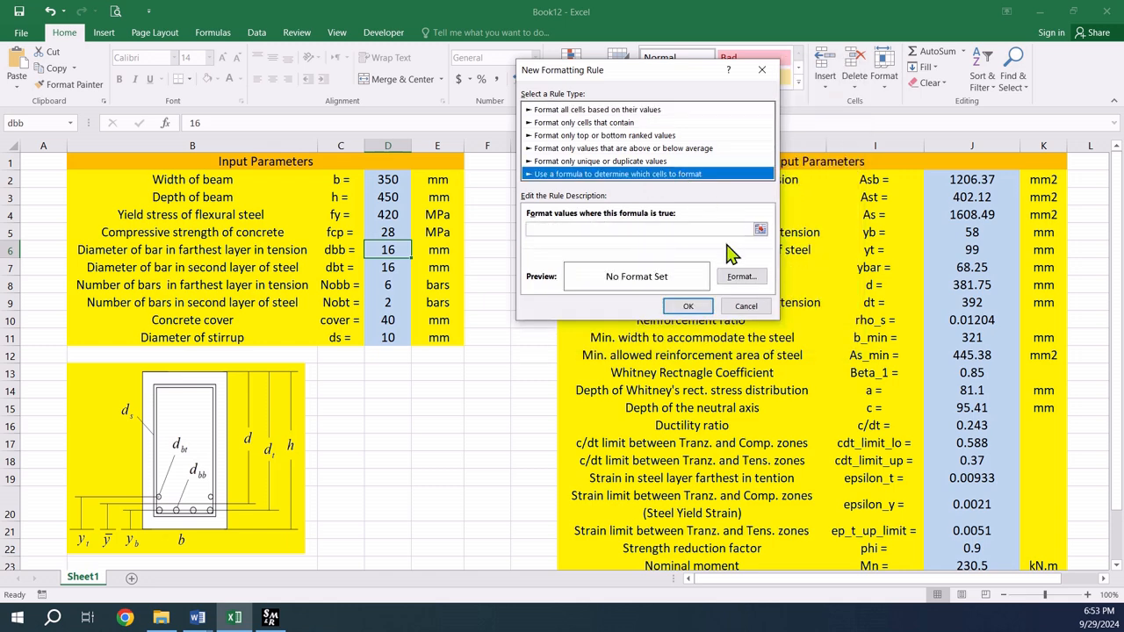
{"action": "left_click", "coordinate": [569, 228]}
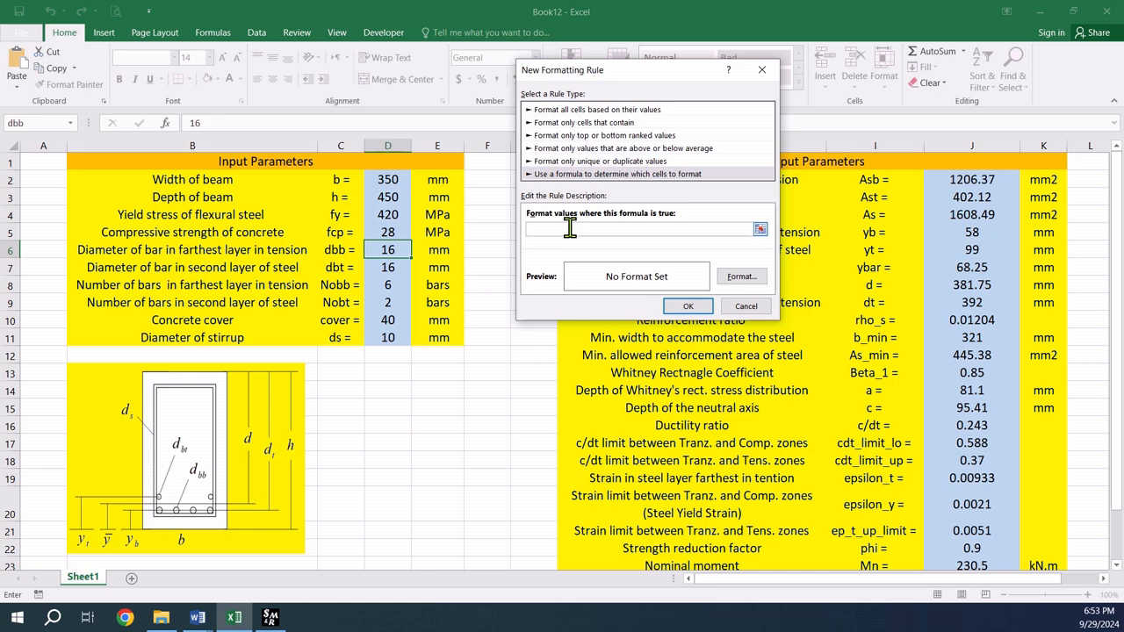
{"action": "left_click", "coordinate": [386, 250]}
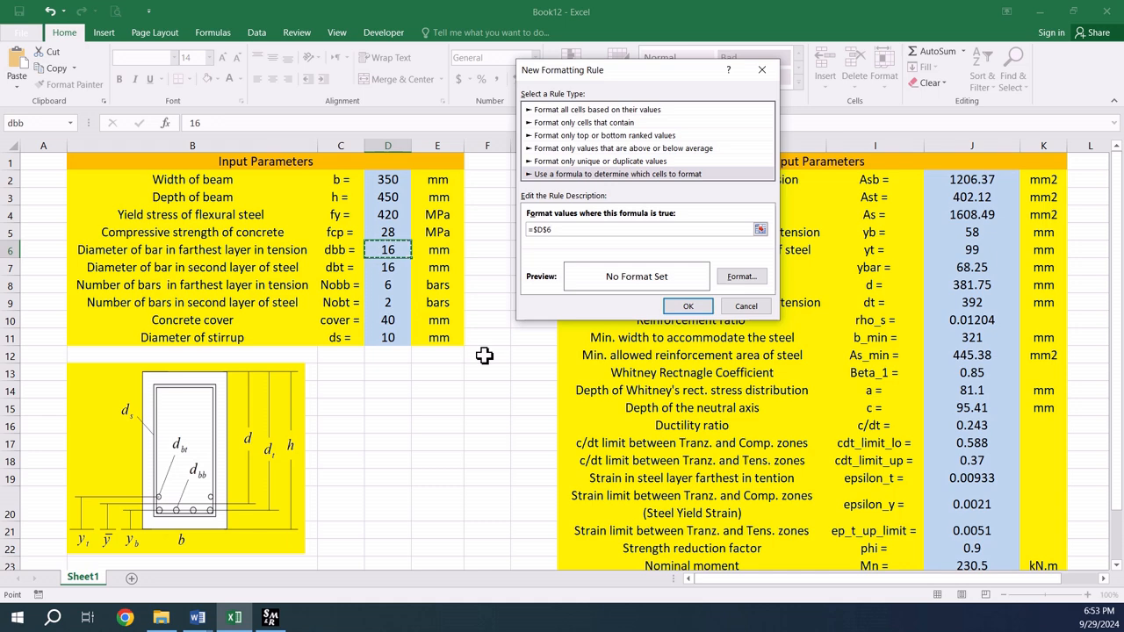
{"action": "type", "text": "<"}
{"action": "left_click", "coordinate": [394, 271]}
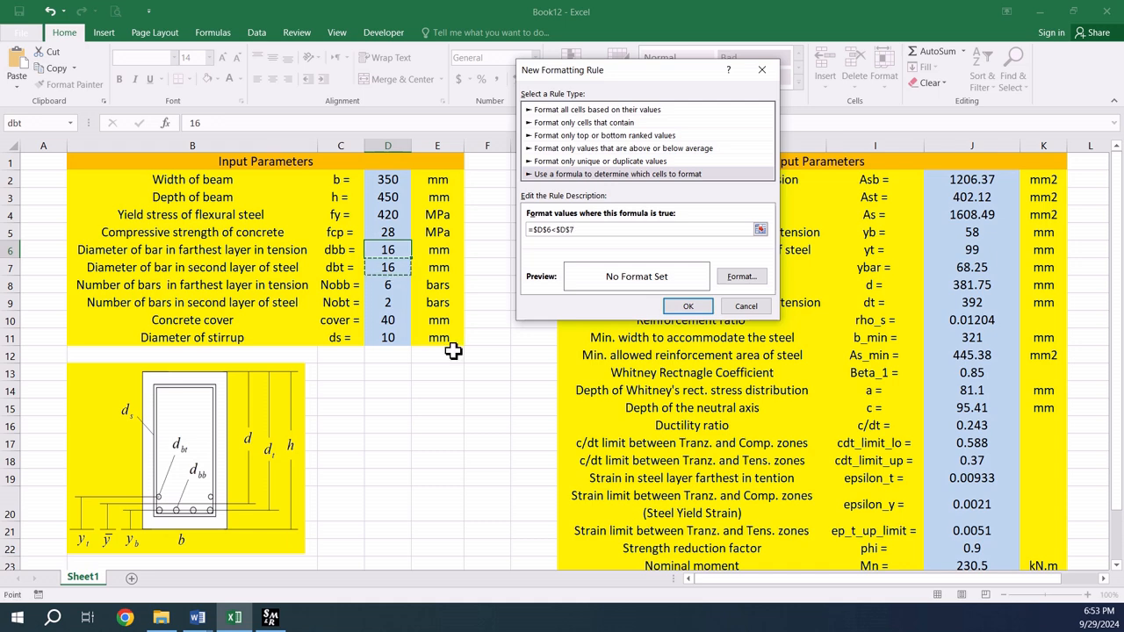
Step: Give the bar-diameter rule a red background fill and apply it to D6
{"action": "left_click", "coordinate": [746, 279]}
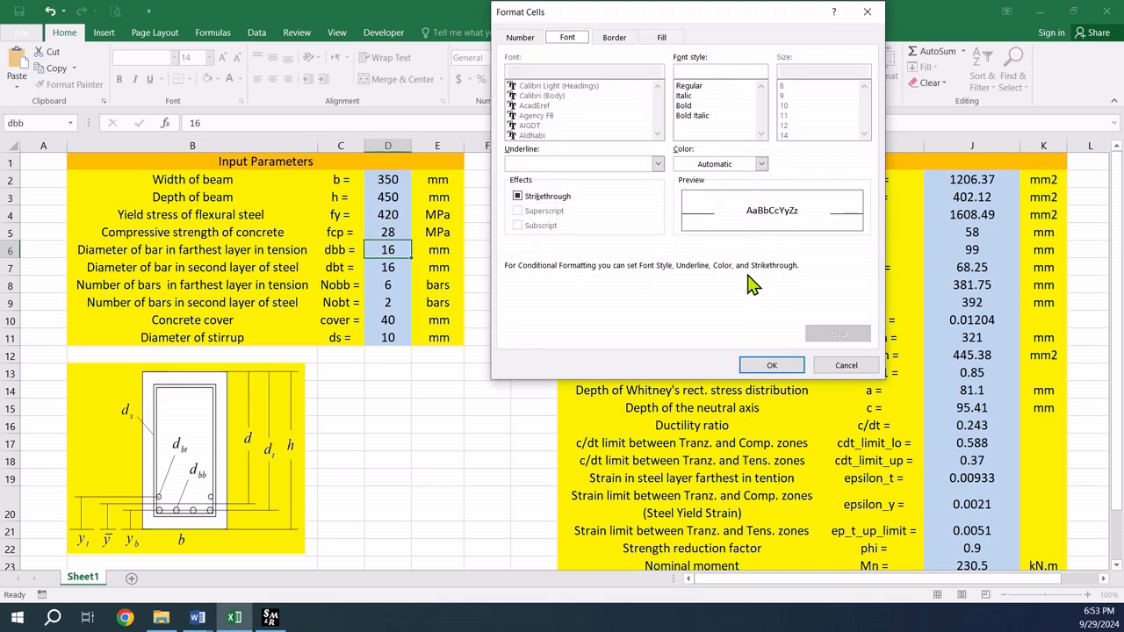
{"action": "left_click", "coordinate": [662, 37]}
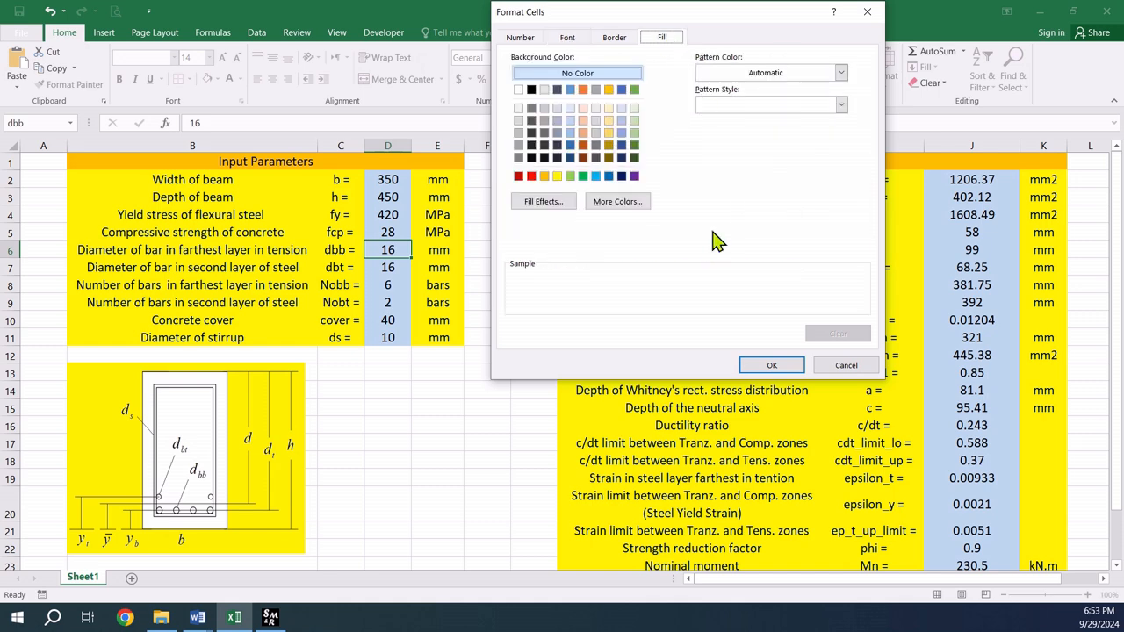
{"action": "left_click", "coordinate": [531, 176]}
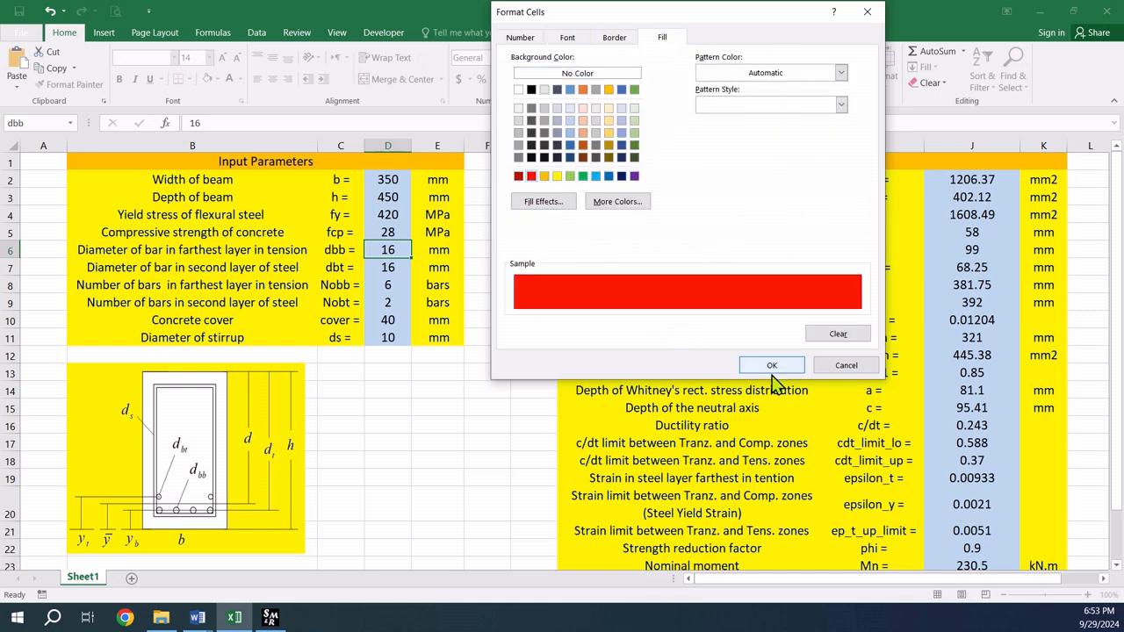
{"action": "left_click", "coordinate": [776, 364]}
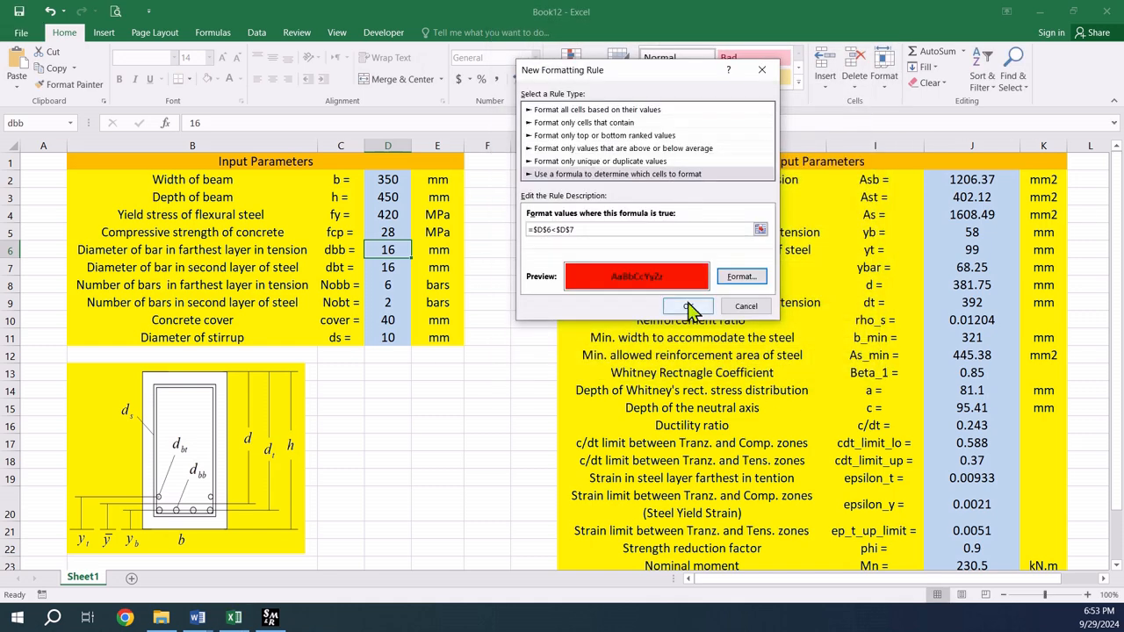
{"action": "left_click", "coordinate": [689, 306]}
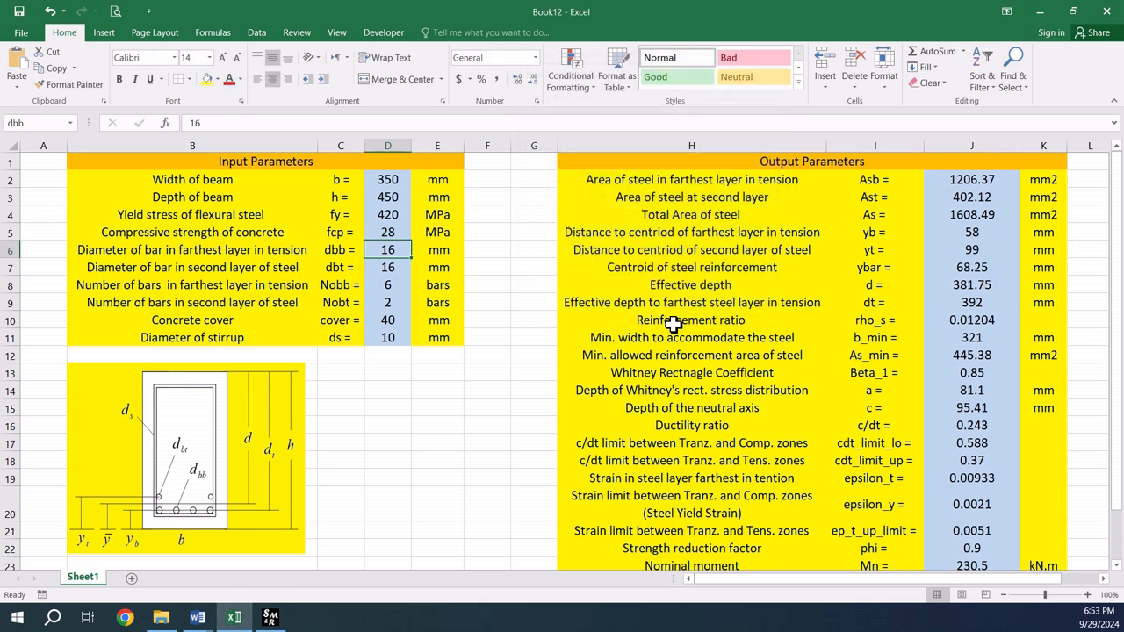
Step: Set the diameter of bar in the second layer of steel to 20 mm to test the rule
{"action": "left_click", "coordinate": [423, 366]}
{"action": "left_click", "coordinate": [391, 249]}
{"action": "key", "text": "Down"}
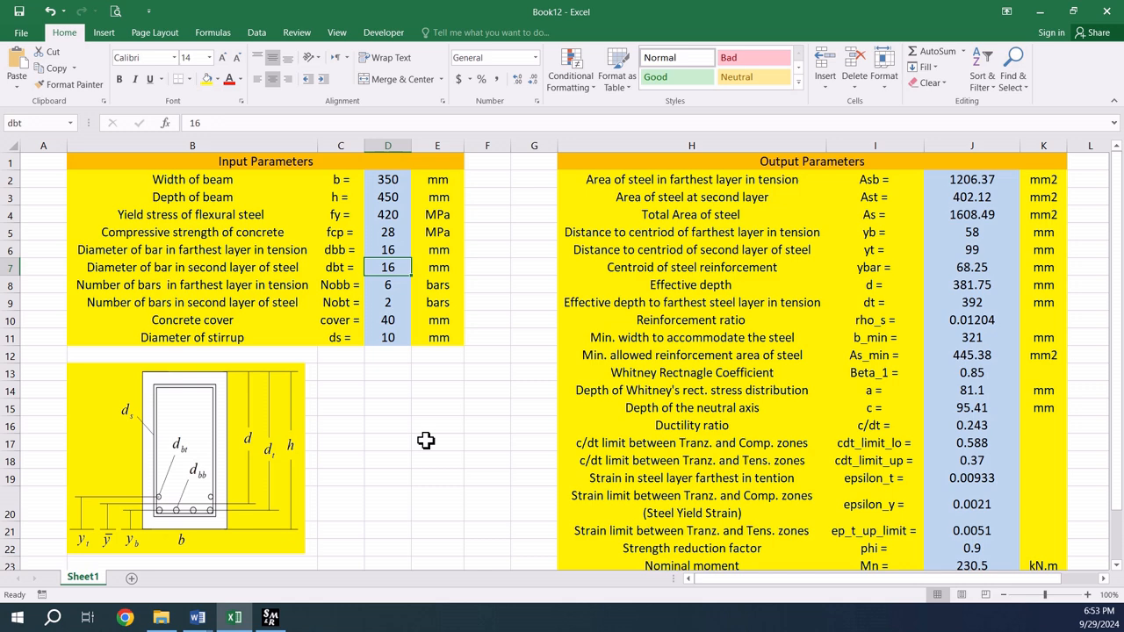
{"action": "type", "text": "20"}
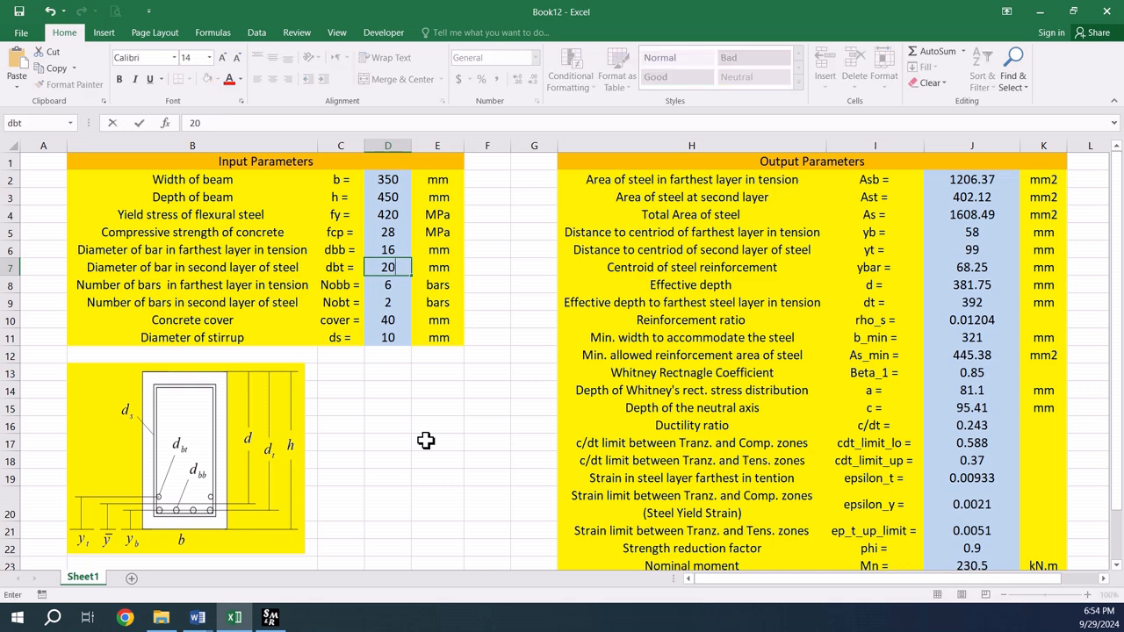
{"action": "key", "text": "Return"}
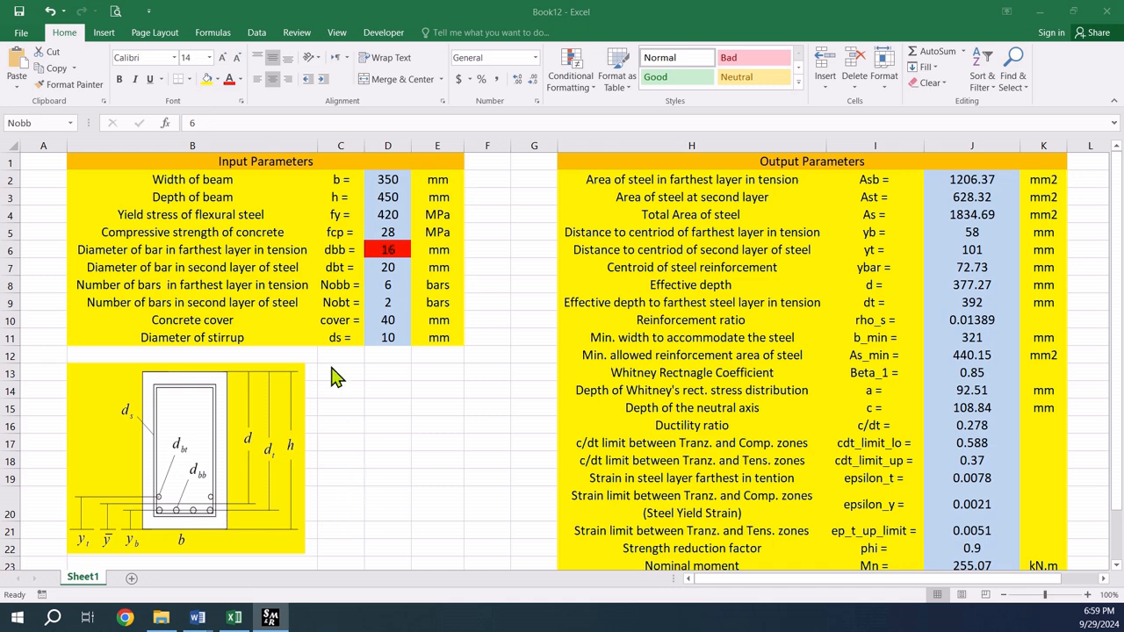
Step: Start a formula-based conditional formatting rule on the farthest-layer number of bars (D8) with the formula =$D$8<$D$9
{"action": "left_click", "coordinate": [386, 284]}
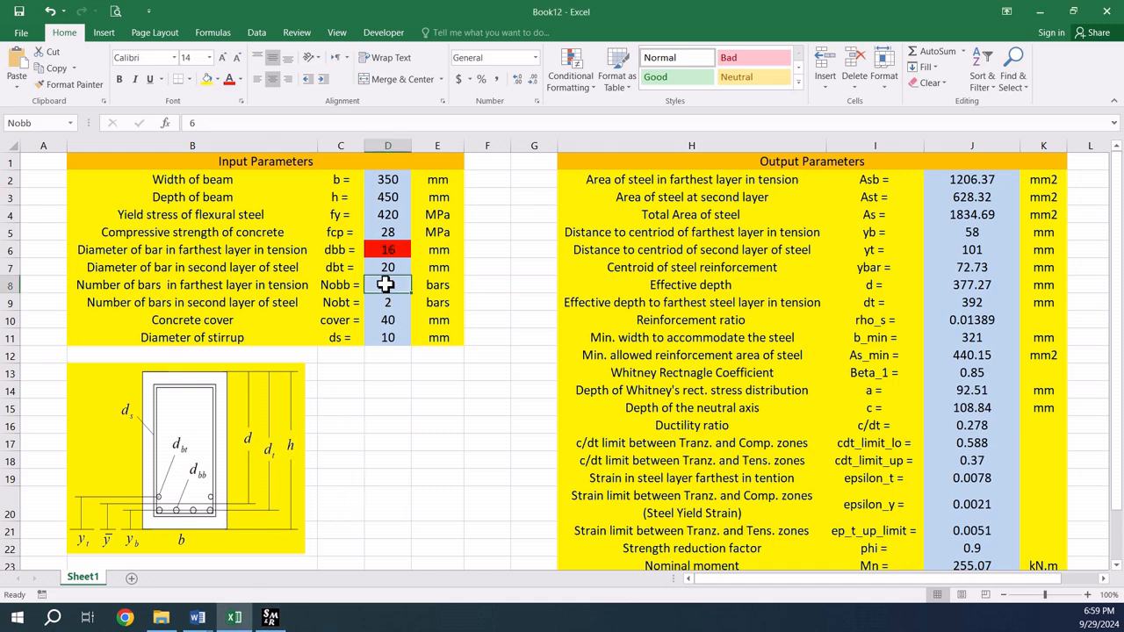
{"action": "left_click", "coordinate": [571, 70]}
{"action": "mouse_move", "coordinate": [611, 193]}
{"action": "left_click", "coordinate": [592, 262]}
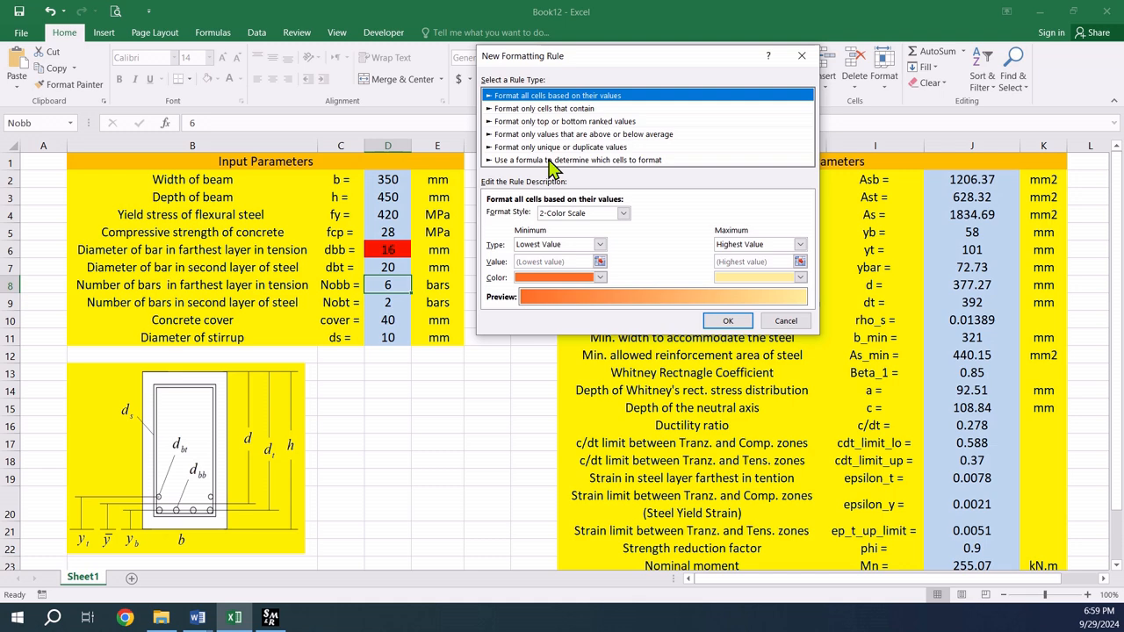
{"action": "left_click", "coordinate": [552, 160]}
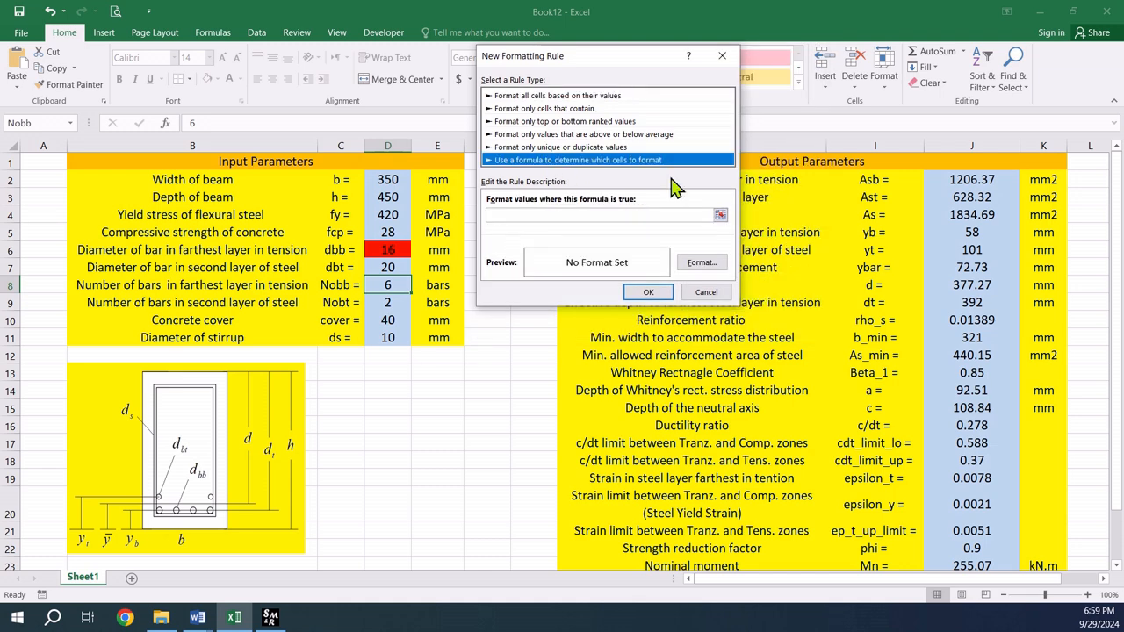
{"action": "left_click", "coordinate": [539, 217]}
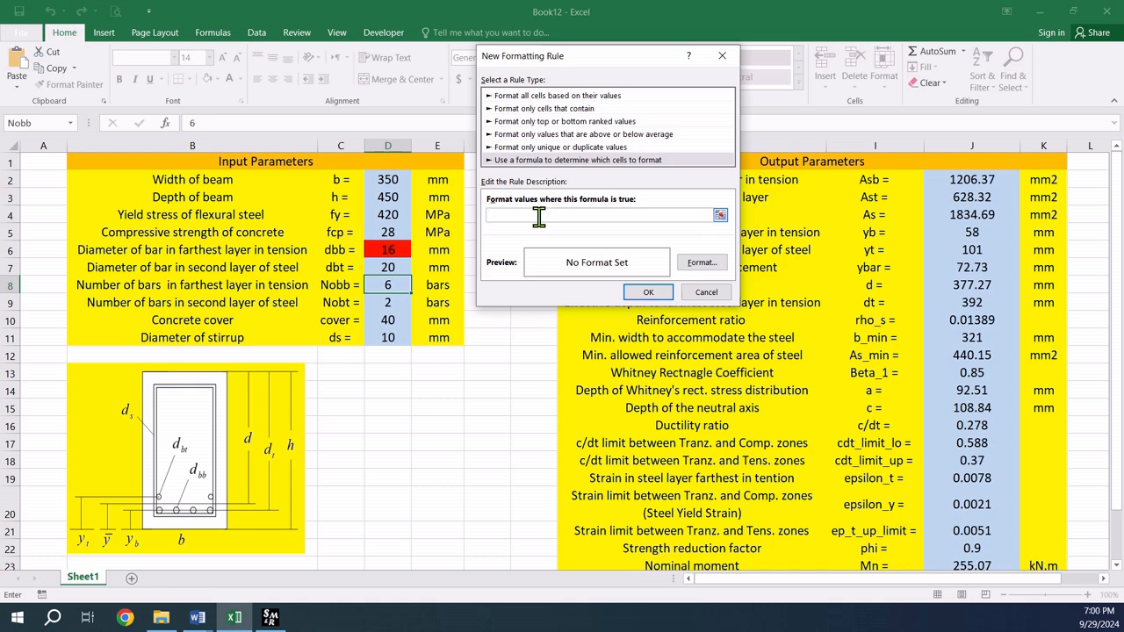
{"action": "left_click", "coordinate": [389, 286]}
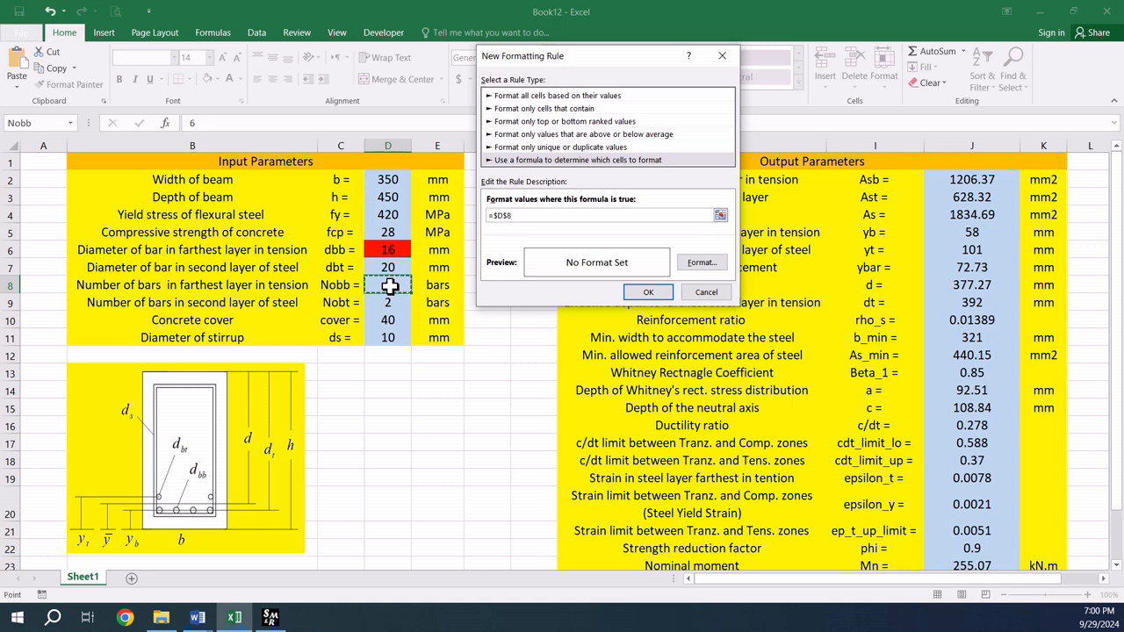
{"action": "type", "text": "<"}
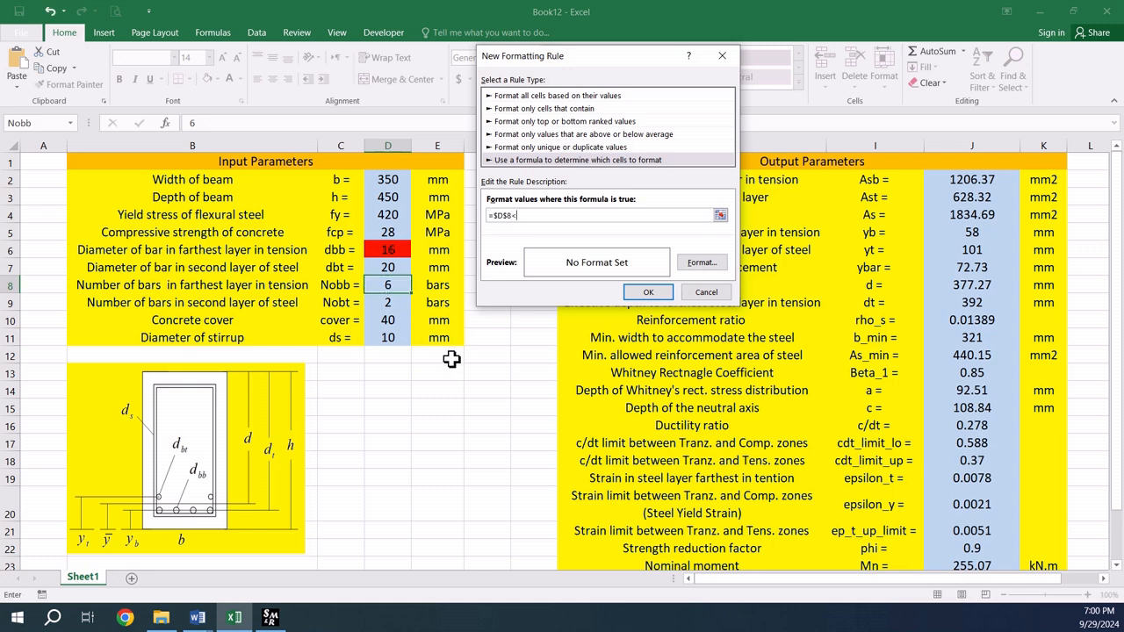
{"action": "left_click", "coordinate": [393, 303]}
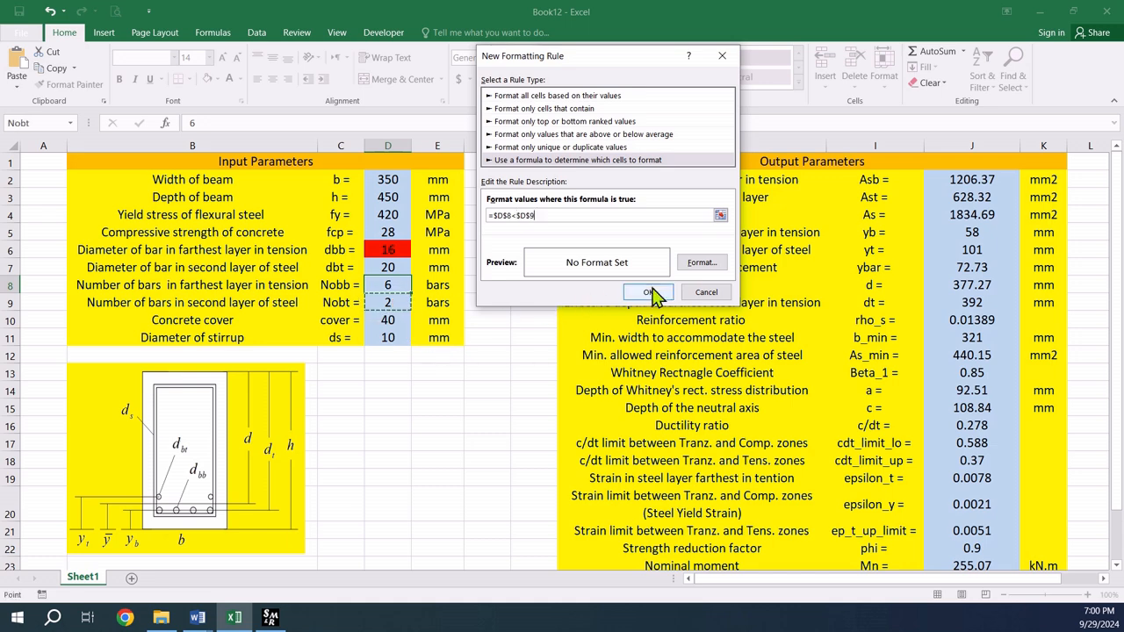
Step: Give the farthest-layer number-of-bars rule a red background fill and apply it to D8
{"action": "left_click", "coordinate": [699, 263]}
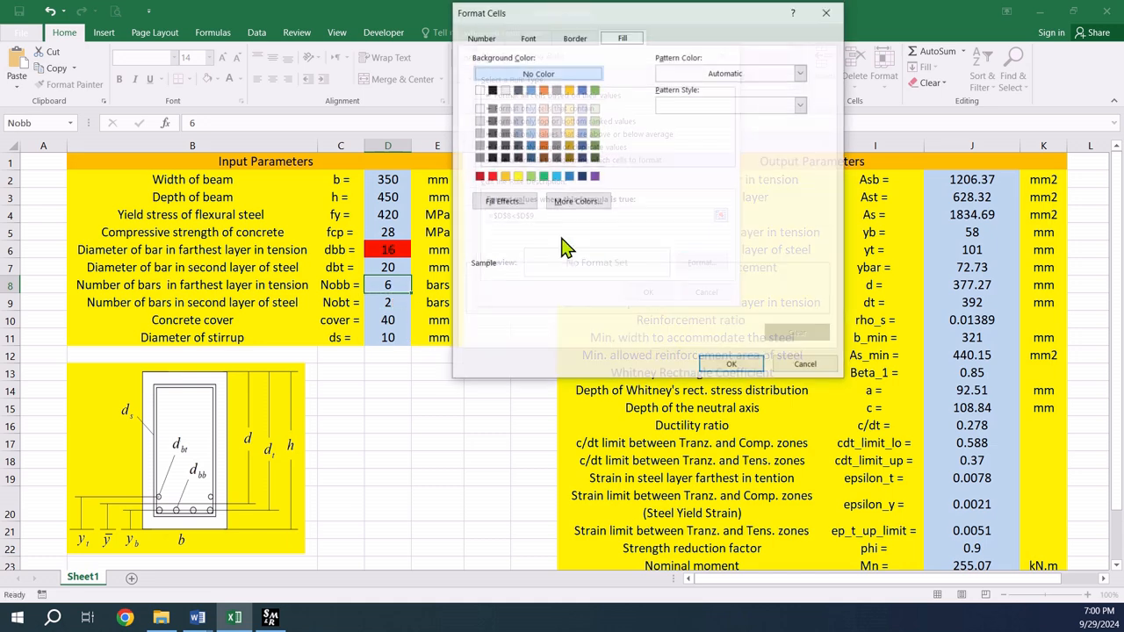
{"action": "left_click", "coordinate": [491, 176]}
{"action": "left_click", "coordinate": [731, 365]}
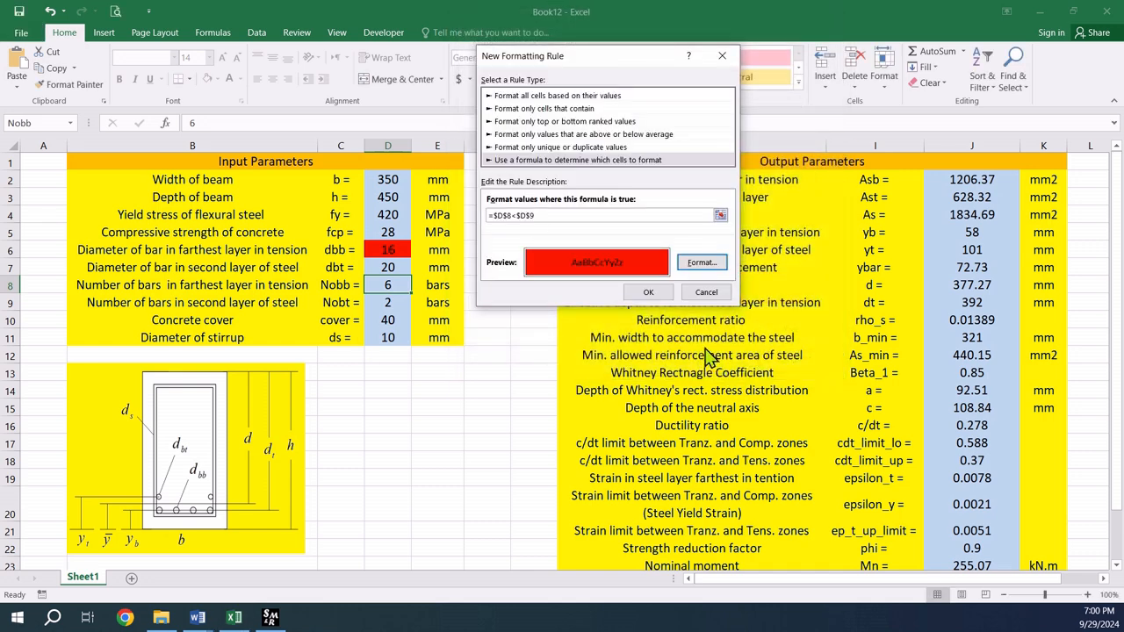
{"action": "left_click", "coordinate": [648, 293]}
{"action": "left_click", "coordinate": [489, 389]}
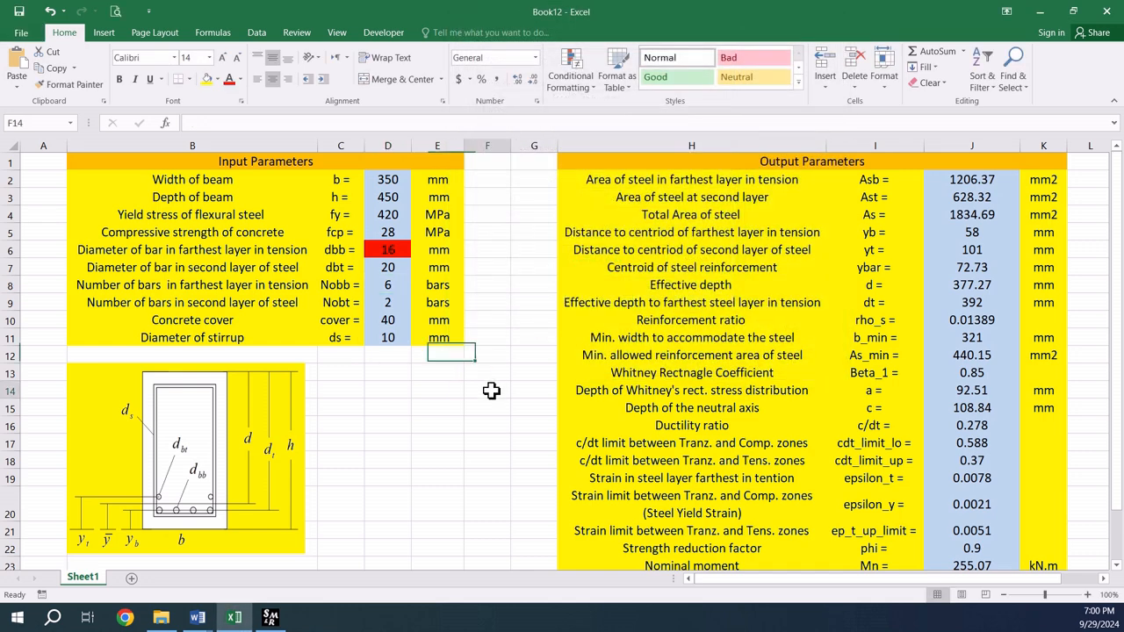
Step: Test the number-of-bars rule with 2 bars in the farthest layer and 6 bars in the second layer
{"action": "left_click", "coordinate": [389, 286]}
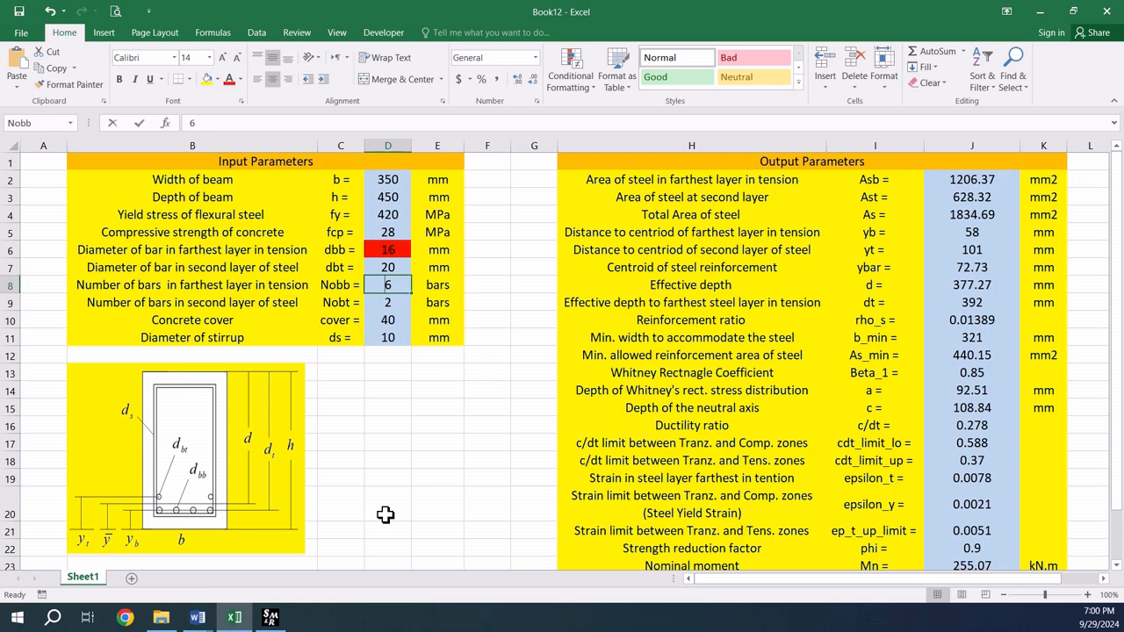
{"action": "type", "text": "2"}
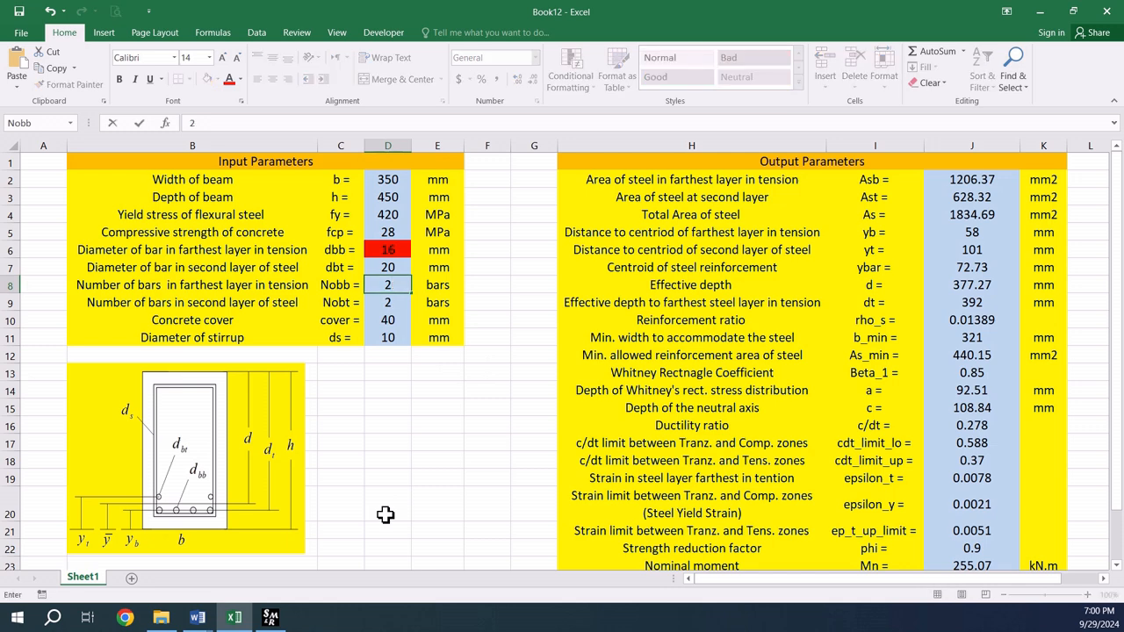
{"action": "key", "text": "Return"}
{"action": "type", "text": "6"}
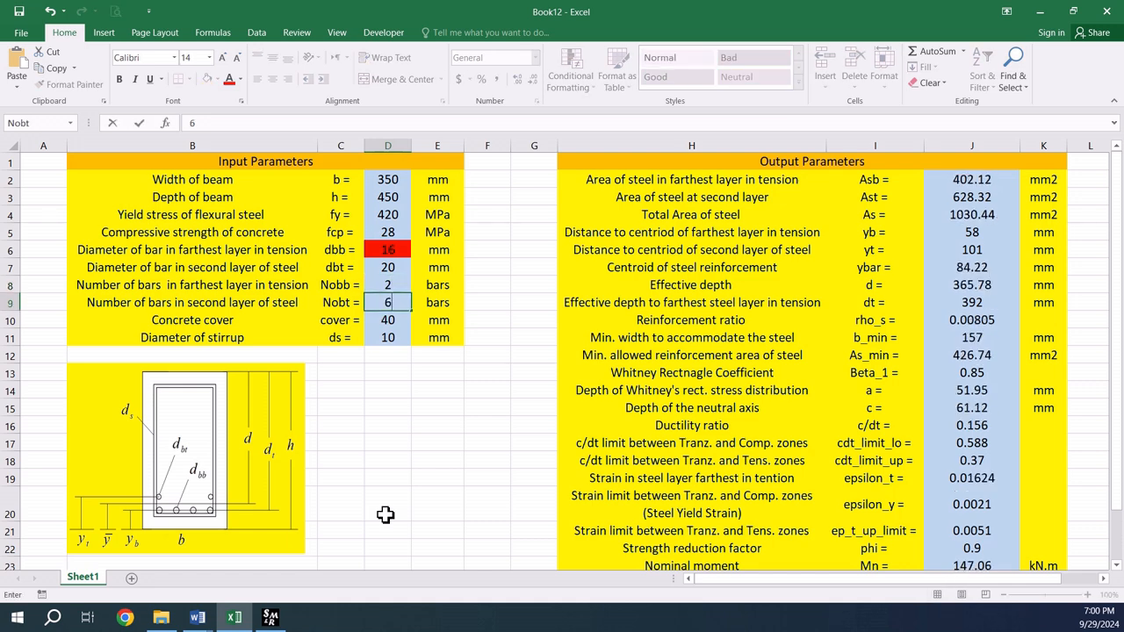
{"action": "key", "text": "Return"}
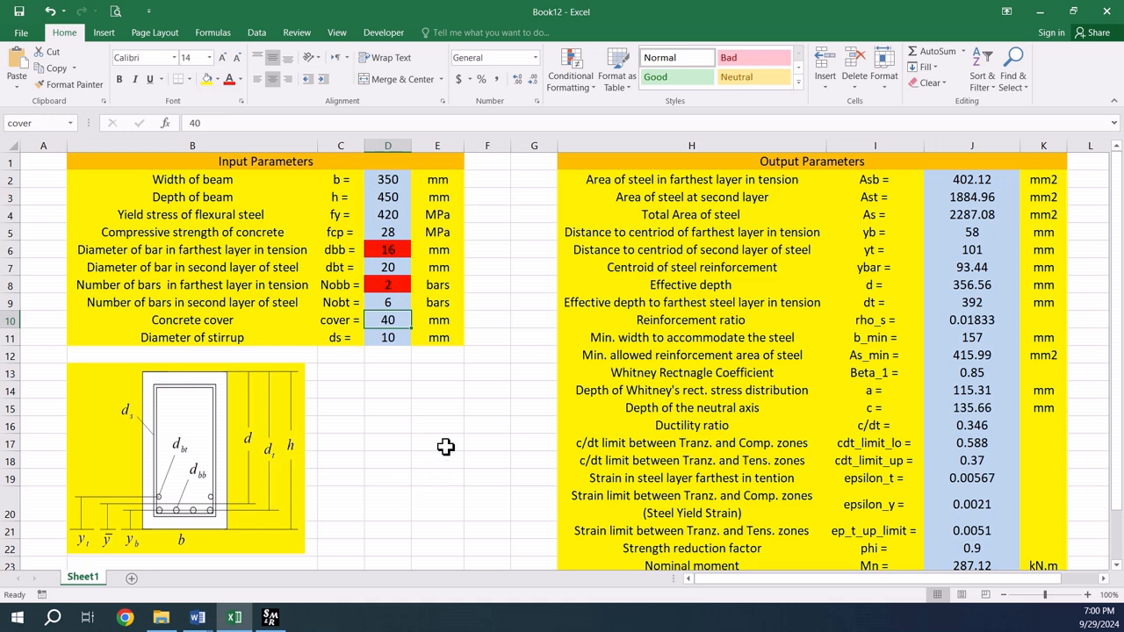
Step: Set the bar diameter to 20 mm in the farthest layer and 18 mm in the second layer
{"action": "left_click", "coordinate": [380, 250]}
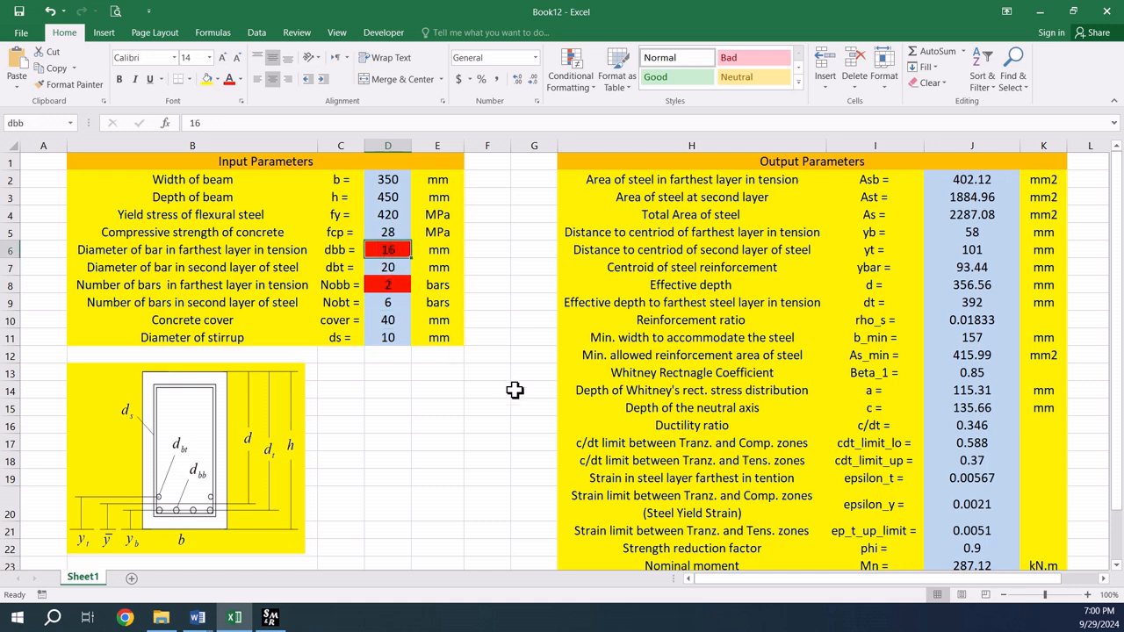
{"action": "type", "text": "20"}
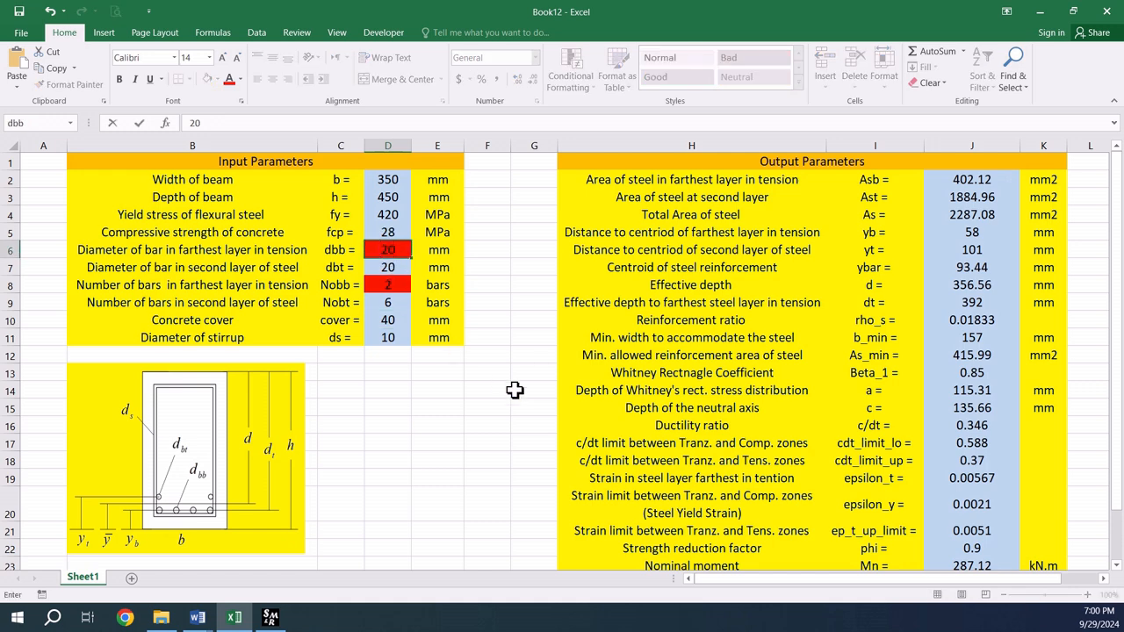
{"action": "key", "text": "Return"}
{"action": "type", "text": "18"}
{"action": "key", "text": "Return"}
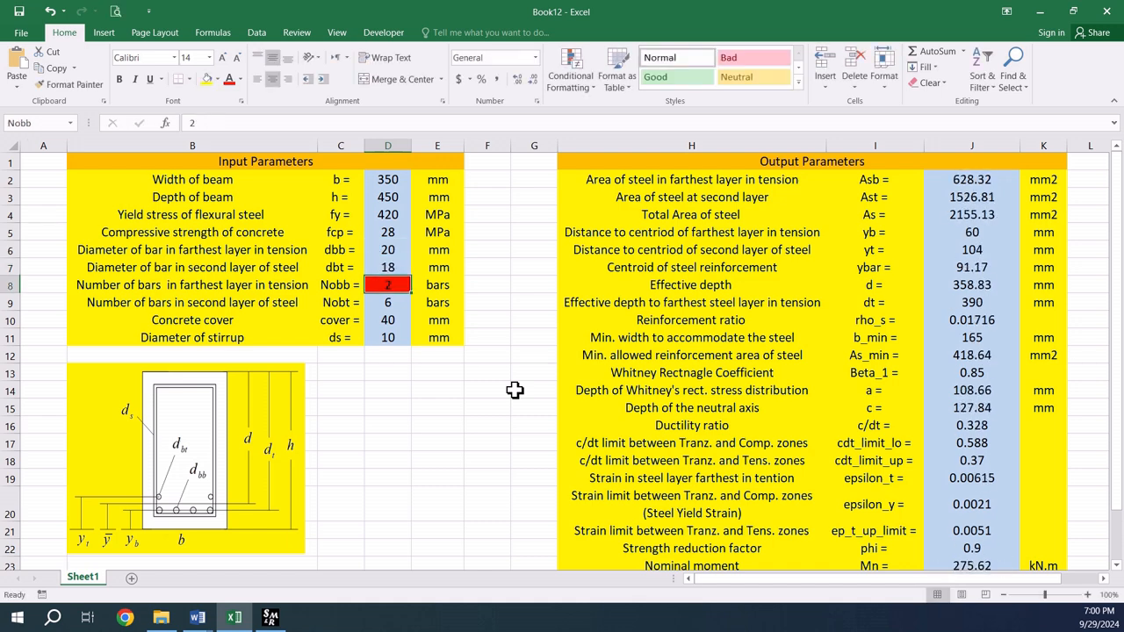
Step: Set the number of bars to 4 in the farthest layer and 2 in the second layer
{"action": "type", "text": "4"}
{"action": "key", "text": "Return"}
{"action": "type", "text": "2"}
{"action": "key", "text": "Return"}
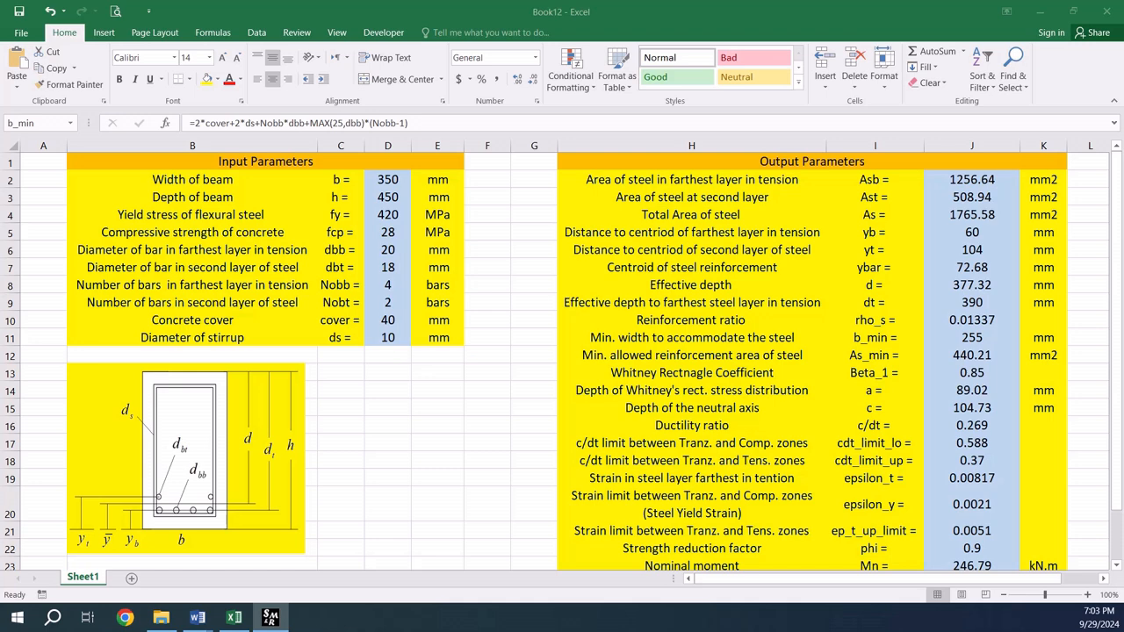
Step: Start a formula-based conditional formatting rule on the minimum width to accommodate the steel (J11) with the formula =$J$11>b
{"action": "left_click", "coordinate": [971, 342]}
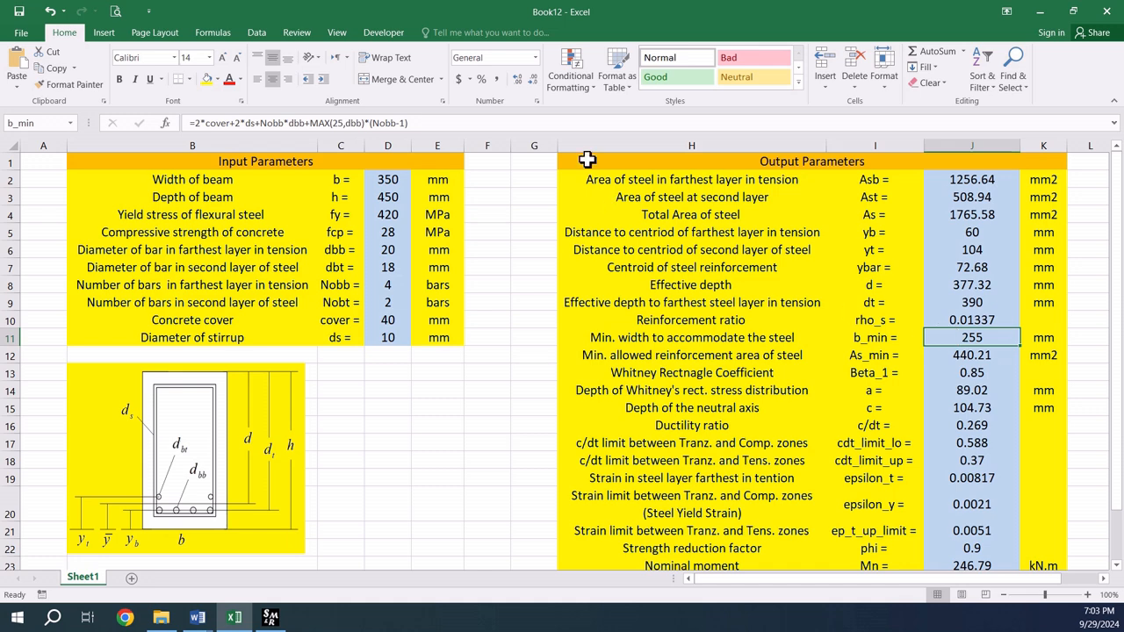
{"action": "left_click", "coordinate": [567, 68]}
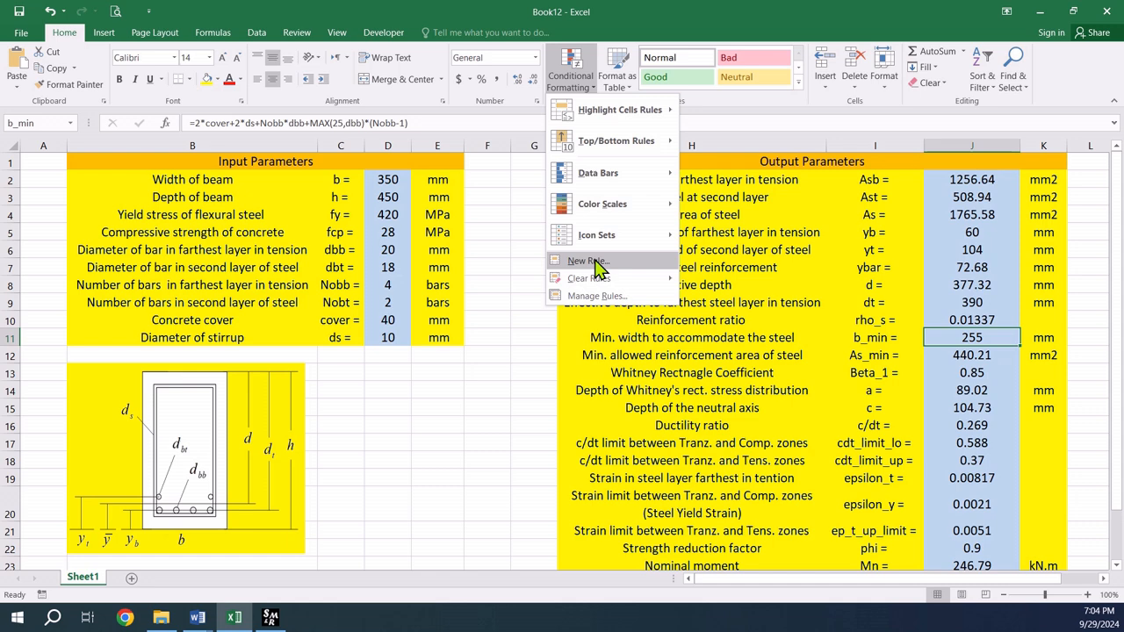
{"action": "left_click", "coordinate": [594, 260]}
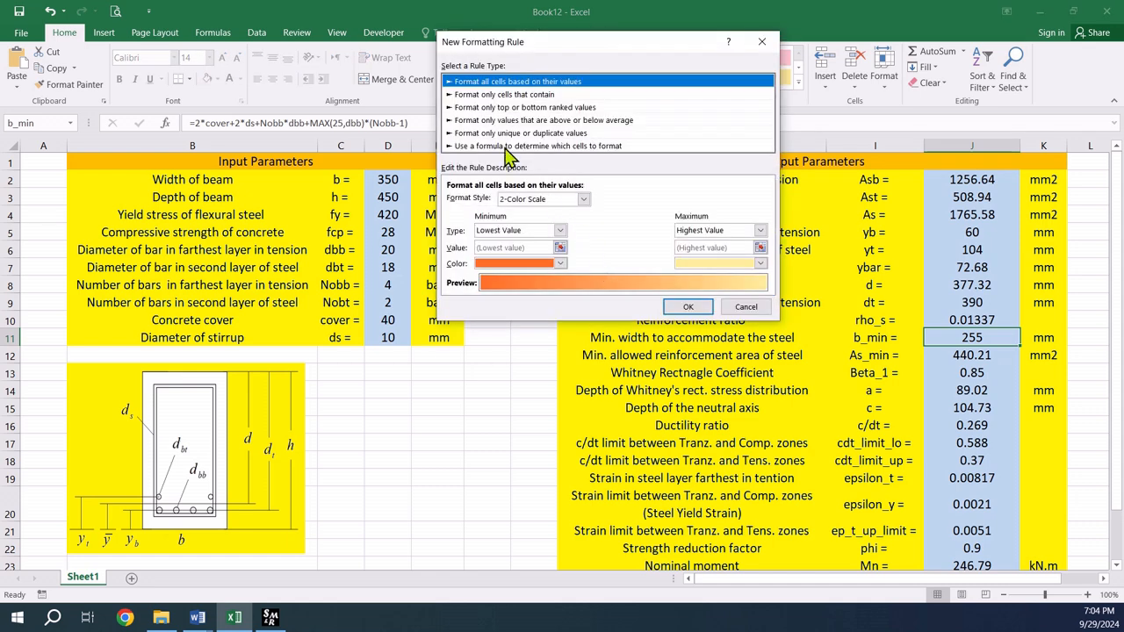
{"action": "left_click", "coordinate": [506, 147]}
{"action": "left_click", "coordinate": [530, 200]}
{"action": "left_click_drag", "start_coordinate": [529, 48], "coordinate": [680, 42]}
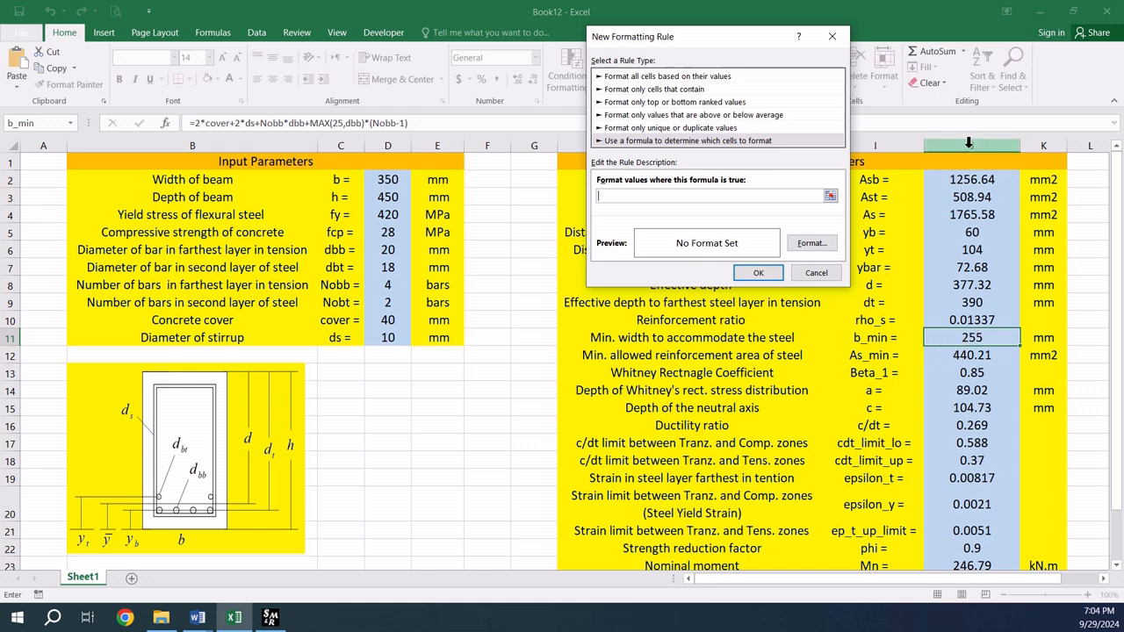
{"action": "left_click", "coordinate": [972, 340]}
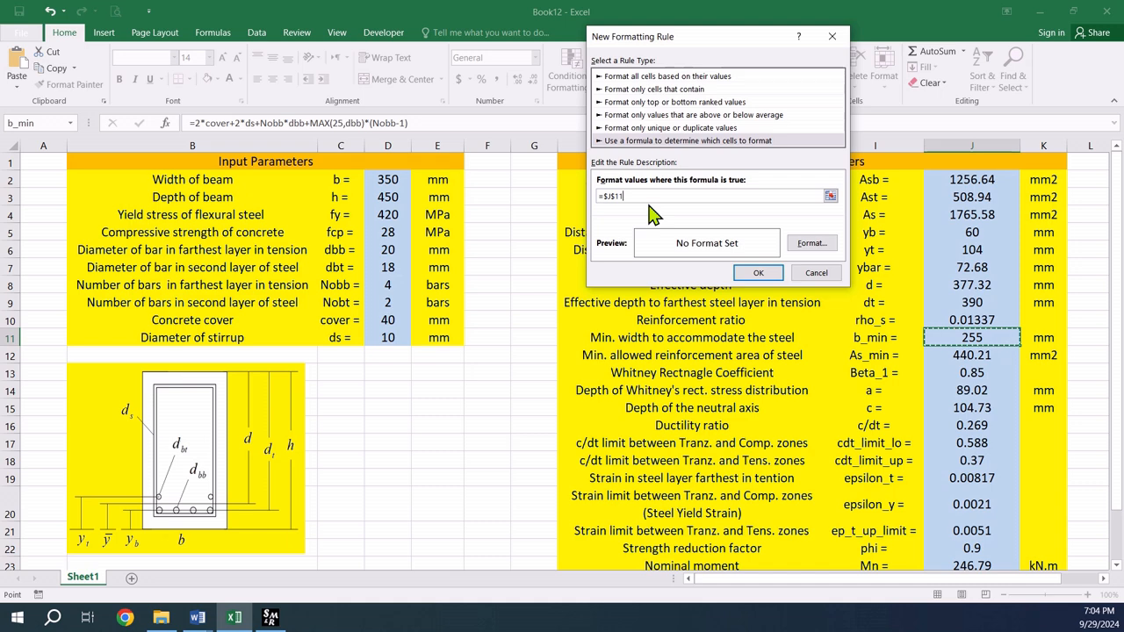
{"action": "type", "text": ">"}
{"action": "type", "text": "b"}
Step: Give the minimum-width rule a red background fill and apply it to J11
{"action": "left_click", "coordinate": [816, 245]}
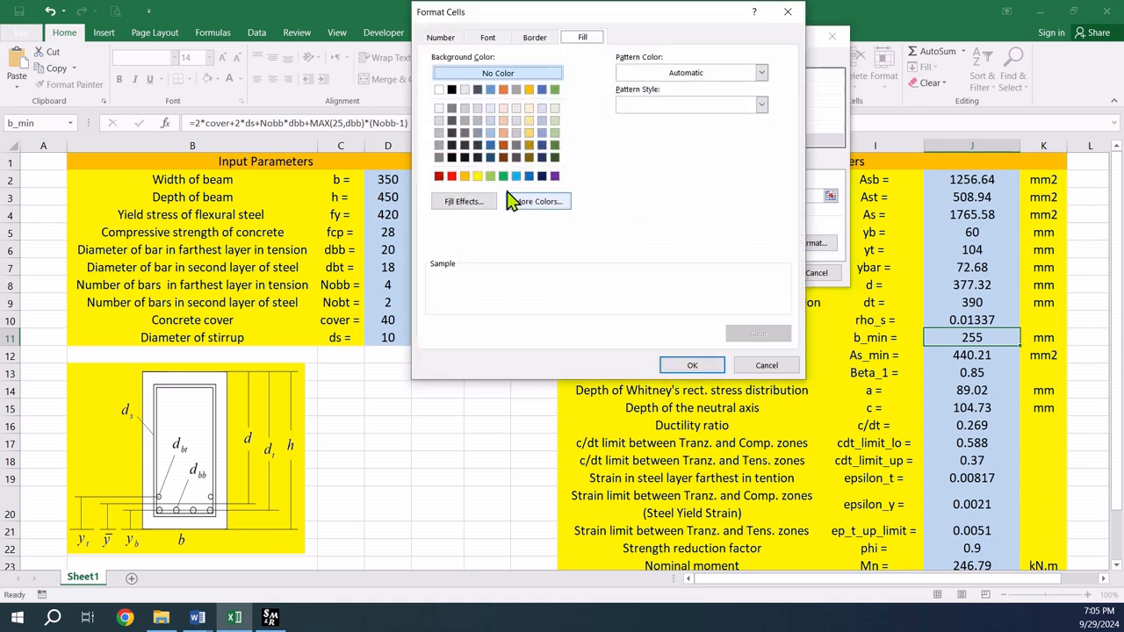
{"action": "left_click", "coordinate": [451, 176]}
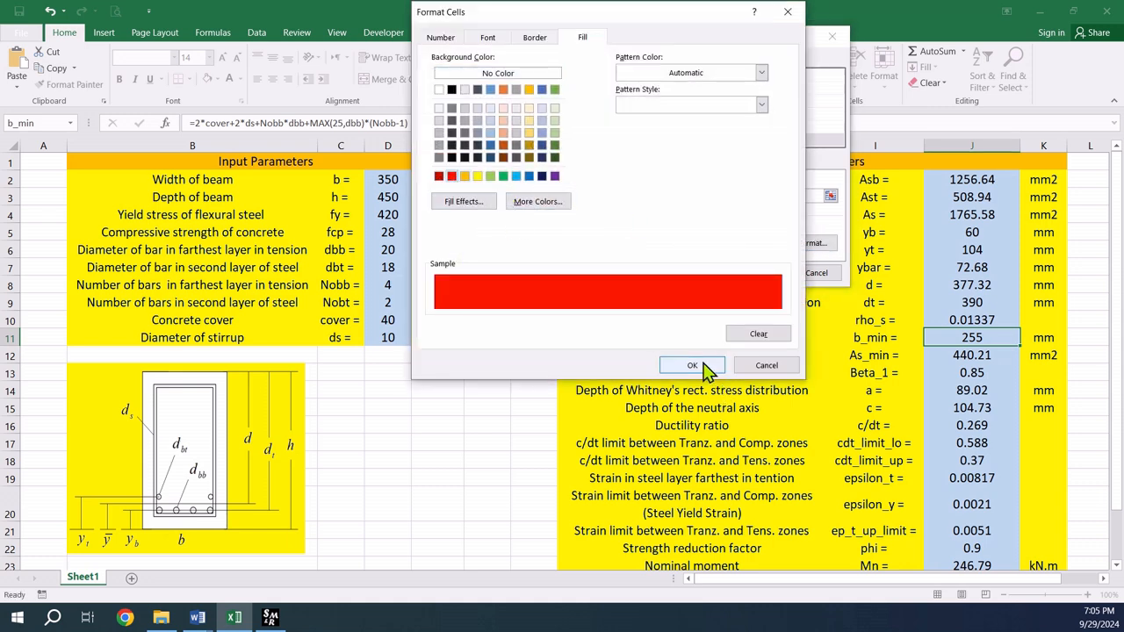
{"action": "left_click", "coordinate": [699, 365]}
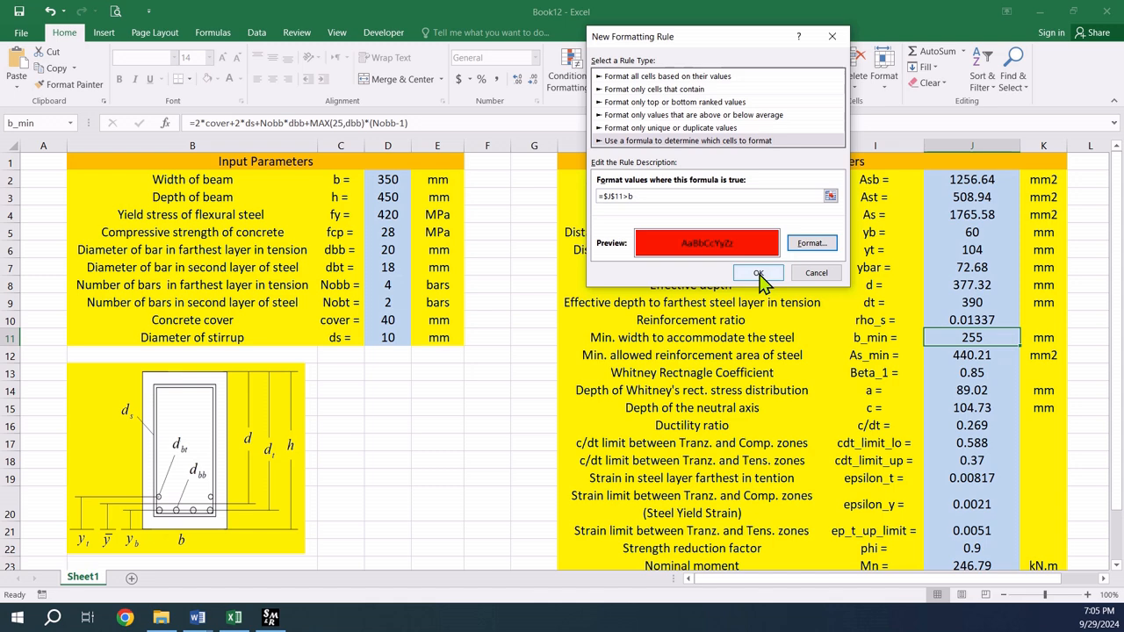
{"action": "left_click", "coordinate": [761, 274]}
{"action": "left_click", "coordinate": [712, 355]}
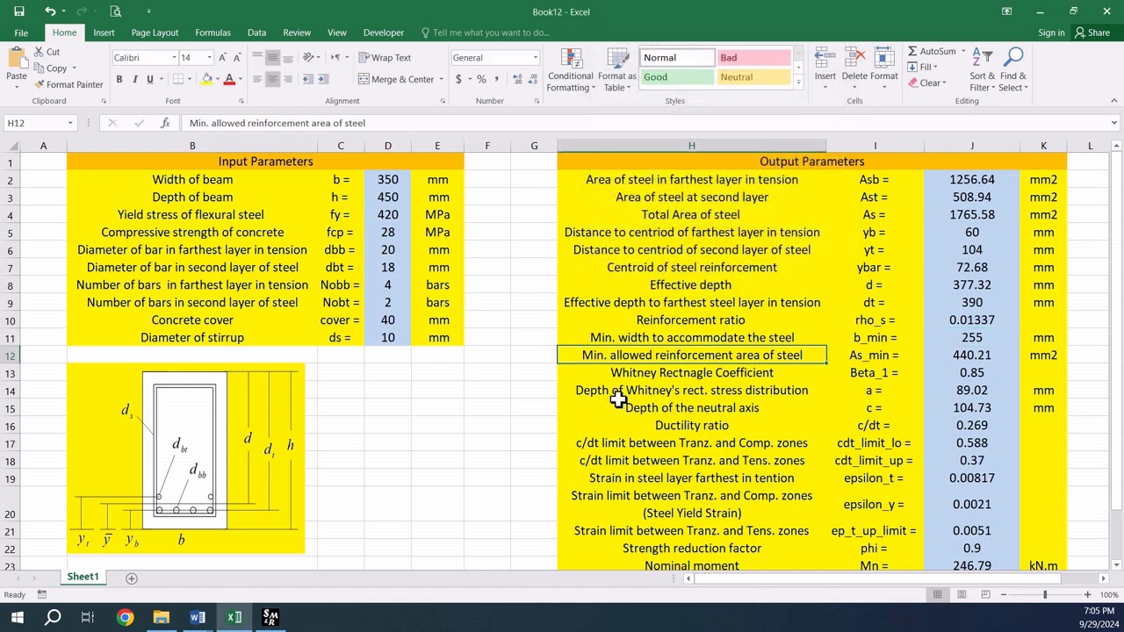
{"action": "left_click", "coordinate": [540, 388]}
Step: Set the width of the beam to 300 mm
{"action": "left_click", "coordinate": [395, 183]}
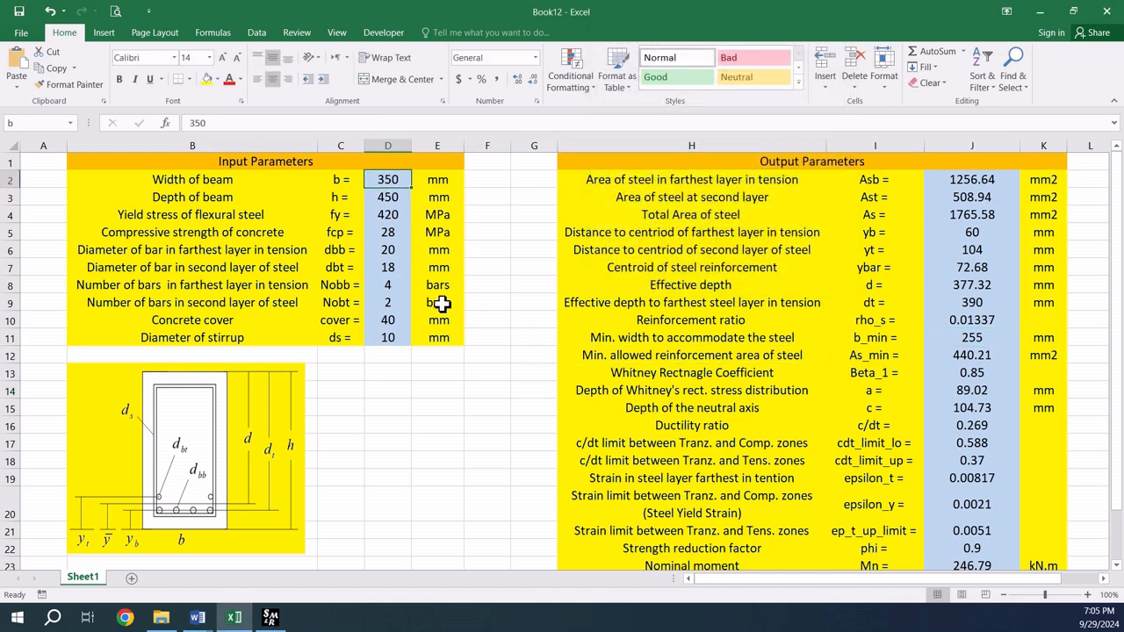
{"action": "type", "text": "300"}
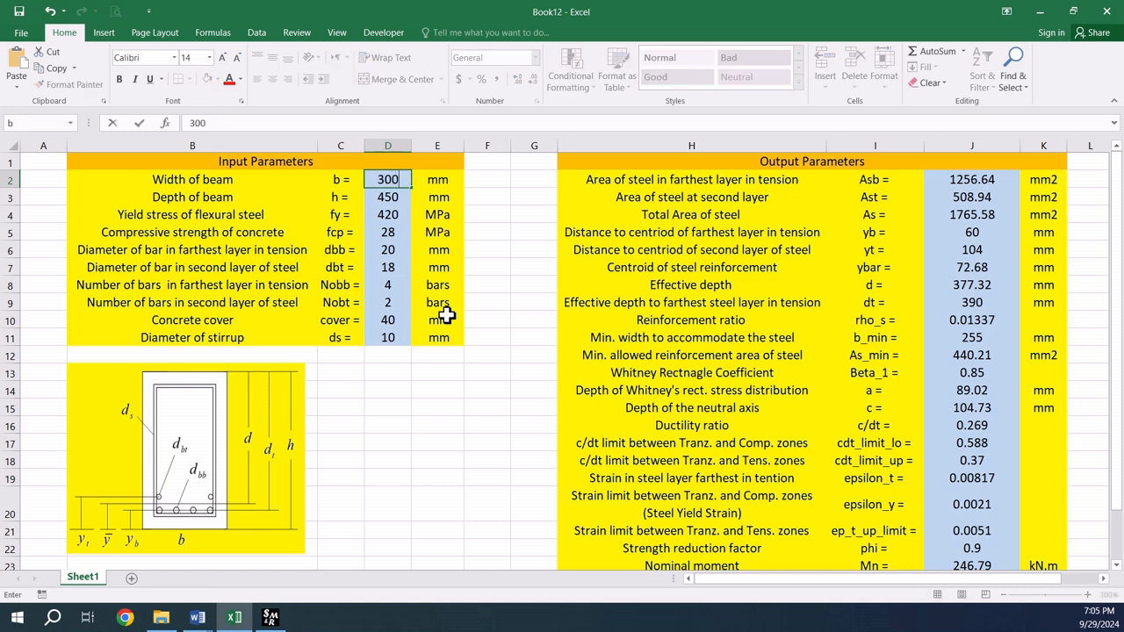
{"action": "key", "text": "Return"}
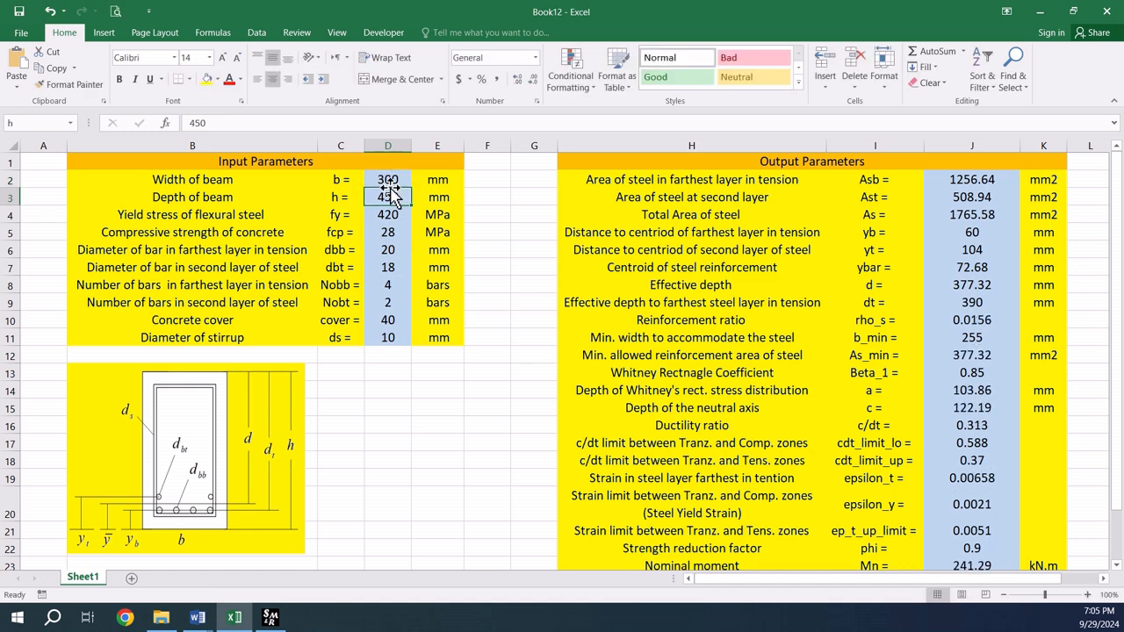
Step: Test the minimum-width rule with 6 bars in the farthest layer, and restore the number of bars to 4
{"action": "left_click", "coordinate": [387, 287]}
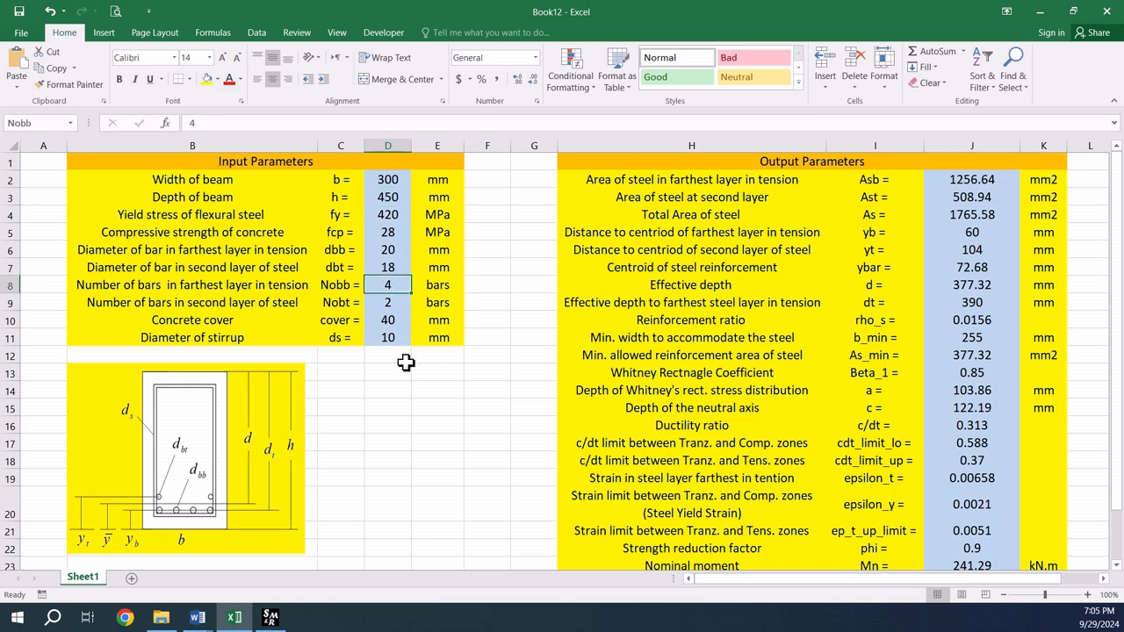
{"action": "type", "text": "6"}
{"action": "key", "text": "Return"}
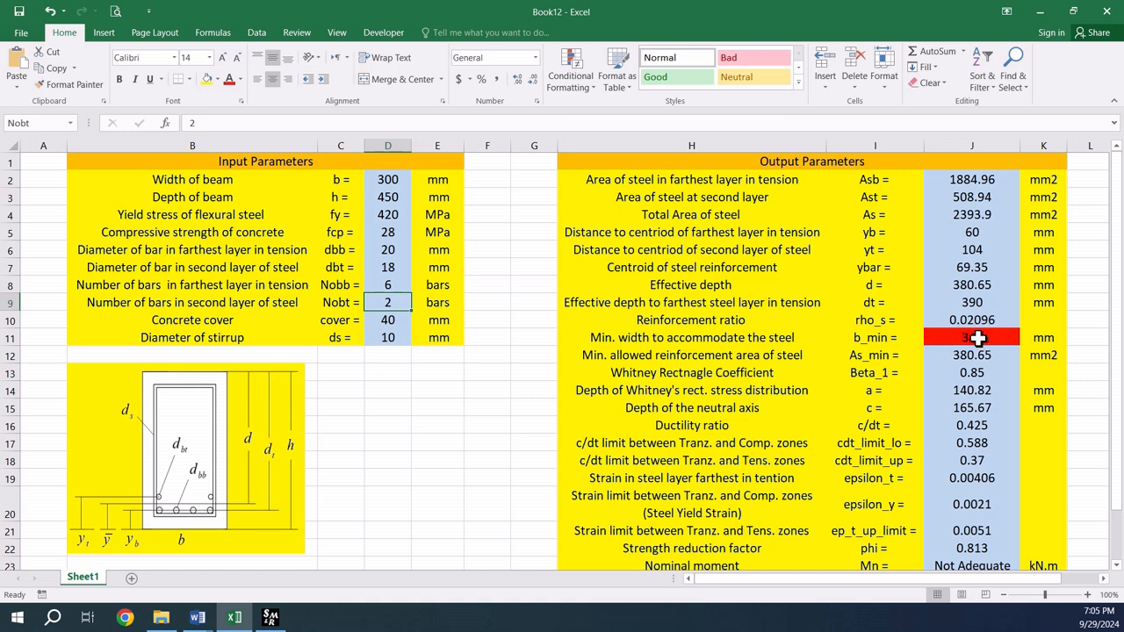
{"action": "left_click", "coordinate": [387, 286]}
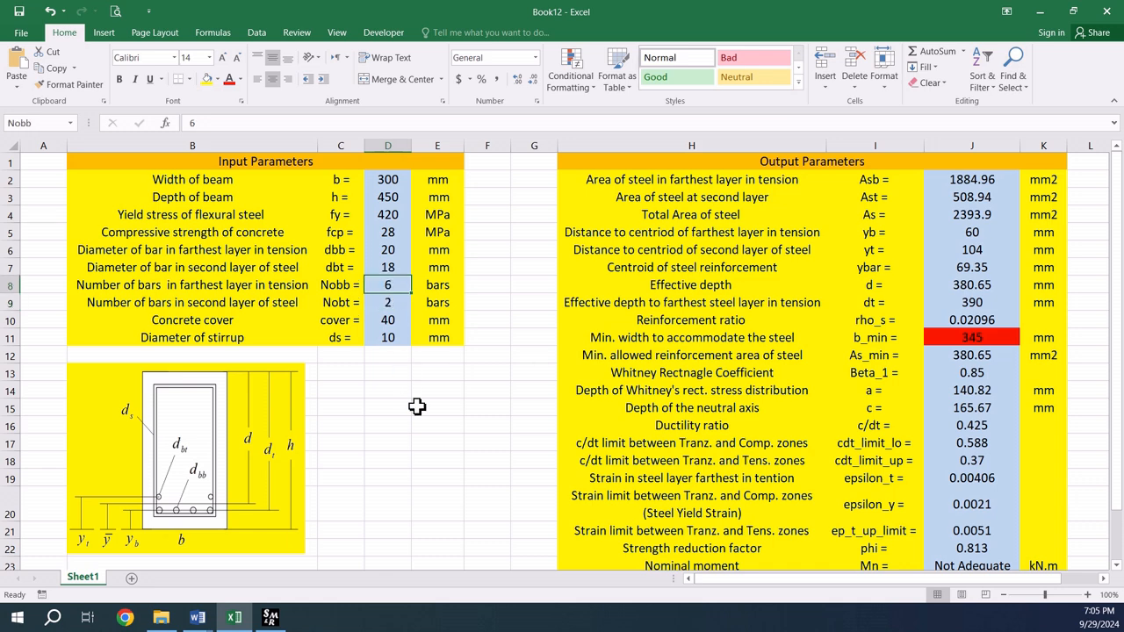
{"action": "type", "text": "4"}
{"action": "key", "text": "Return"}
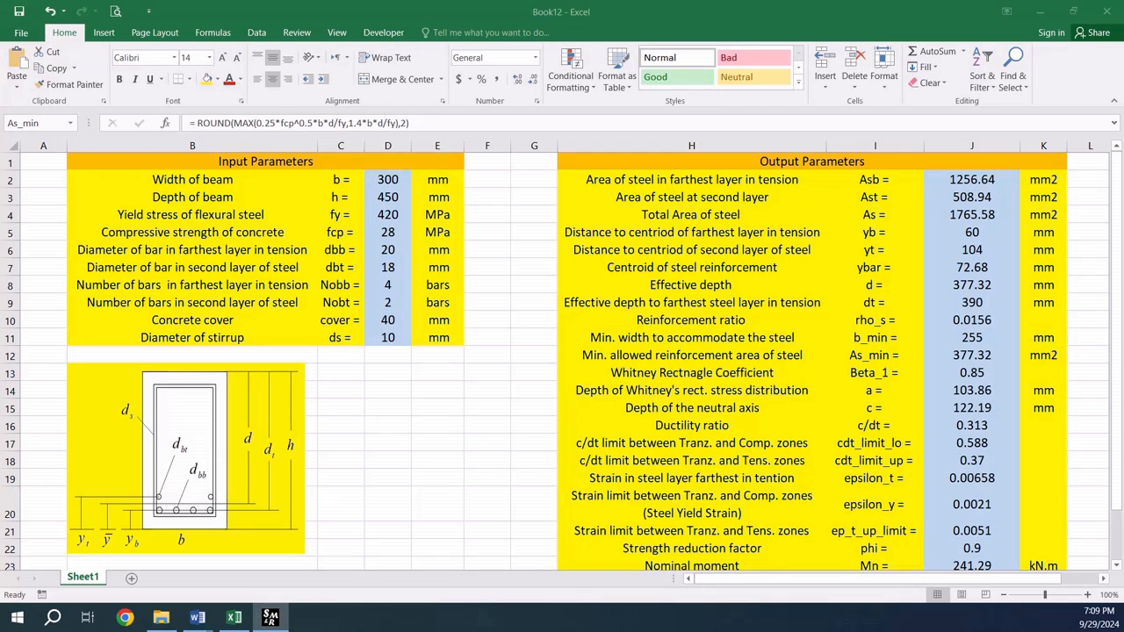
Step: Start a formula-based conditional formatting rule on the minimum allowed reinforcement area (J12) with the formula =$J$12>$J$4
{"action": "left_click", "coordinate": [962, 354]}
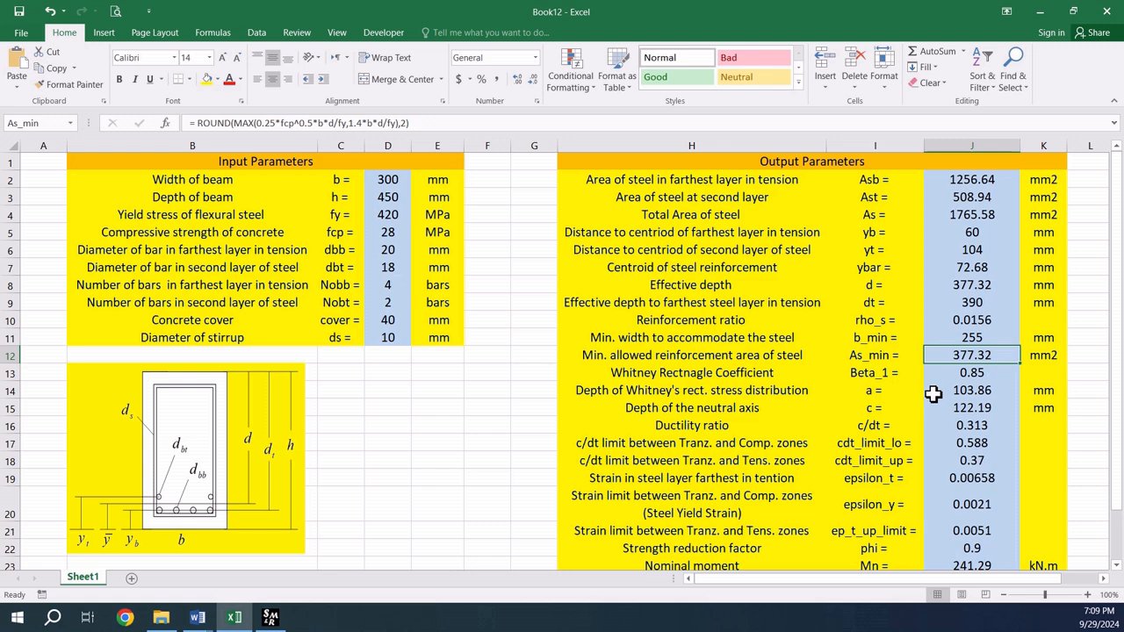
{"action": "left_click", "coordinate": [1114, 103]}
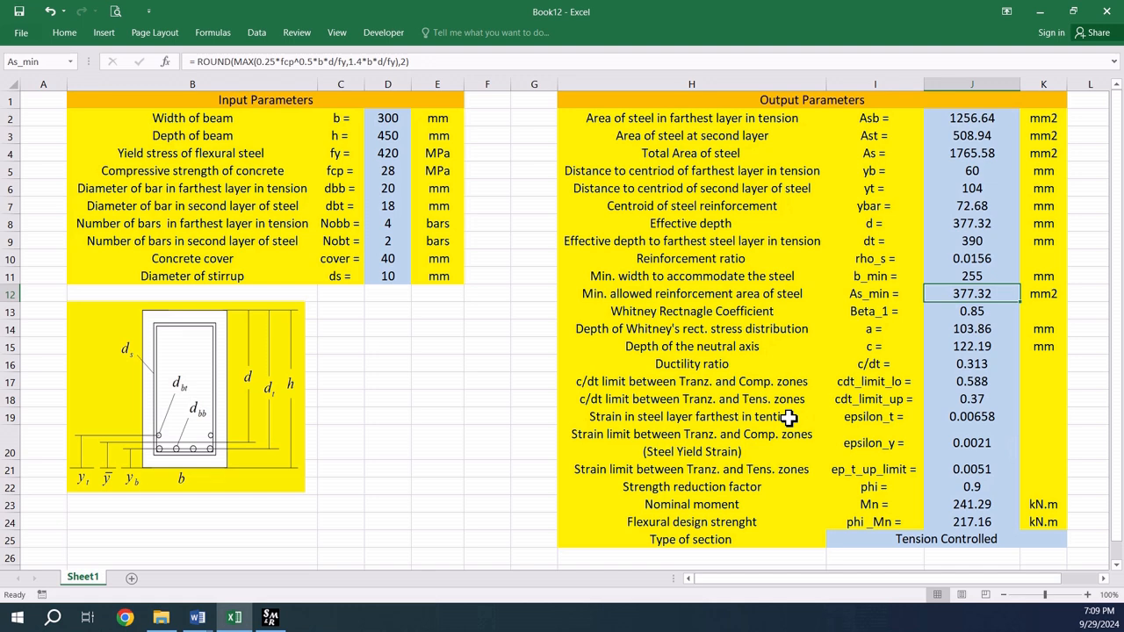
{"action": "left_click", "coordinate": [65, 34]}
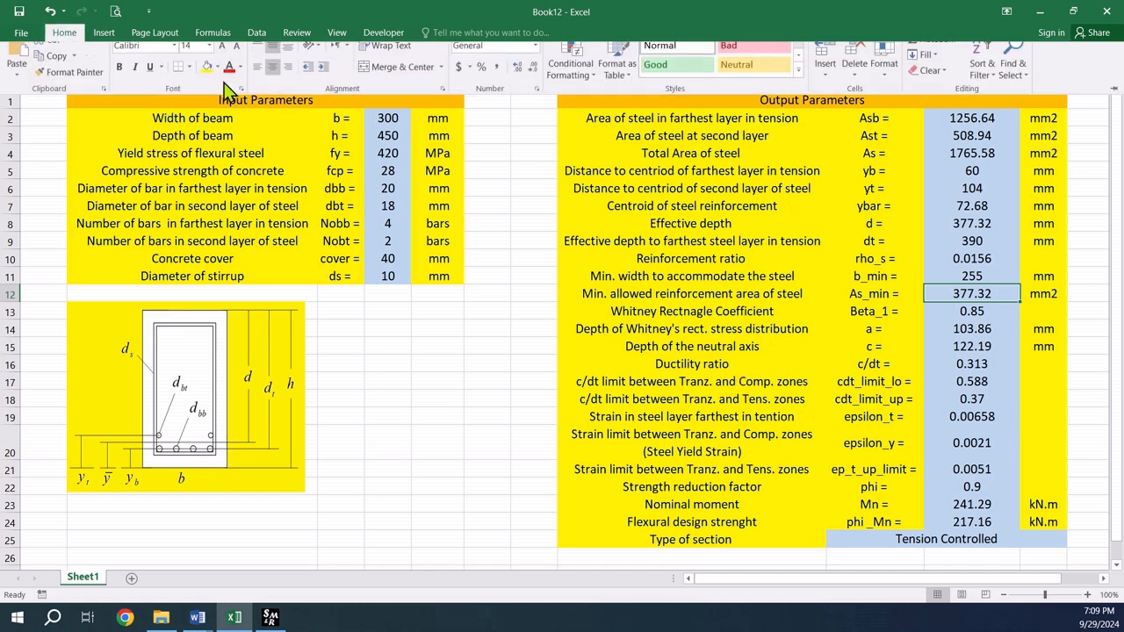
{"action": "left_click", "coordinate": [571, 70]}
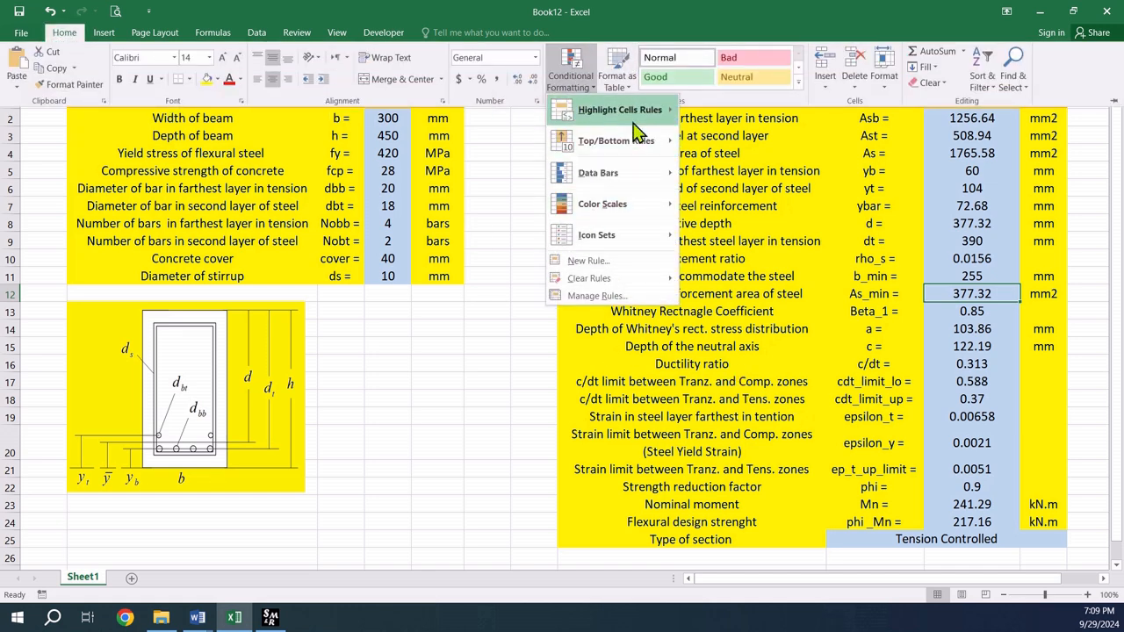
{"action": "left_click", "coordinate": [588, 261]}
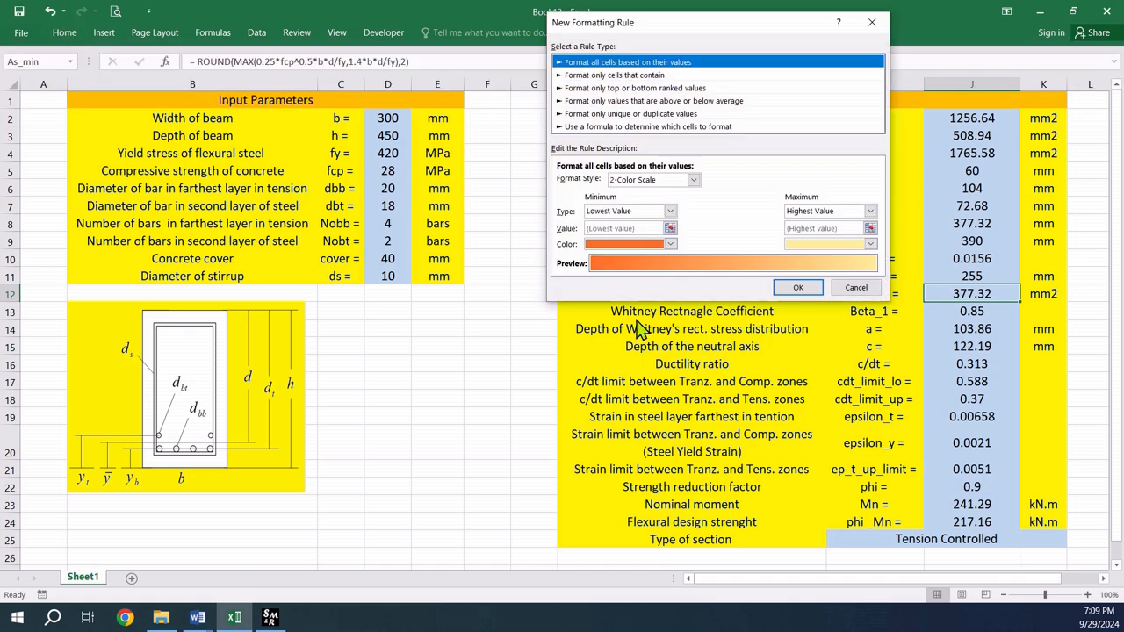
{"action": "left_click", "coordinate": [664, 129]}
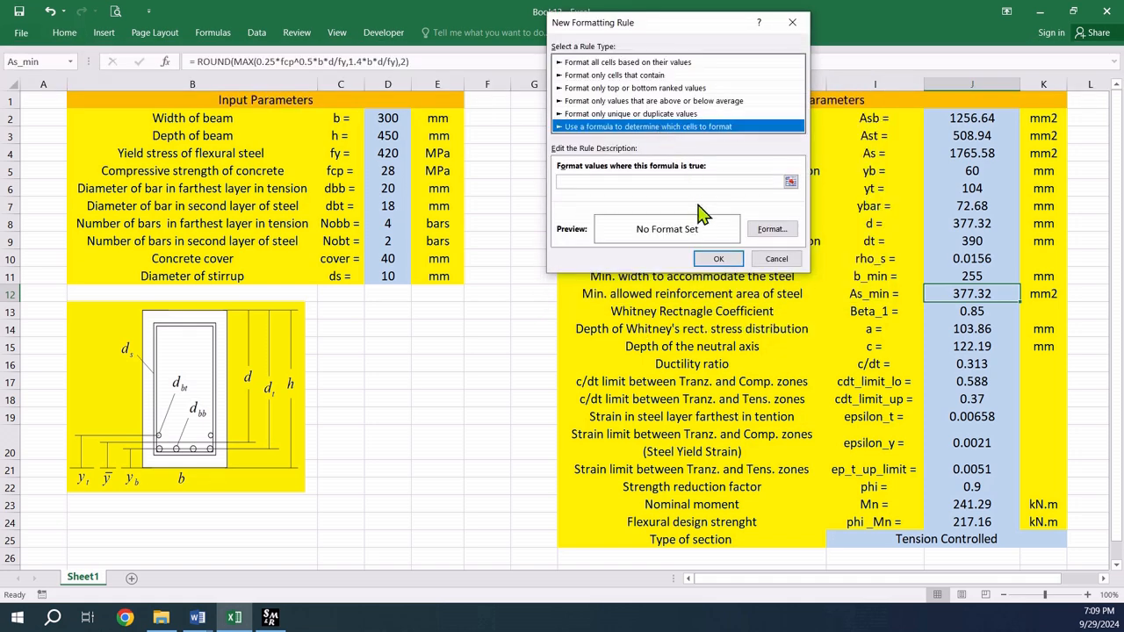
{"action": "left_click", "coordinate": [605, 180]}
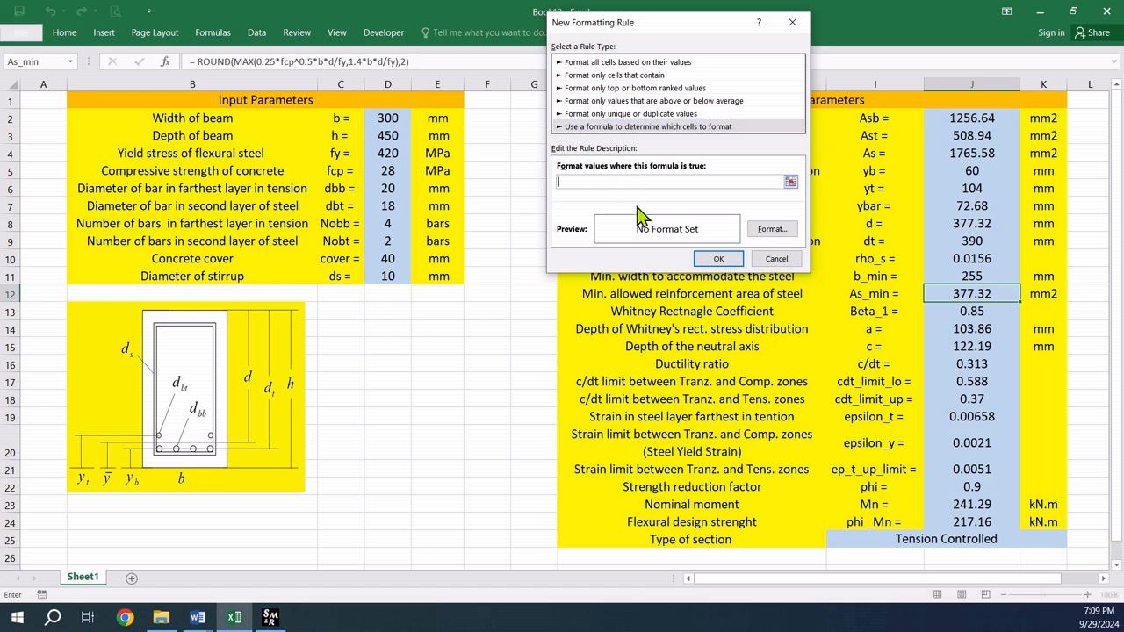
{"action": "left_click", "coordinate": [977, 294]}
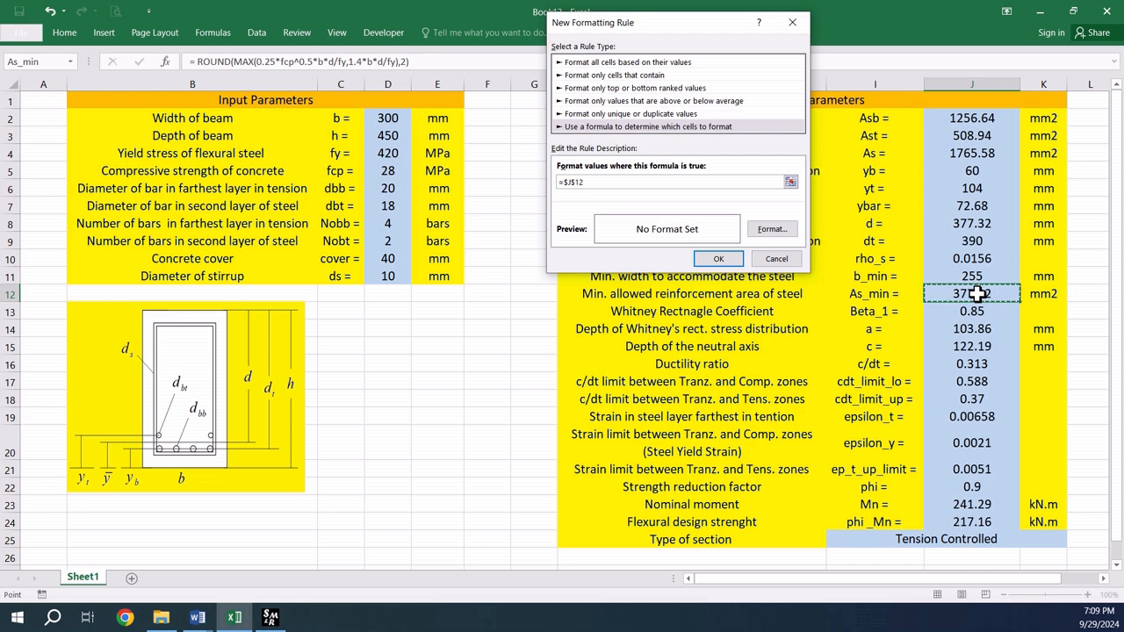
{"action": "type", "text": ">"}
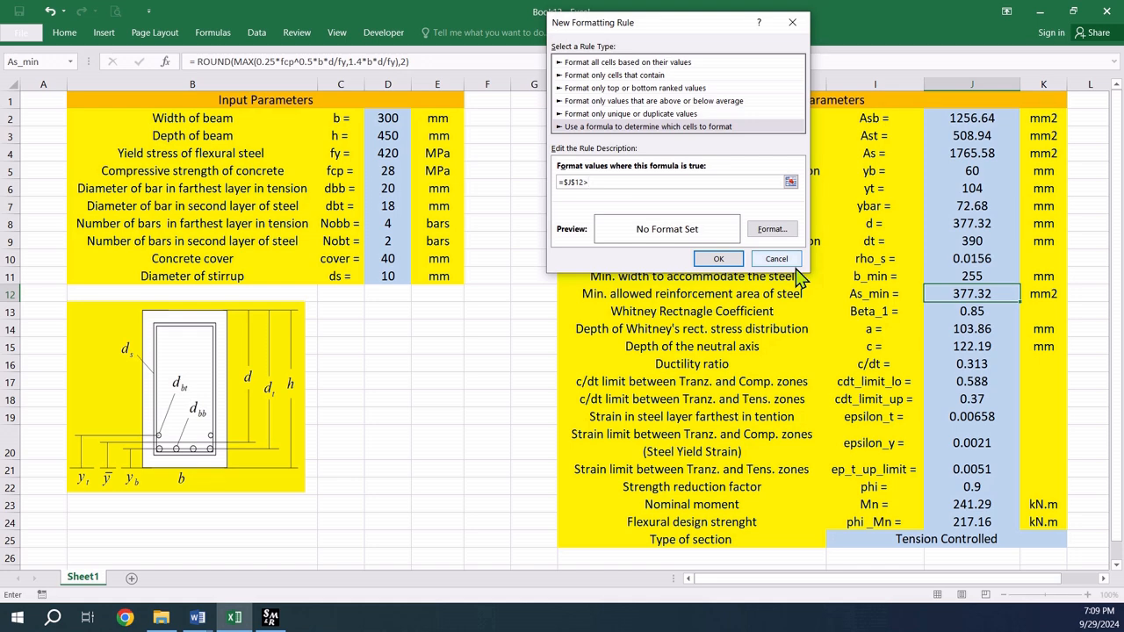
{"action": "left_click_drag", "start_coordinate": [706, 25], "coordinate": [565, 34]}
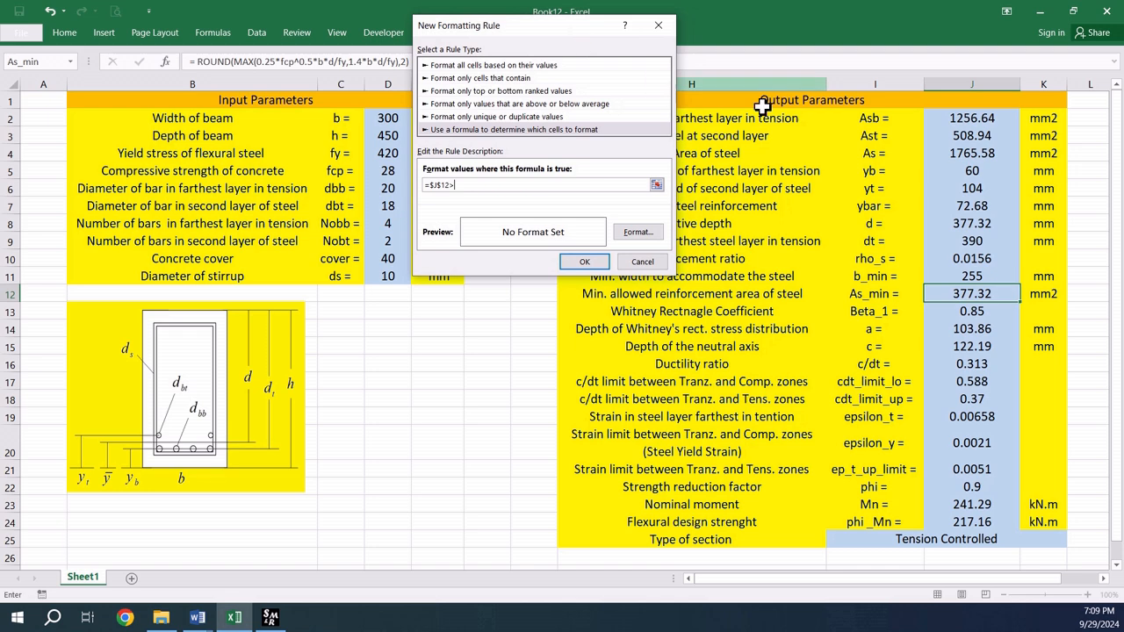
{"action": "left_click", "coordinate": [976, 153]}
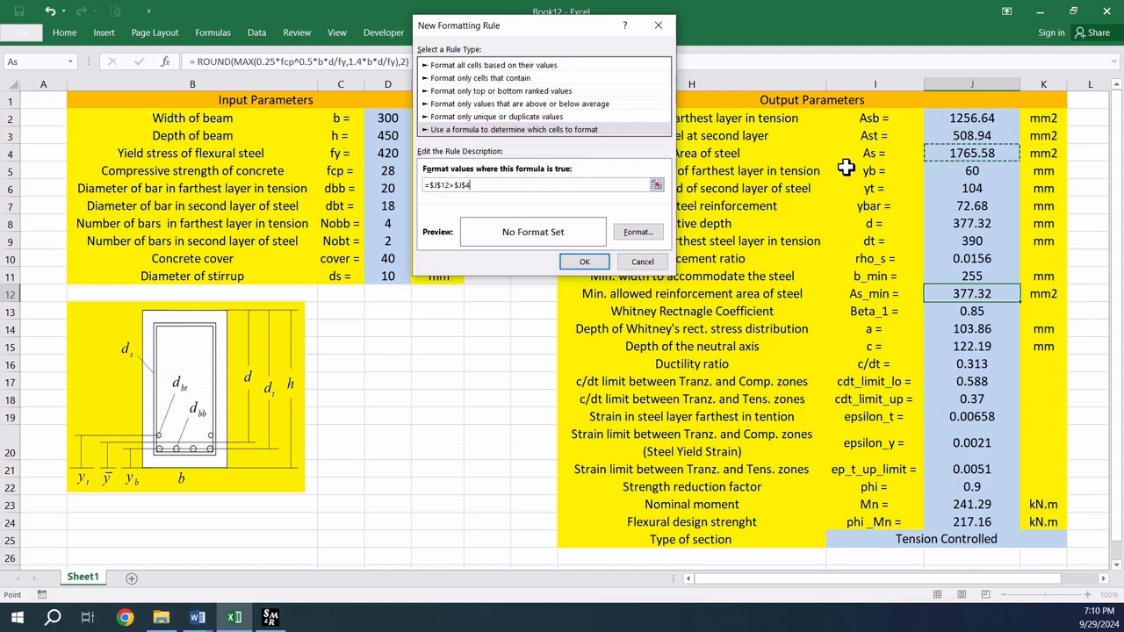
Step: Give the minimum reinforcement area rule a red background fill and apply it to J12
{"action": "left_click", "coordinate": [637, 233]}
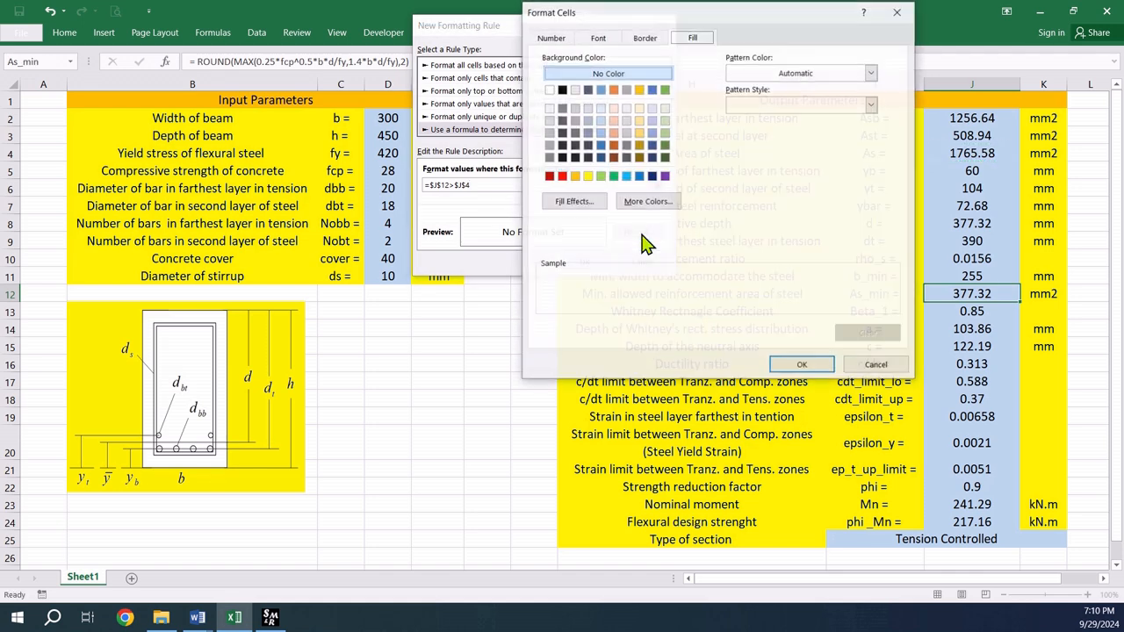
{"action": "left_click", "coordinate": [562, 176]}
{"action": "left_click", "coordinate": [801, 365]}
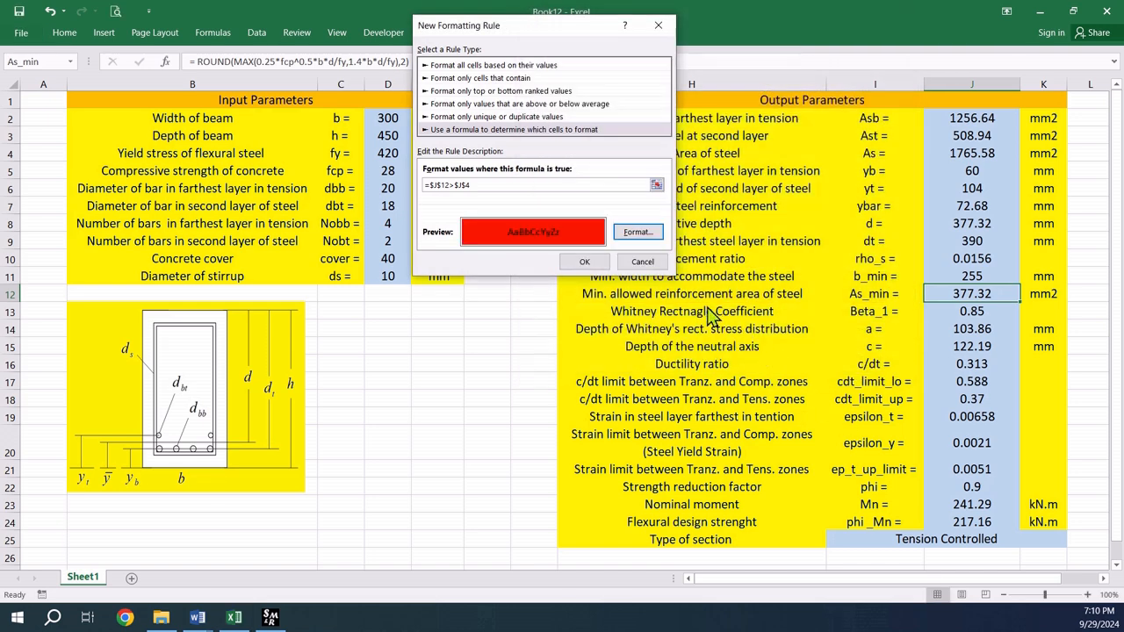
{"action": "left_click", "coordinate": [584, 264]}
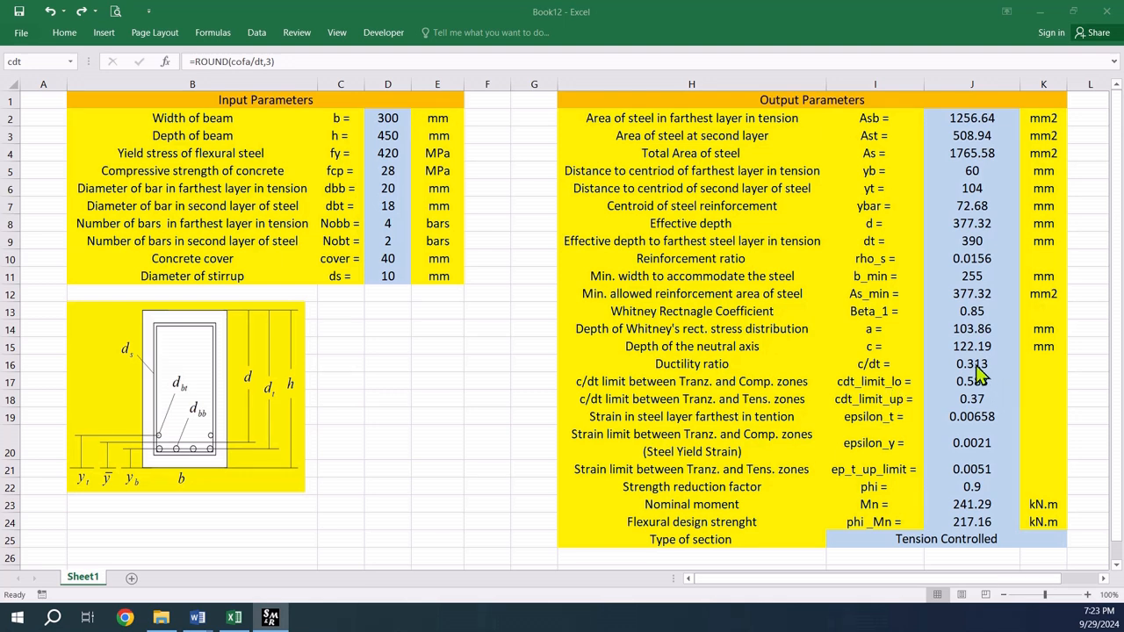
Step: Review all conditional formatting rules of this worksheet in the Rules Manager, and close it without changes
{"action": "left_click", "coordinate": [975, 368]}
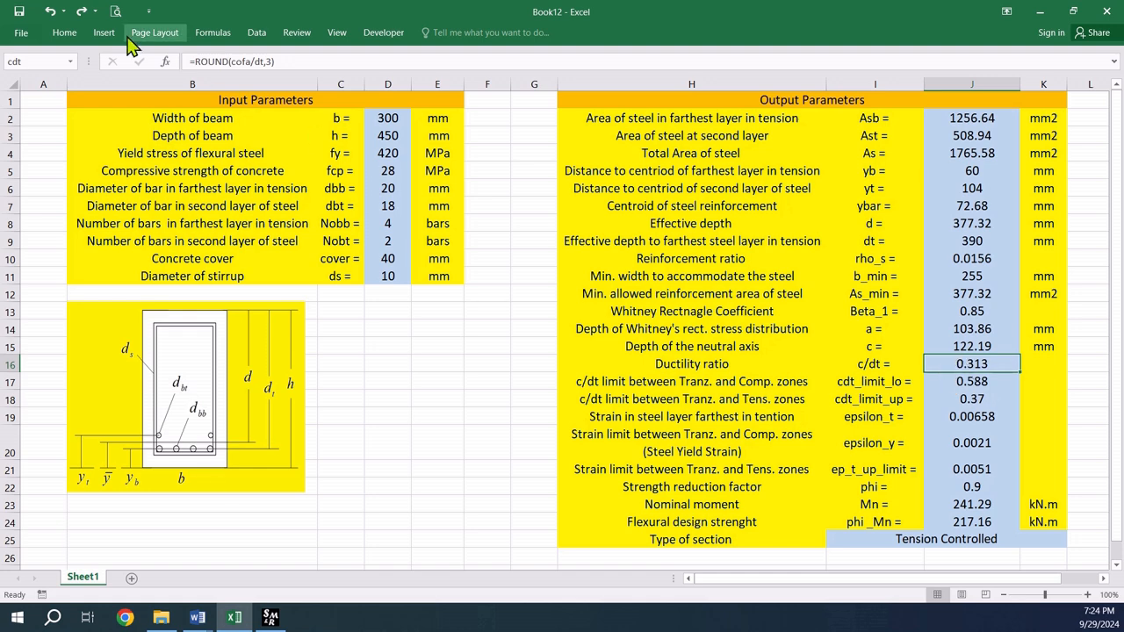
{"action": "left_click", "coordinate": [70, 37]}
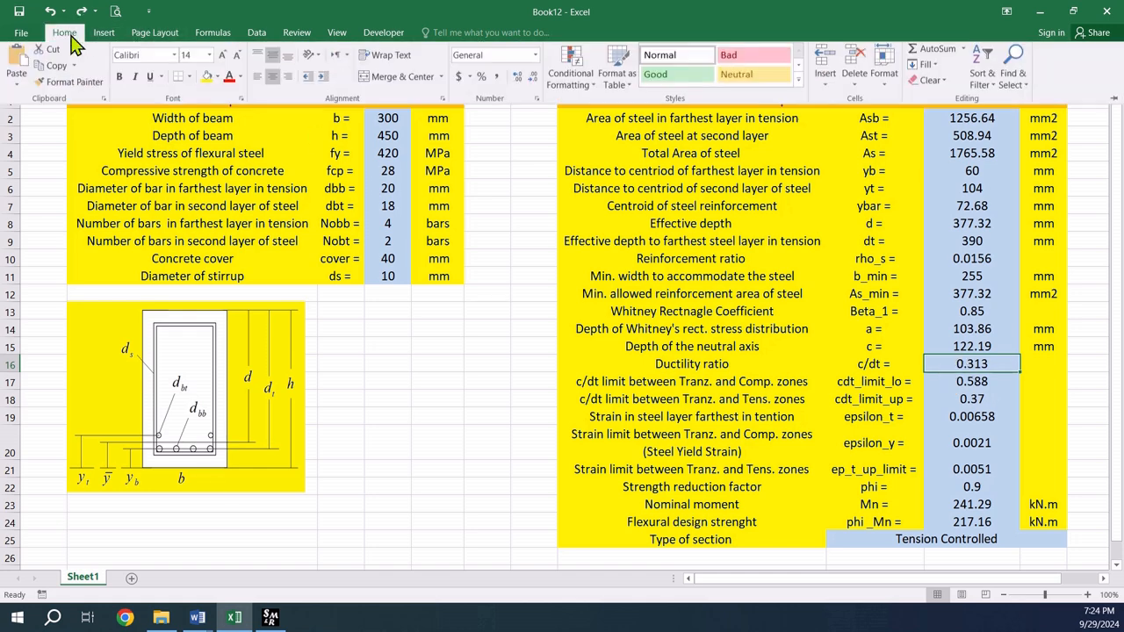
{"action": "left_click", "coordinate": [578, 83]}
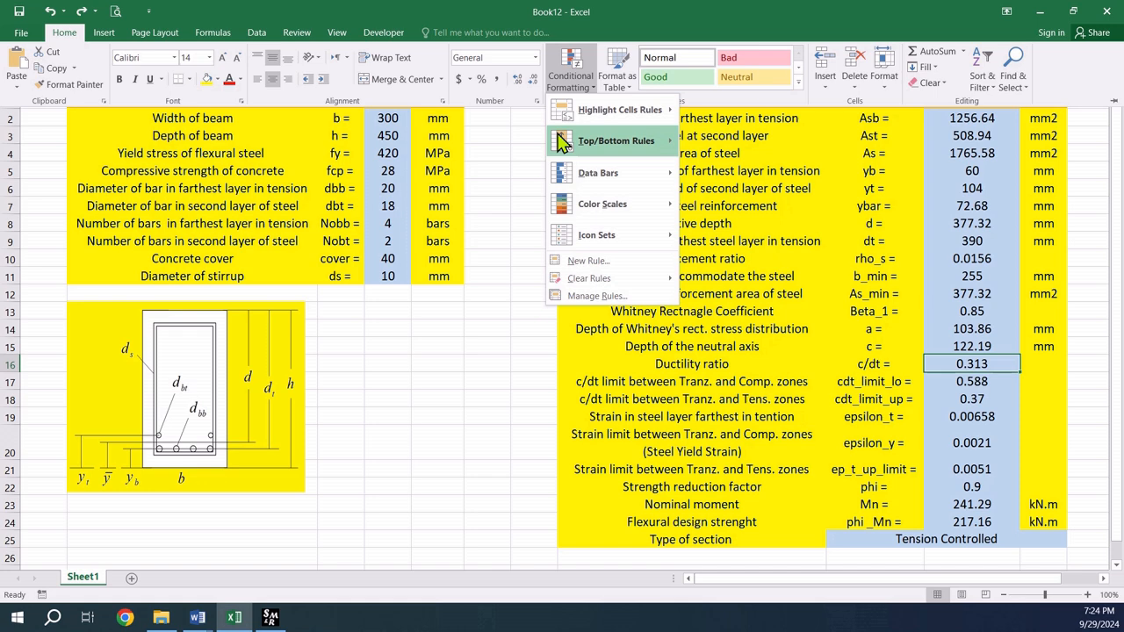
{"action": "left_click", "coordinate": [594, 297]}
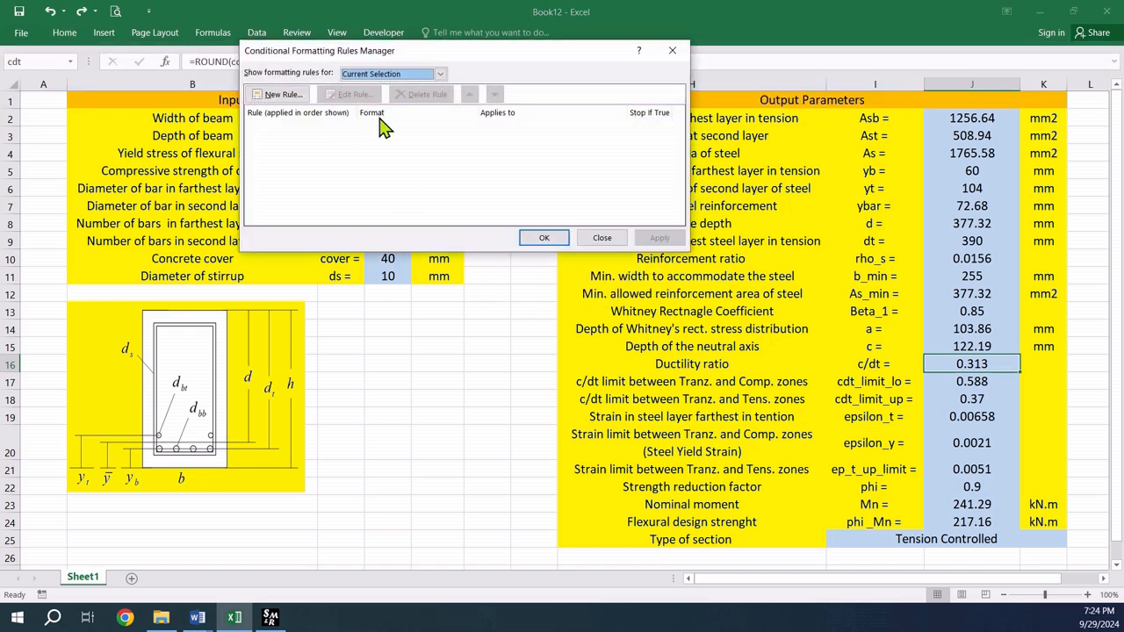
{"action": "left_click", "coordinate": [440, 78]}
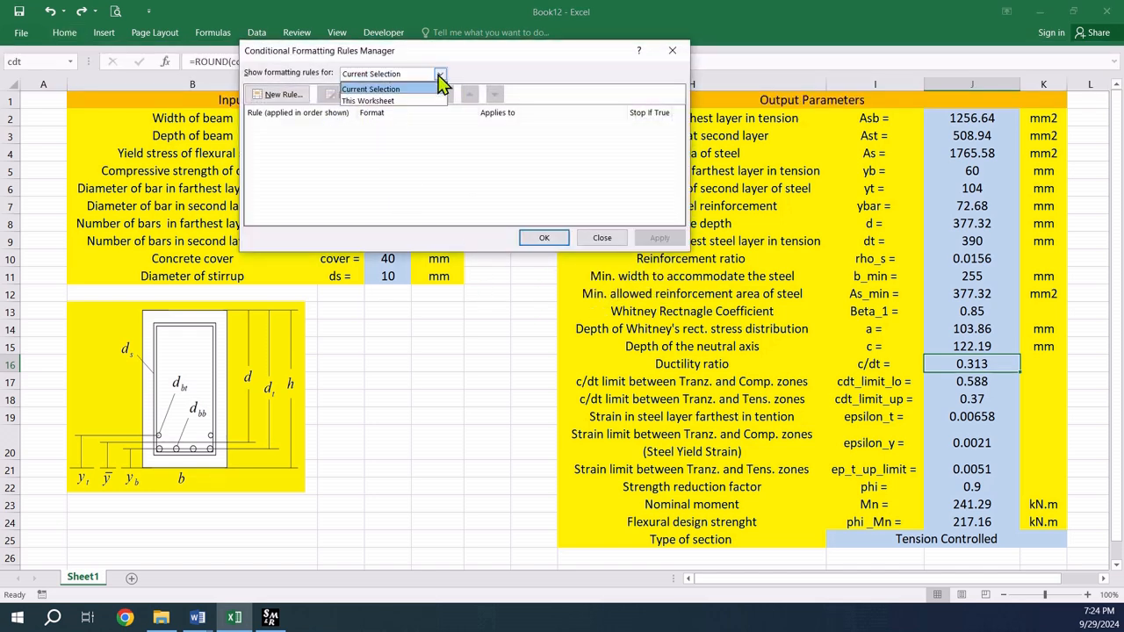
{"action": "left_click", "coordinate": [378, 103]}
{"action": "left_click", "coordinate": [303, 131]}
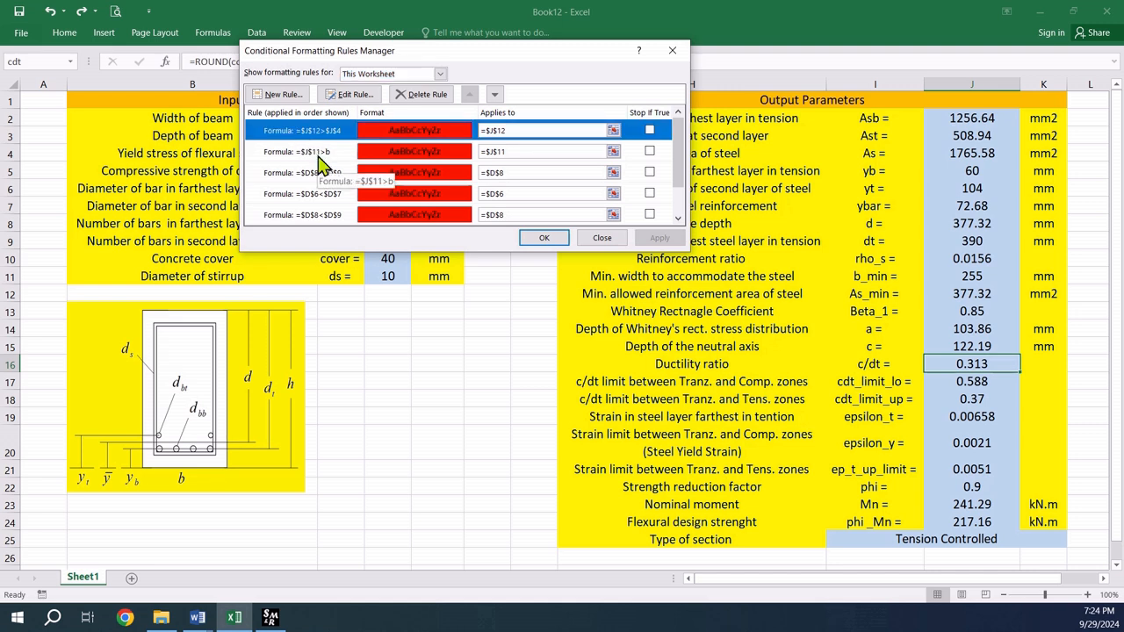
{"action": "scroll", "coordinate": [312, 145], "scroll_direction": "down", "scroll_amount": 3}
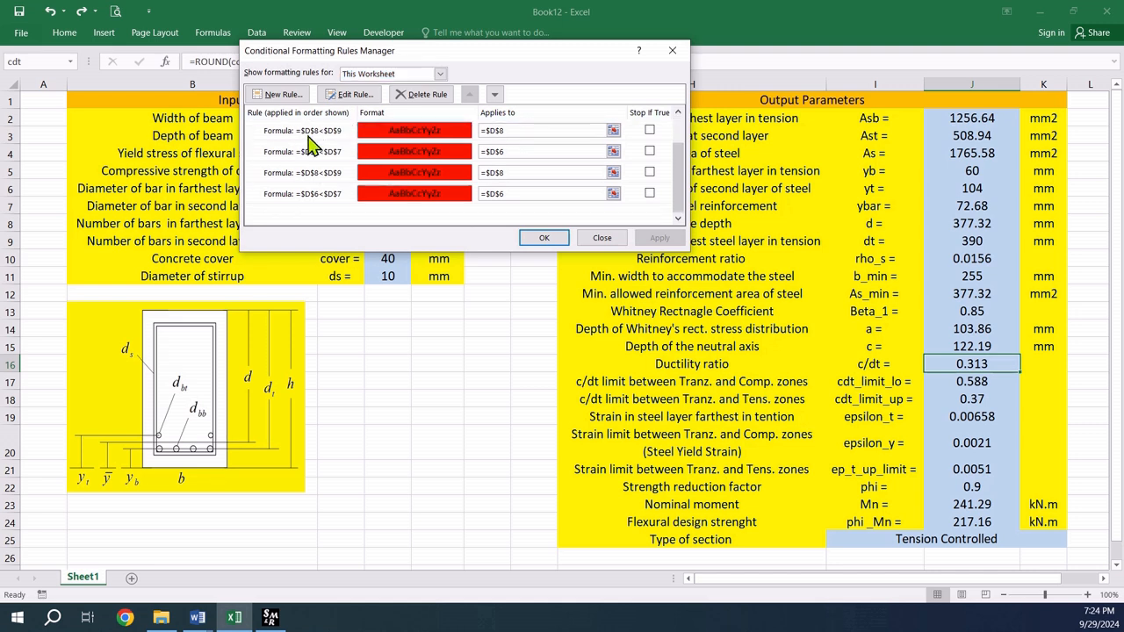
{"action": "scroll", "coordinate": [312, 145], "scroll_direction": "up", "scroll_amount": 1}
{"action": "scroll", "coordinate": [325, 187], "scroll_direction": "down", "scroll_amount": 1}
{"action": "scroll", "coordinate": [329, 193], "scroll_direction": "up", "scroll_amount": 2}
{"action": "left_click", "coordinate": [289, 152]}
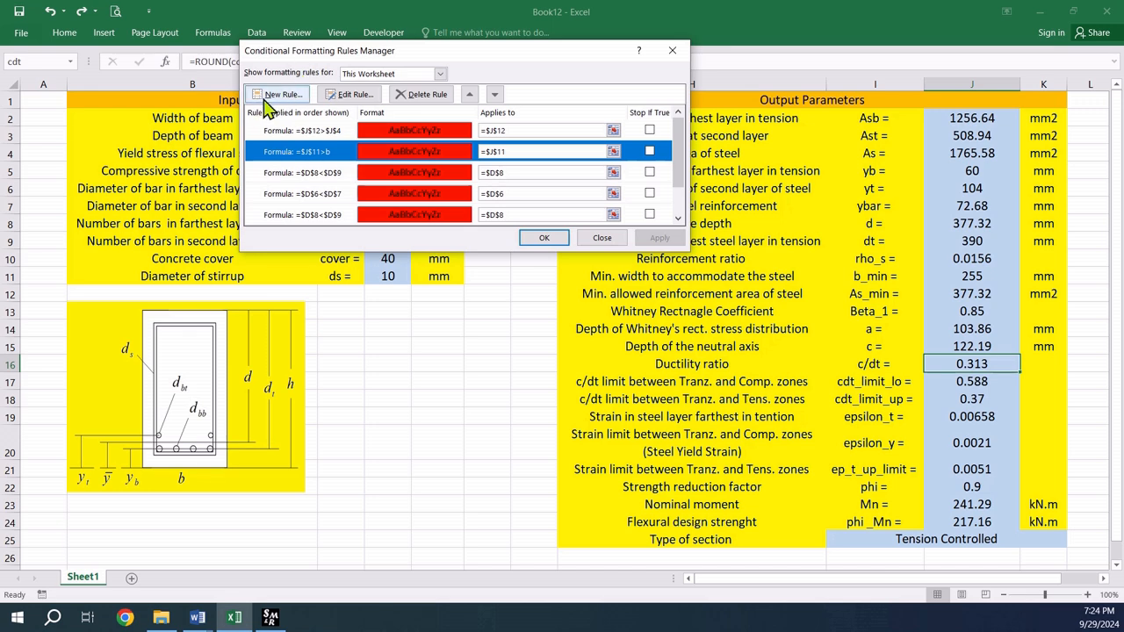
{"action": "left_click", "coordinate": [672, 50]}
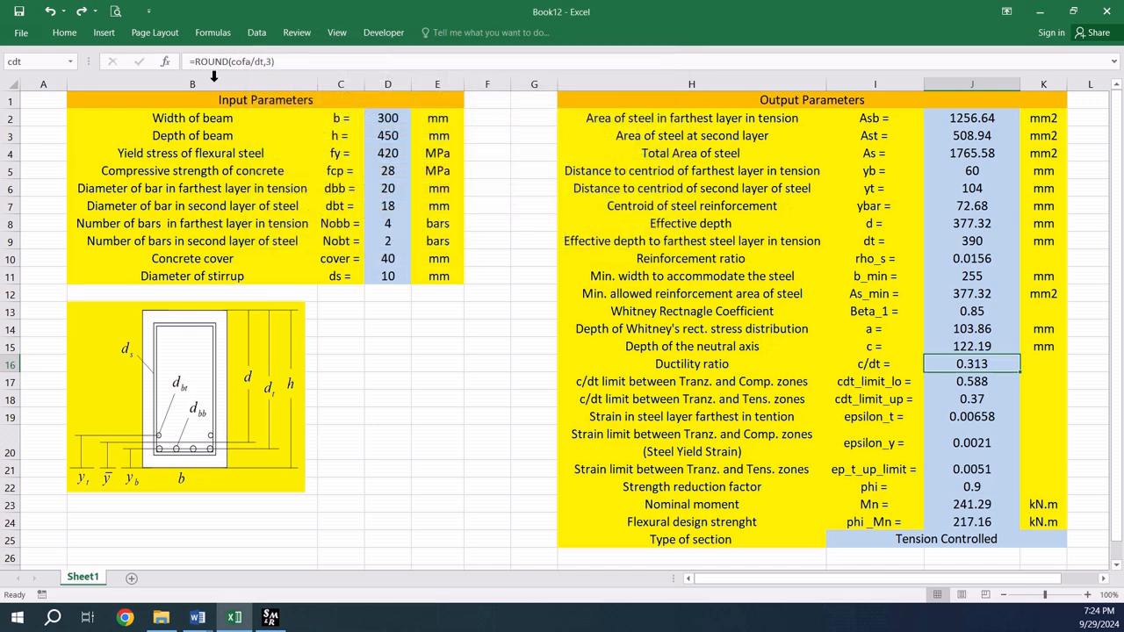
Step: Start a formula-based conditional formatting rule on the ductility ratio (J16) with the formula =$J$16<$J$18
{"action": "left_click", "coordinate": [64, 33]}
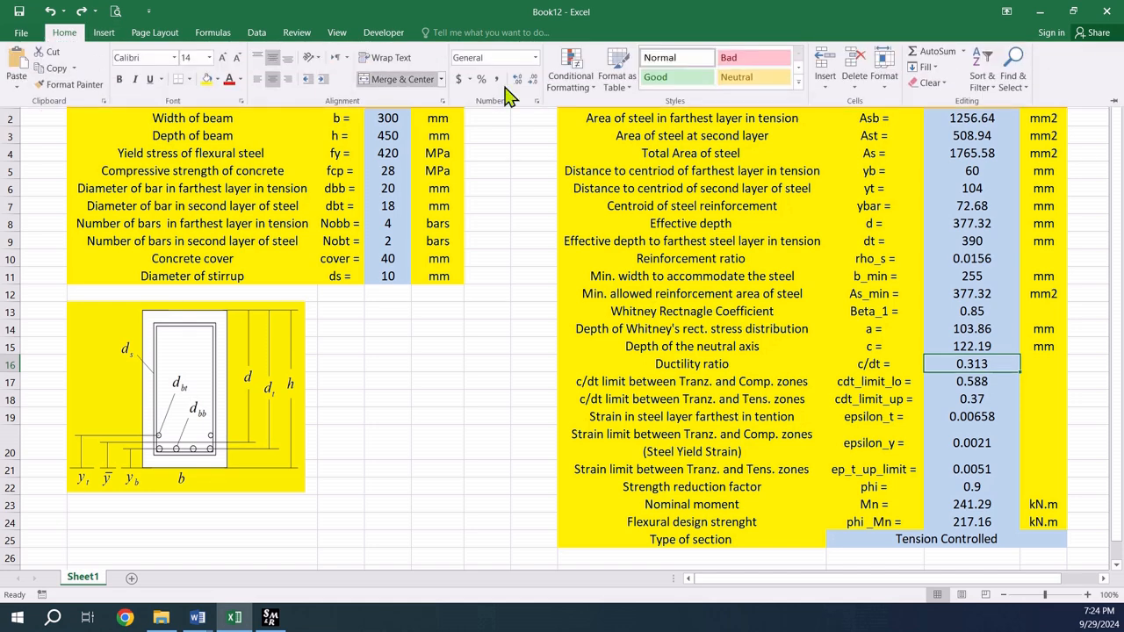
{"action": "left_click", "coordinate": [570, 70]}
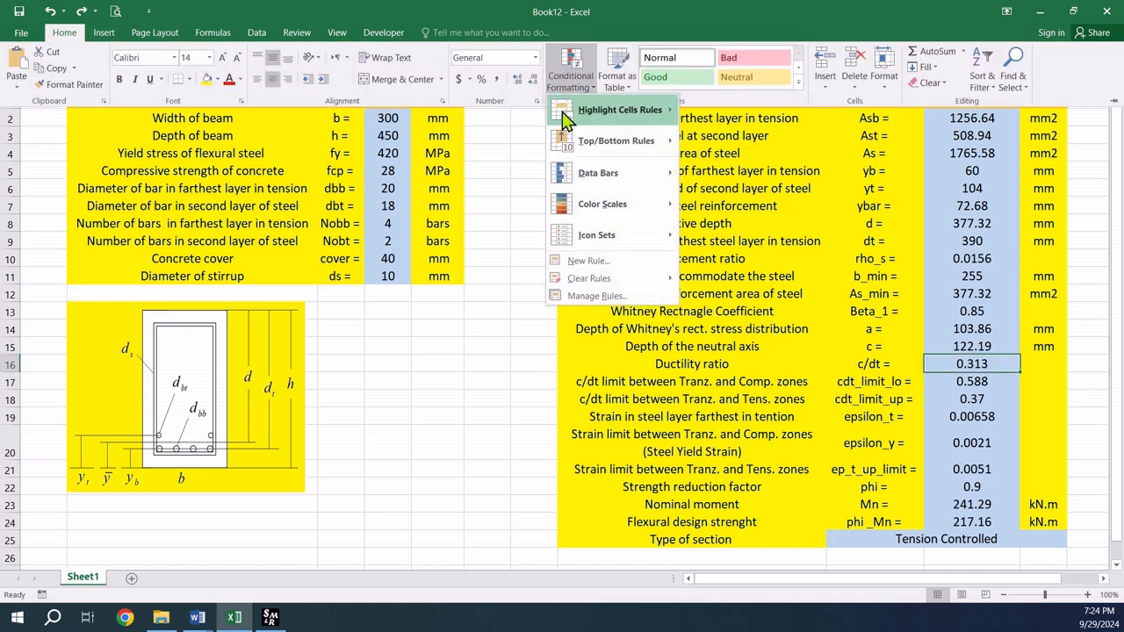
{"action": "left_click", "coordinate": [587, 263]}
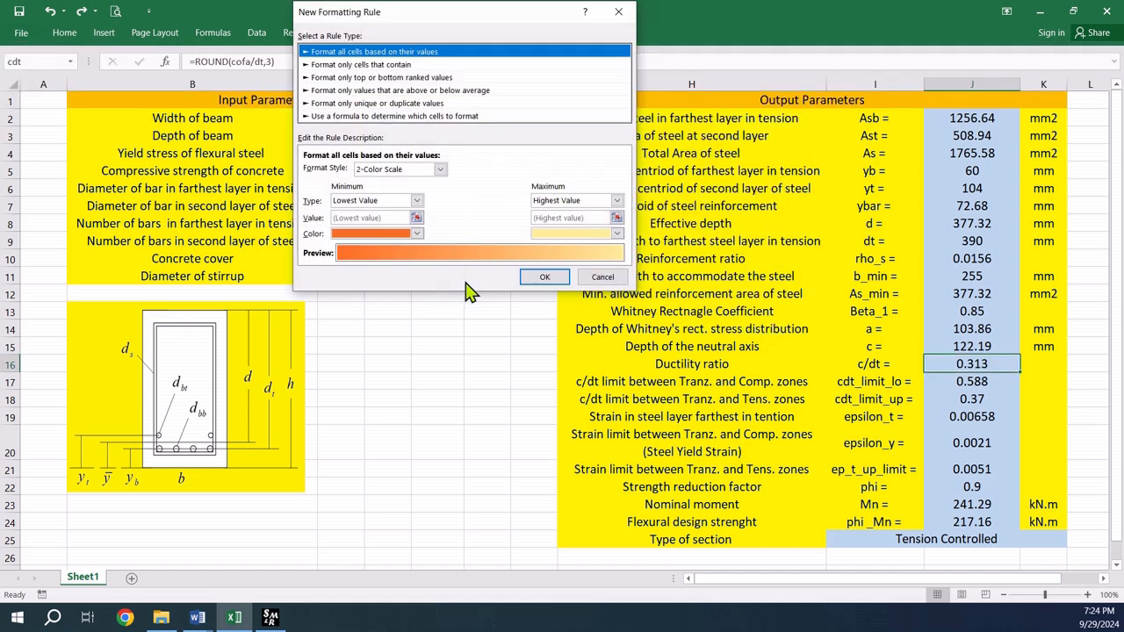
{"action": "left_click", "coordinate": [351, 115]}
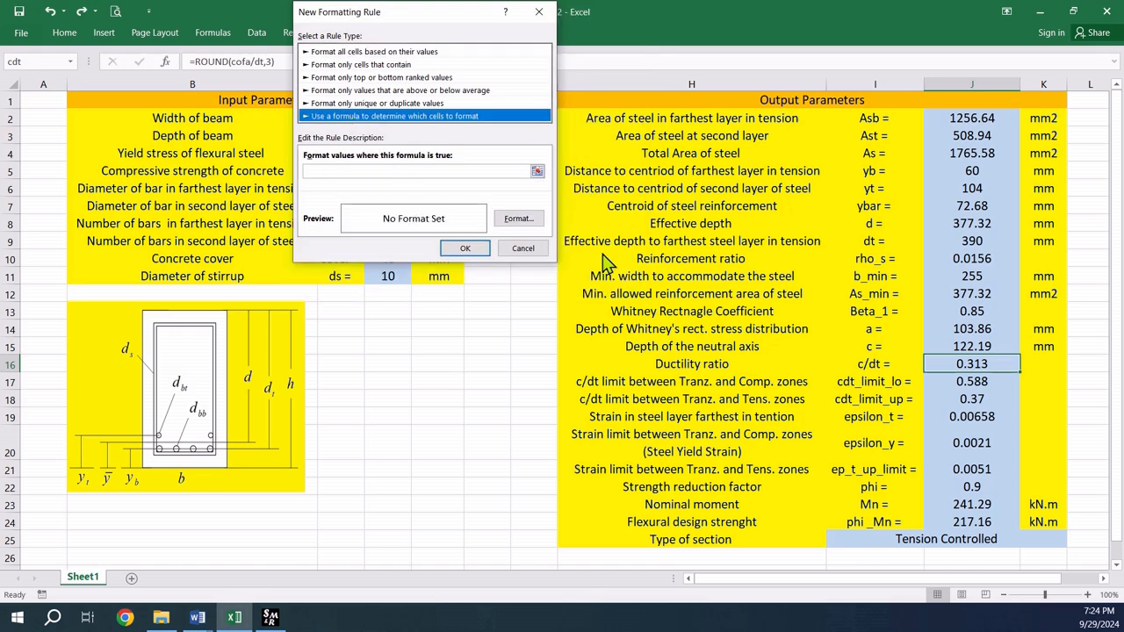
{"action": "left_click", "coordinate": [355, 171]}
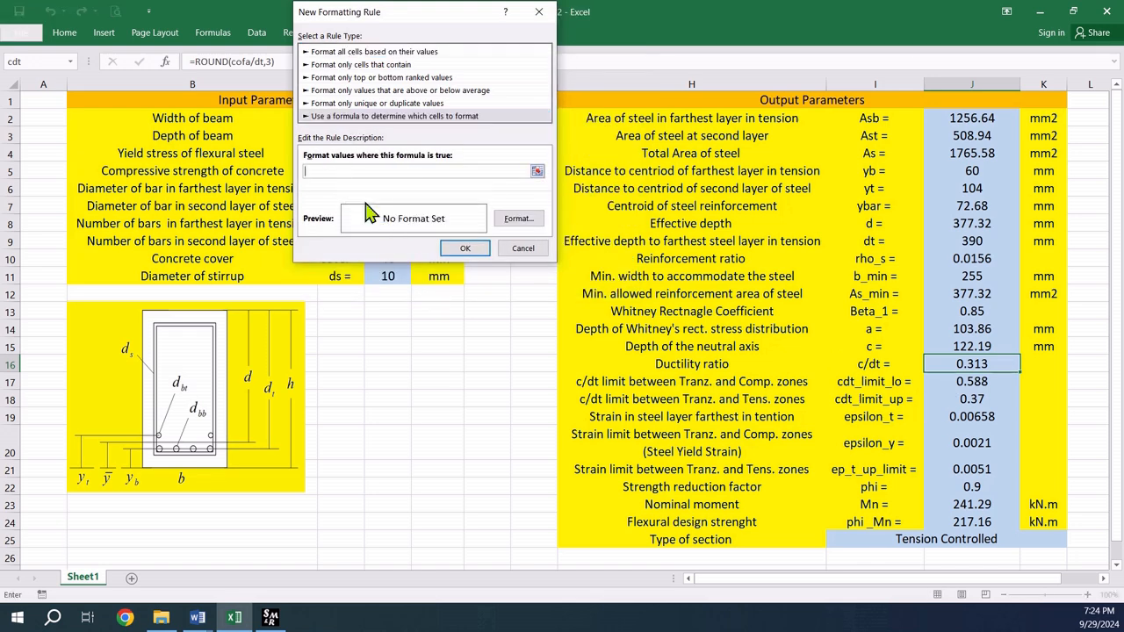
{"action": "left_click", "coordinate": [943, 364]}
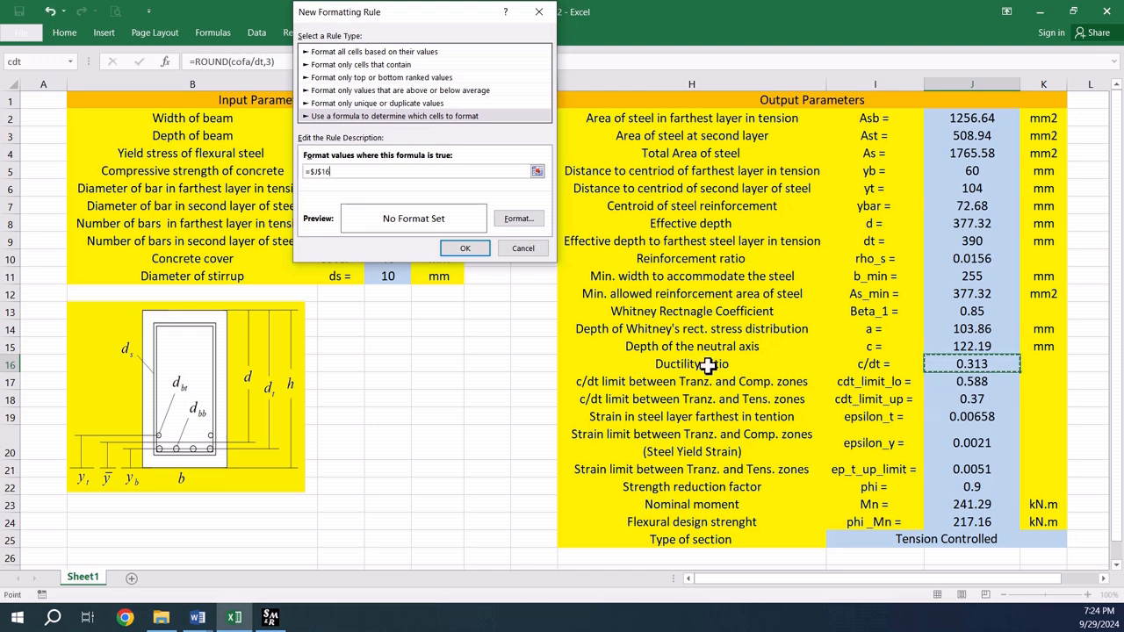
{"action": "type", "text": "<"}
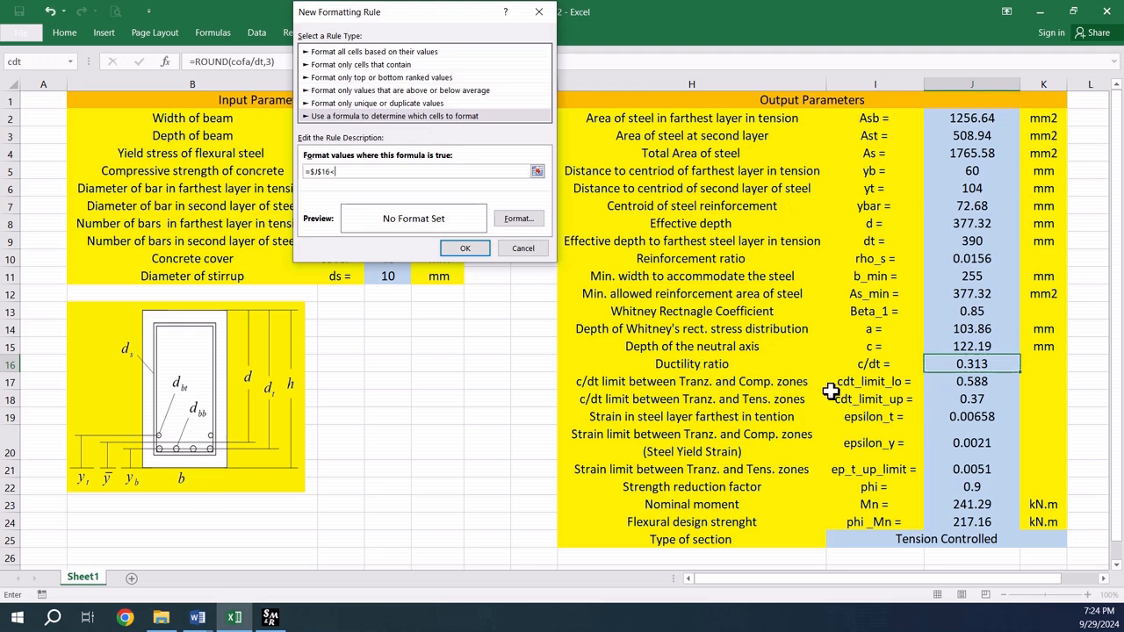
{"action": "left_click", "coordinate": [960, 400]}
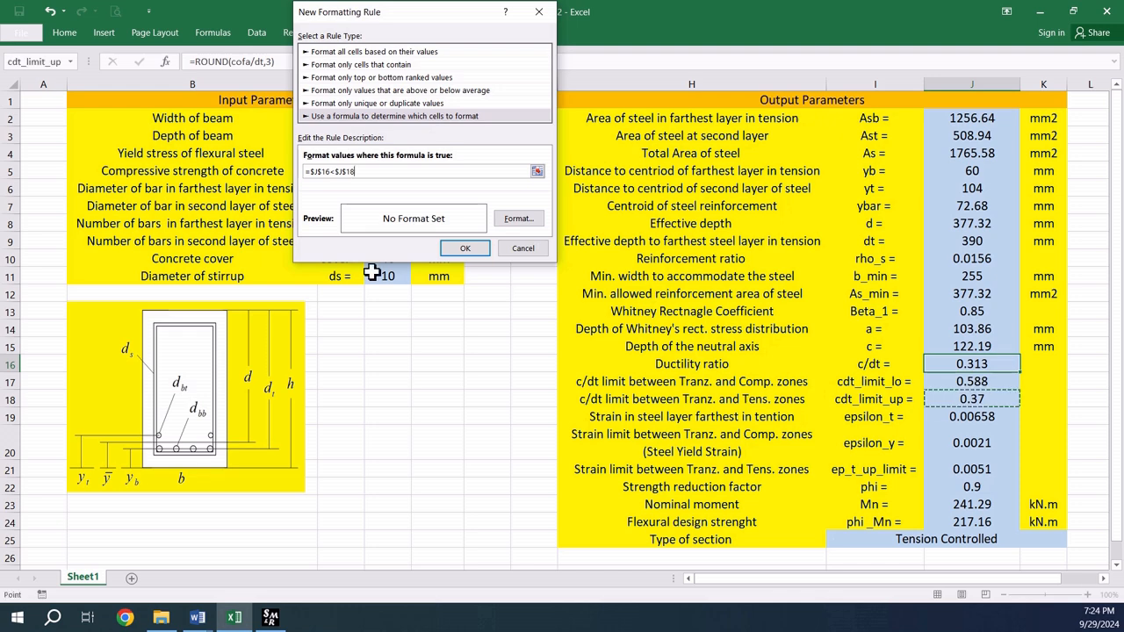
Step: Give the ductility ratio rule a green background fill and apply it to J16
{"action": "left_click", "coordinate": [518, 218]}
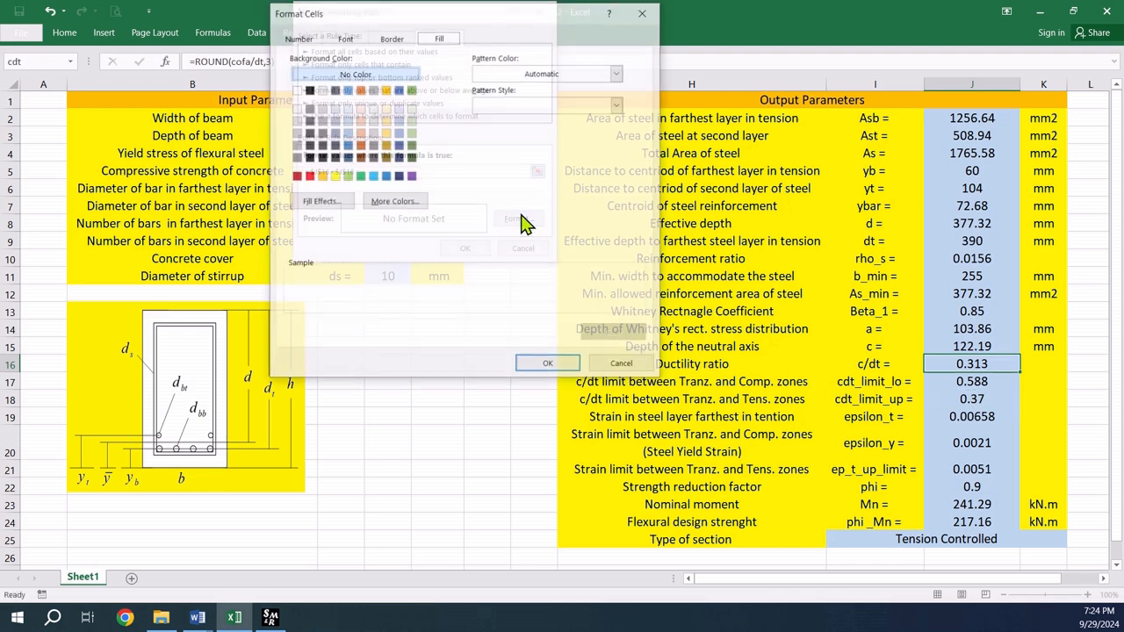
{"action": "left_click", "coordinate": [412, 90]}
{"action": "left_click", "coordinate": [549, 365]}
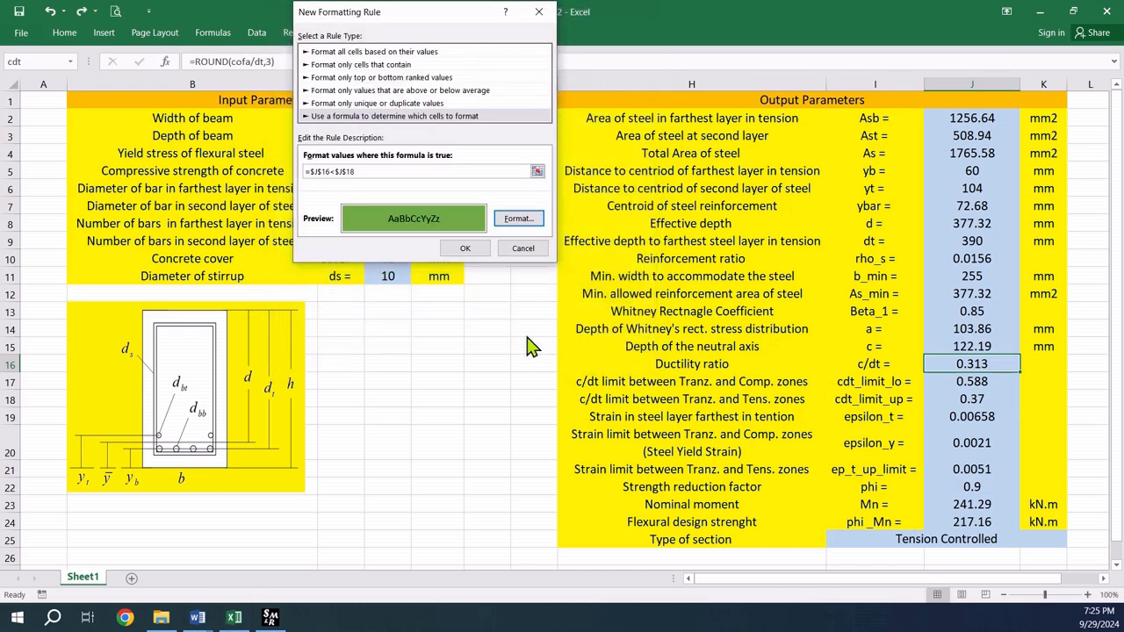
{"action": "left_click", "coordinate": [461, 250]}
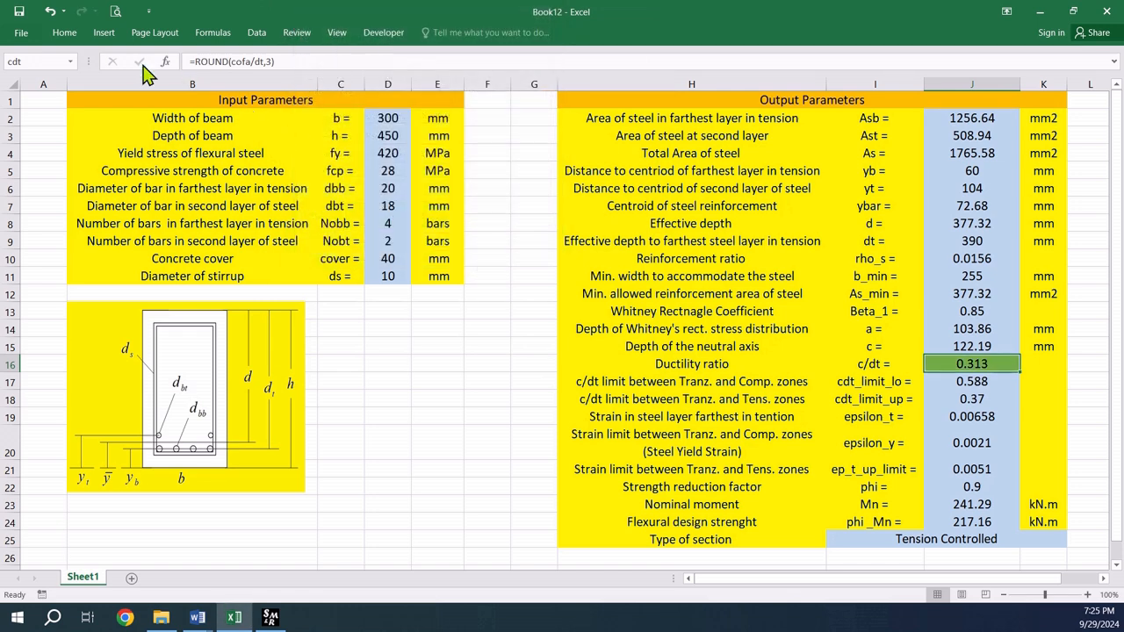
Step: Start a second formula-based conditional formatting rule on the ductility ratio (J16) with the formula =$J$16>$J$18
{"action": "left_click", "coordinate": [61, 35]}
{"action": "left_click", "coordinate": [571, 86]}
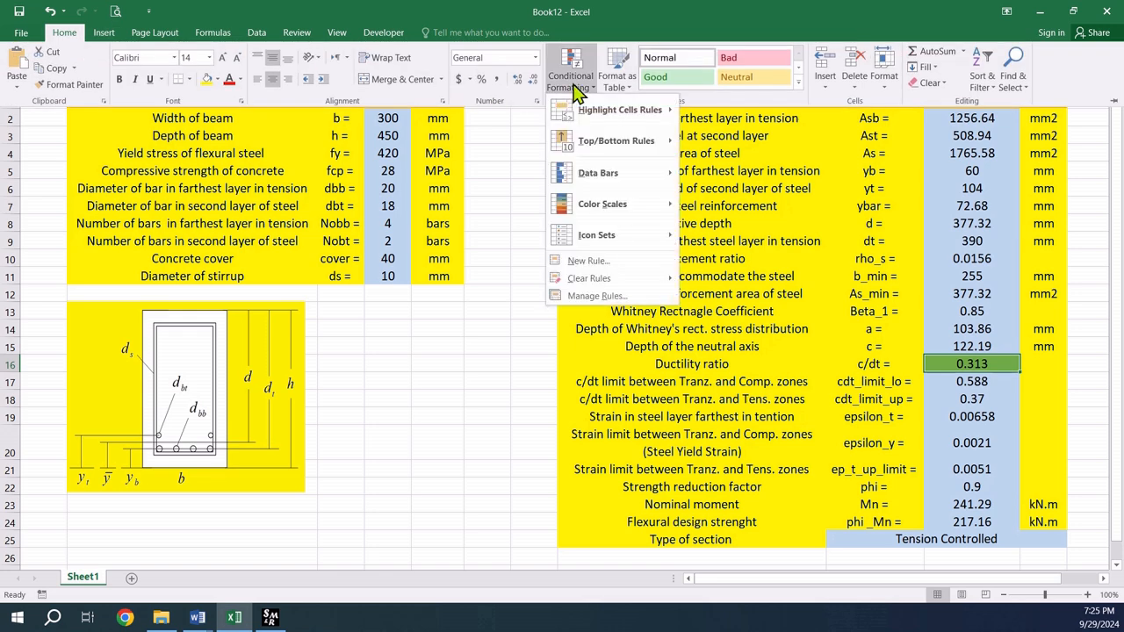
{"action": "left_click", "coordinate": [587, 260]}
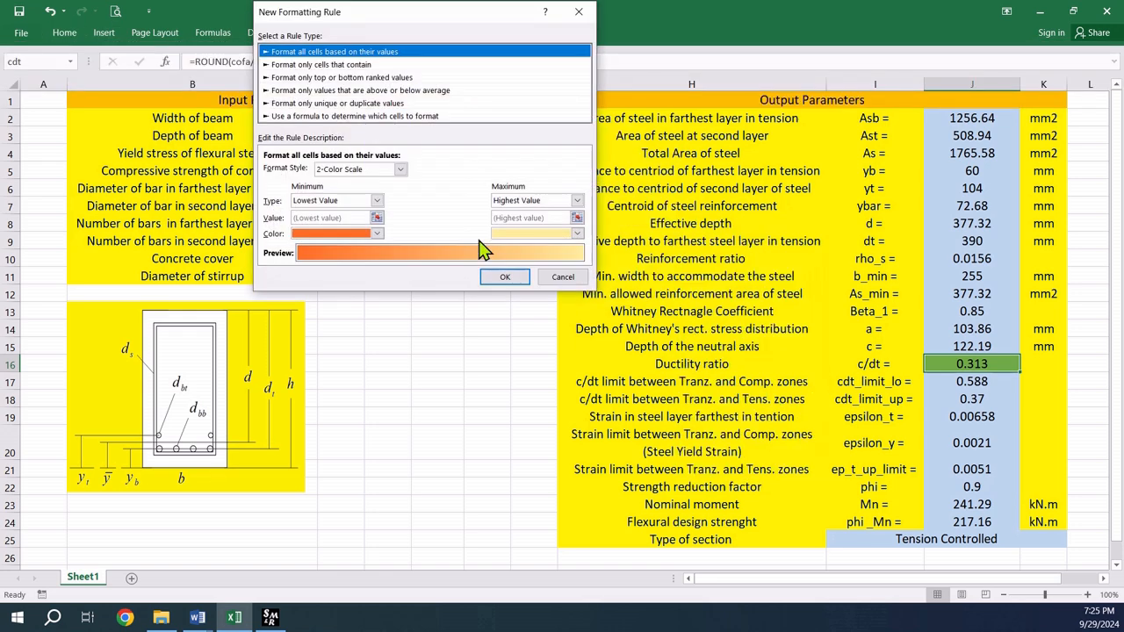
{"action": "left_click", "coordinate": [320, 116]}
{"action": "left_click", "coordinate": [302, 172]}
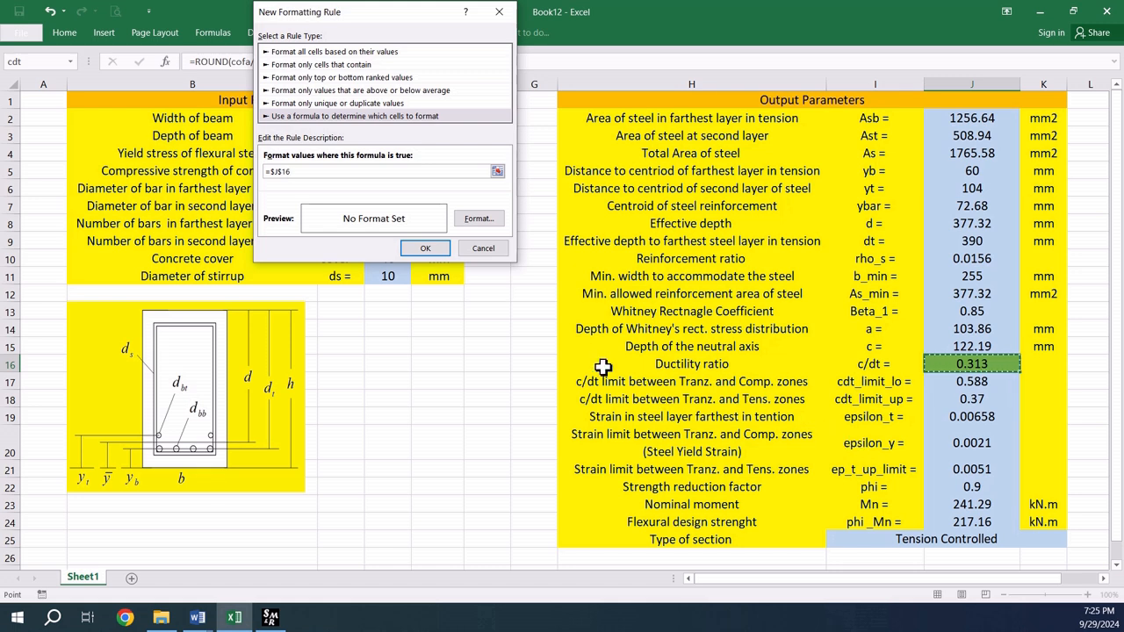
{"action": "type", "text": ">"}
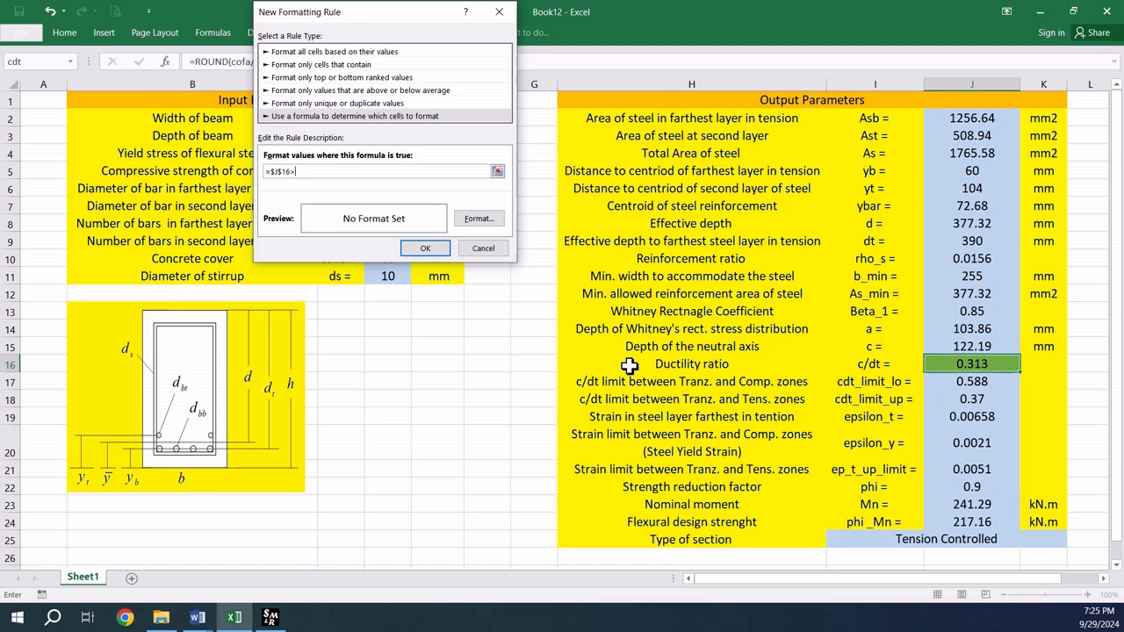
{"action": "left_click", "coordinate": [959, 400]}
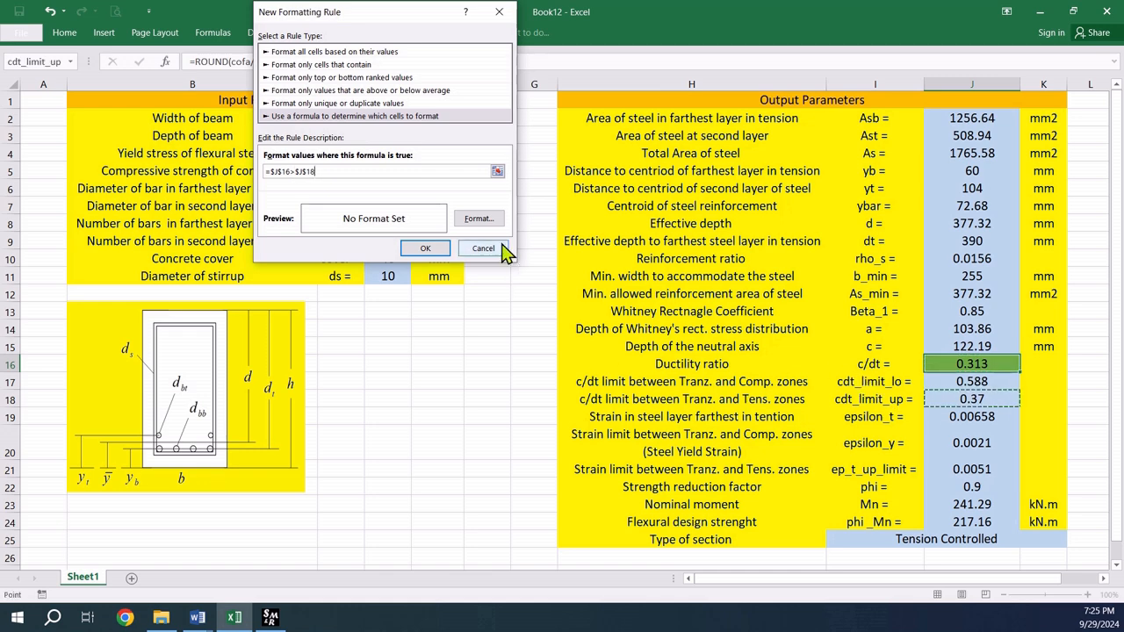
Step: Give the second ductility ratio rule a custom orange background fill and apply it to J16
{"action": "left_click", "coordinate": [477, 220]}
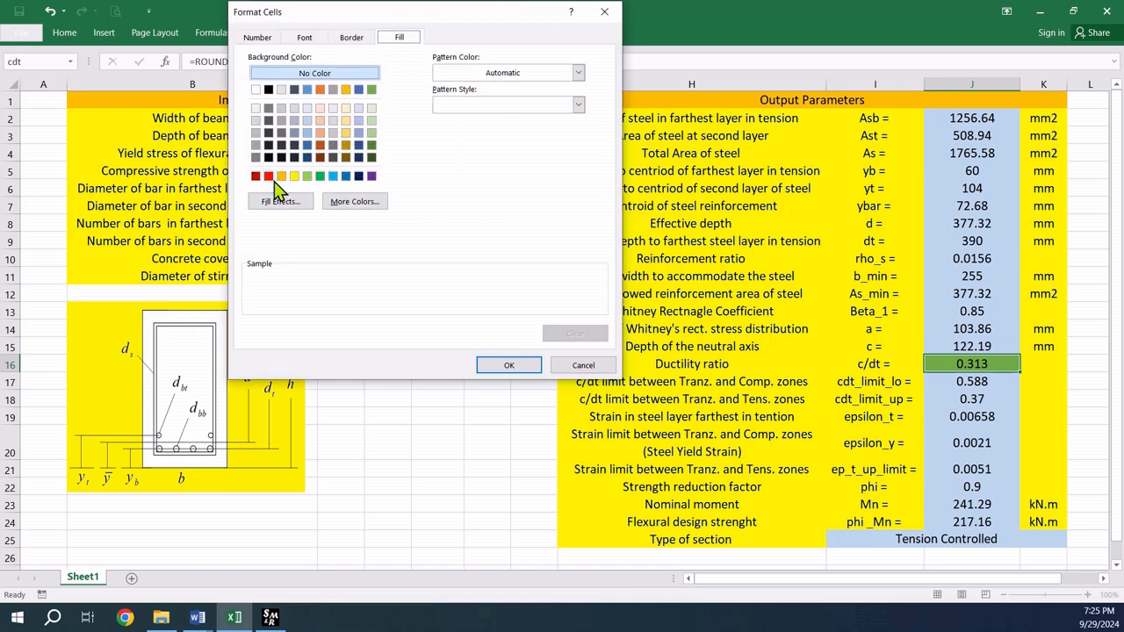
{"action": "left_click", "coordinate": [355, 203]}
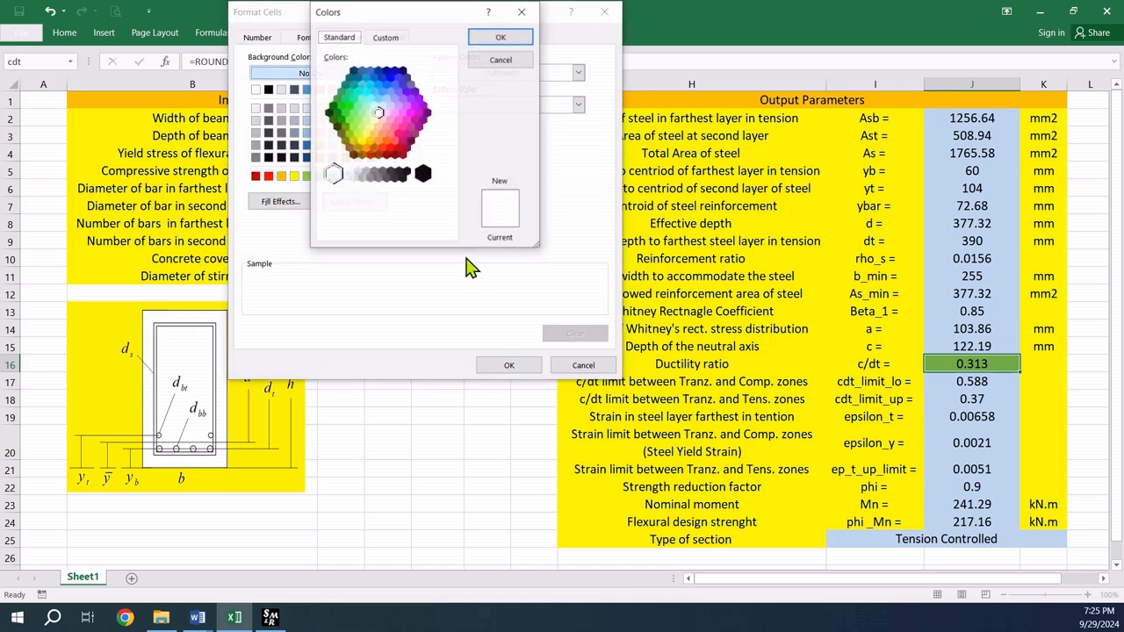
{"action": "left_click", "coordinate": [387, 146]}
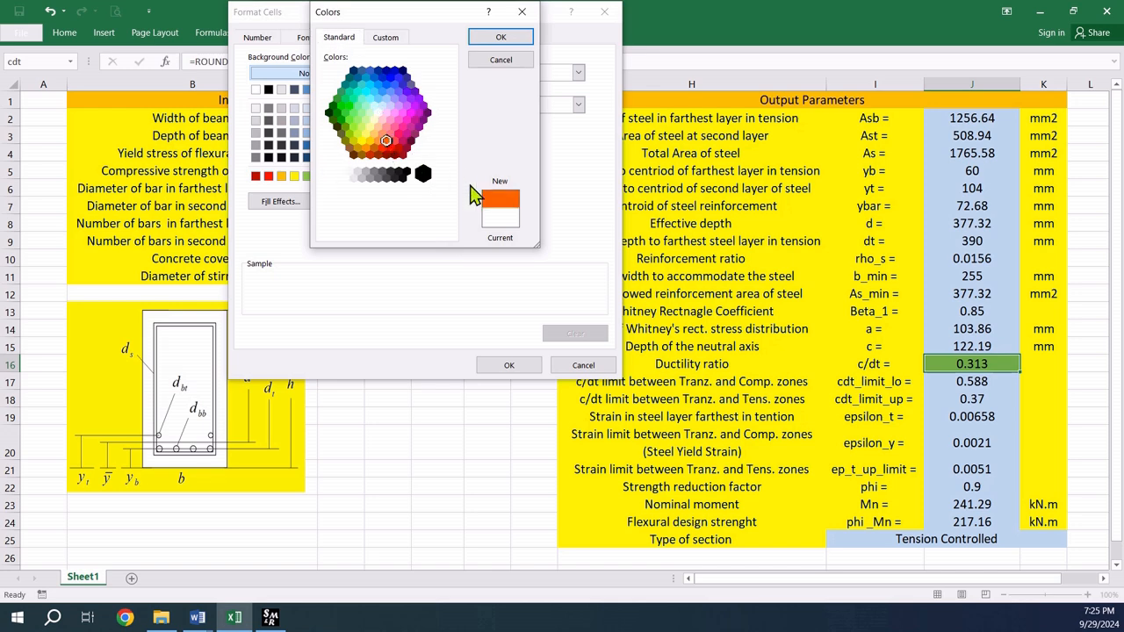
{"action": "left_click", "coordinate": [501, 37]}
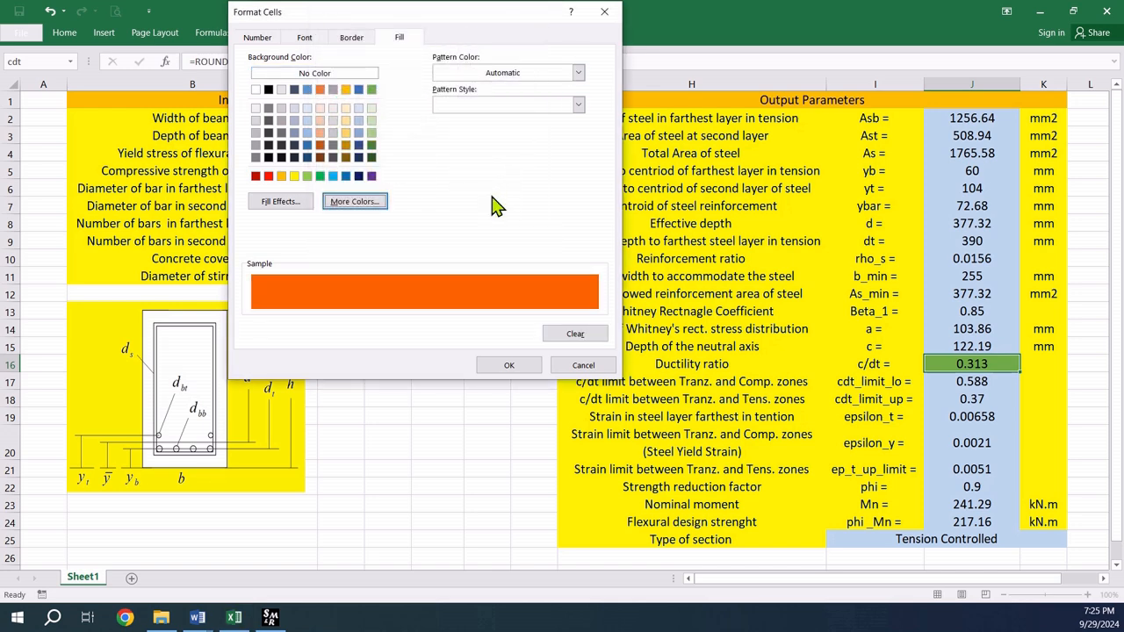
{"action": "left_click", "coordinate": [506, 366]}
{"action": "left_click", "coordinate": [428, 248]}
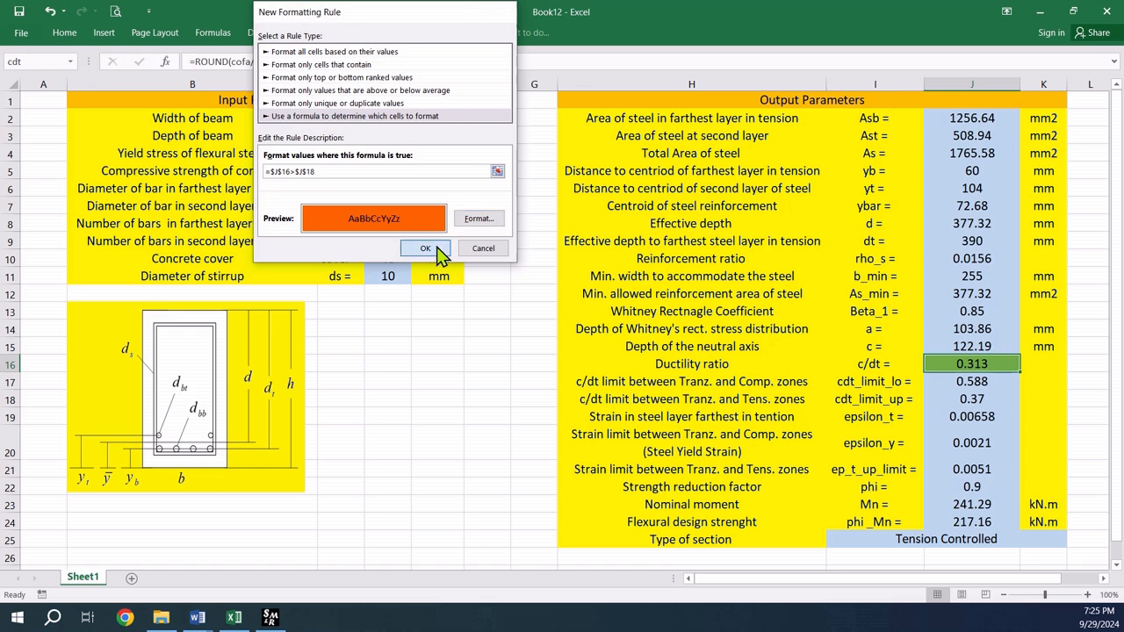
{"action": "left_click", "coordinate": [967, 400]}
{"action": "left_click", "coordinate": [945, 362]}
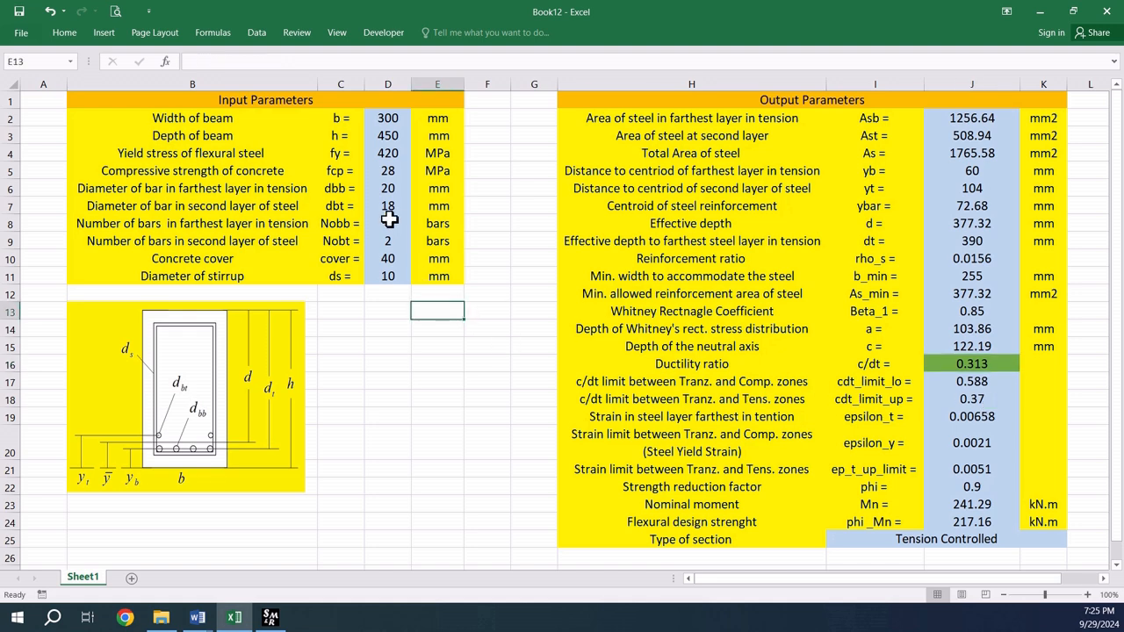
Step: Set the bar diameters in the farthest tension layer and in the second steel layer to 22 mm each
{"action": "left_click", "coordinate": [389, 186]}
{"action": "type", "text": "22"}
{"action": "key", "text": "Return"}
{"action": "type", "text": "22"}
{"action": "key", "text": "Return"}
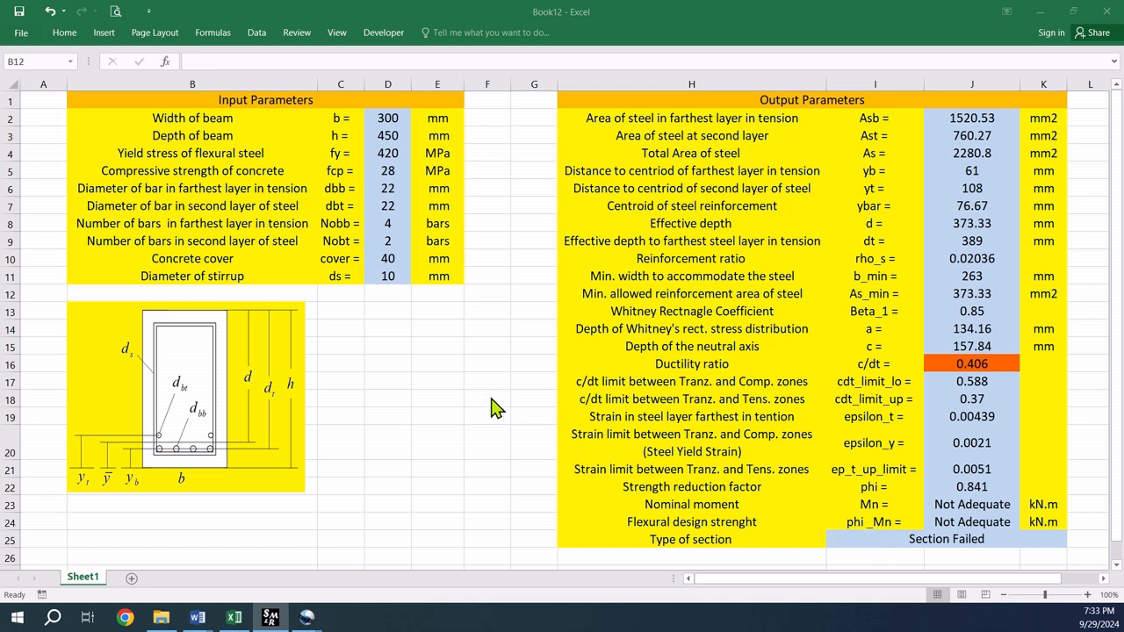
Step: Start a formula-based conditional formatting rule on the strain in the farthest tension steel layer (J19)
{"action": "left_click", "coordinate": [963, 419]}
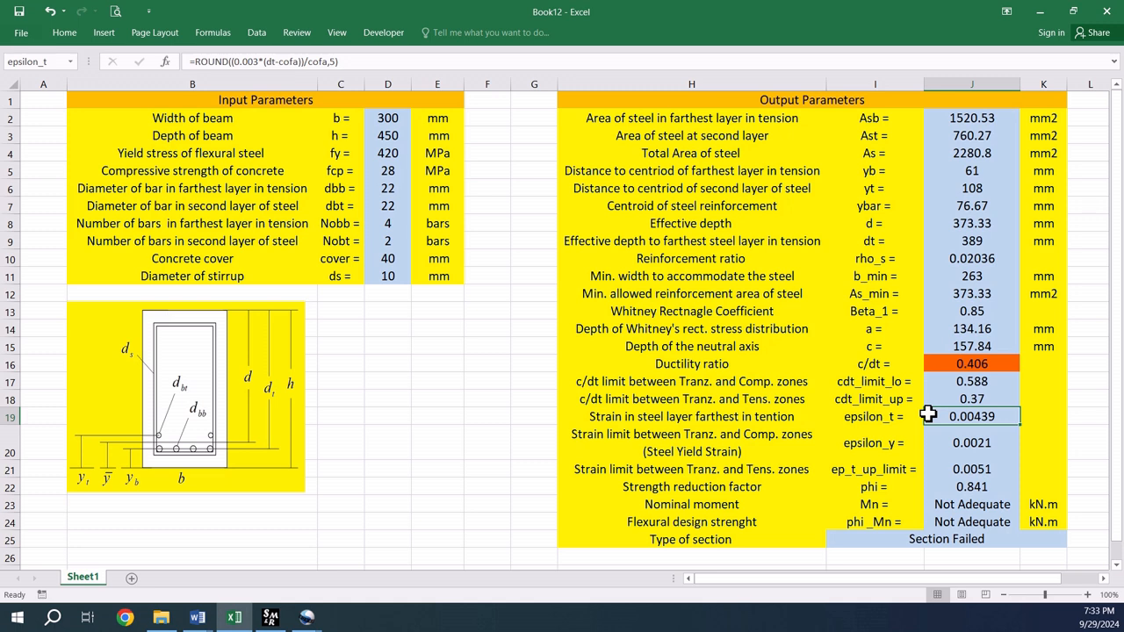
{"action": "left_click", "coordinate": [943, 469]}
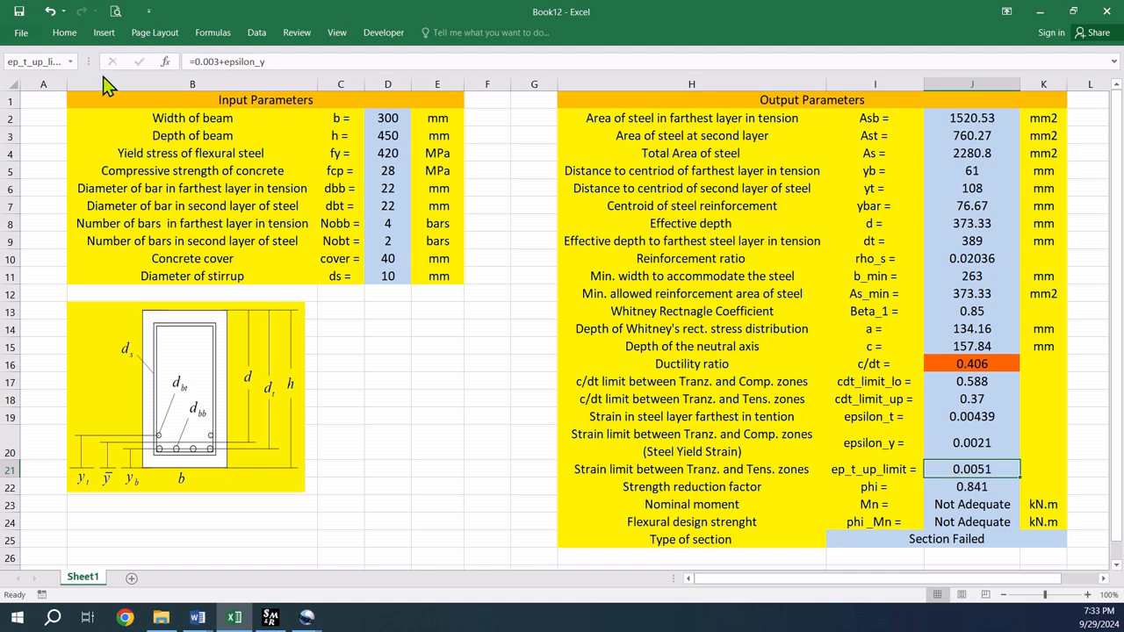
{"action": "left_click", "coordinate": [66, 37]}
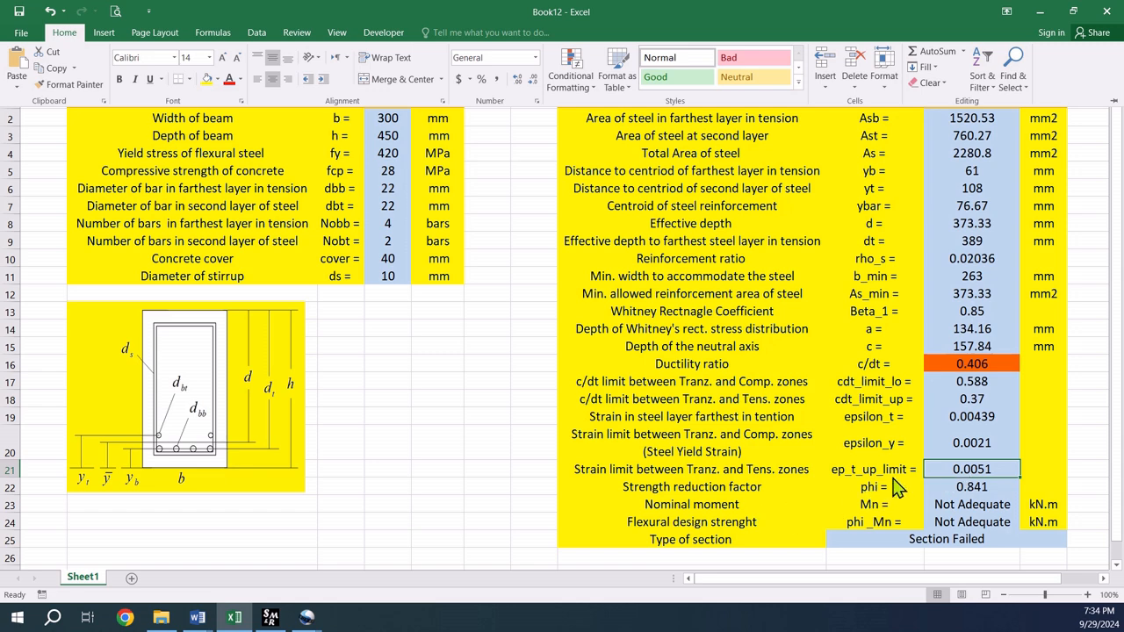
{"action": "left_click", "coordinate": [957, 417]}
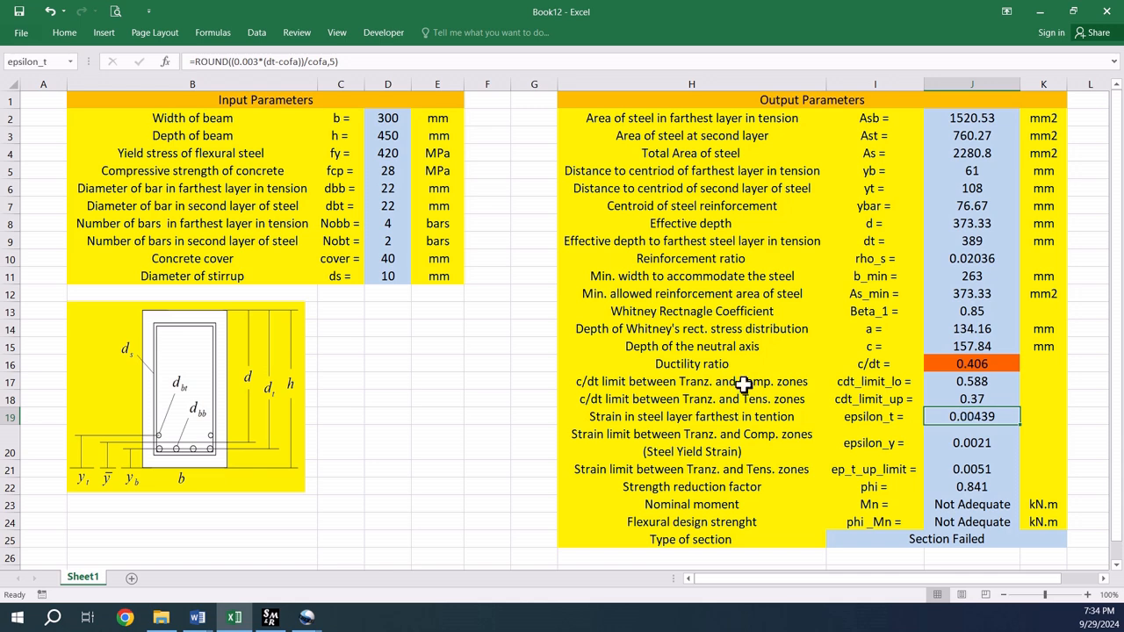
{"action": "left_click", "coordinate": [74, 38]}
{"action": "left_click", "coordinate": [569, 79]}
{"action": "left_click", "coordinate": [604, 261]}
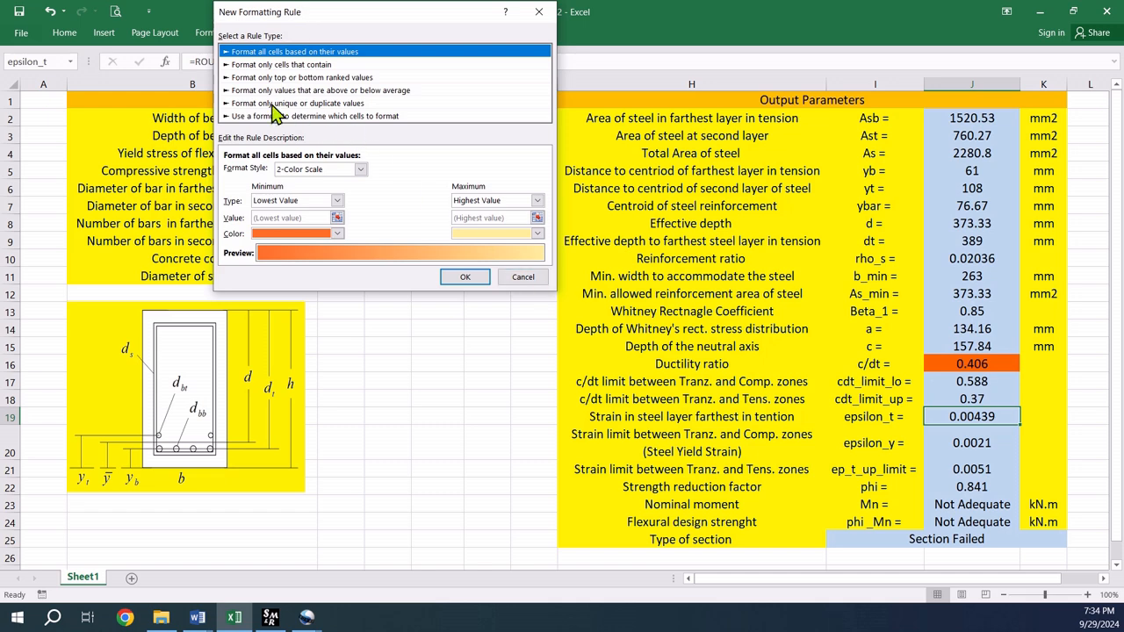
{"action": "left_click", "coordinate": [256, 116]}
{"action": "left_click", "coordinate": [285, 170]}
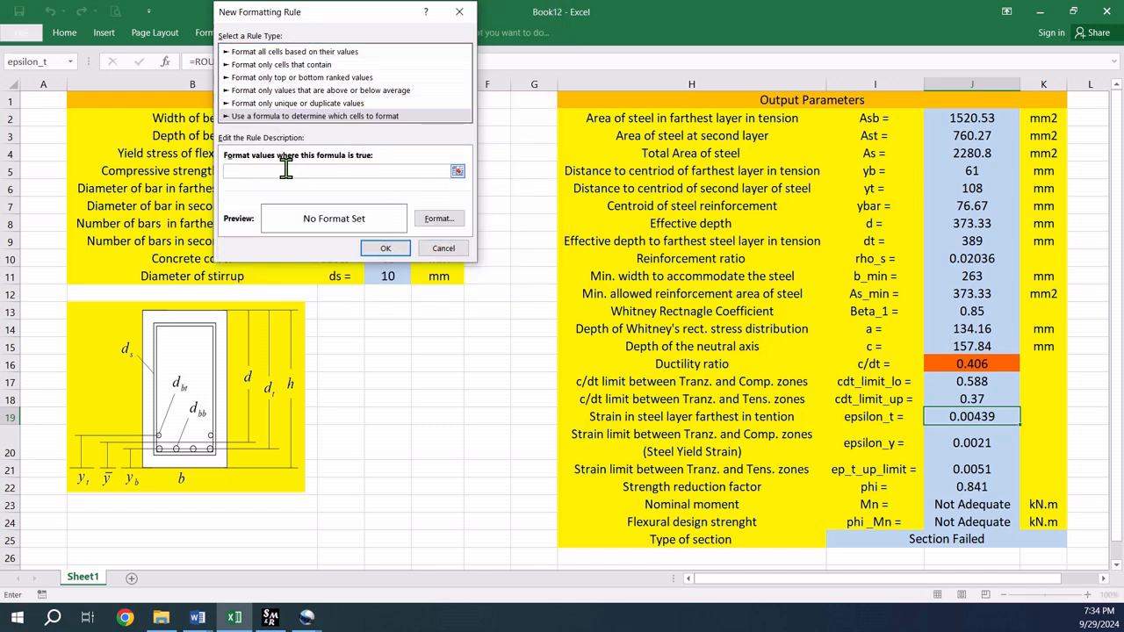
Step: Enter =$J$19>$J$21 as the strain rule's formula, comparing the strain with the limit between transition and tension zones
{"action": "left_click", "coordinate": [951, 421]}
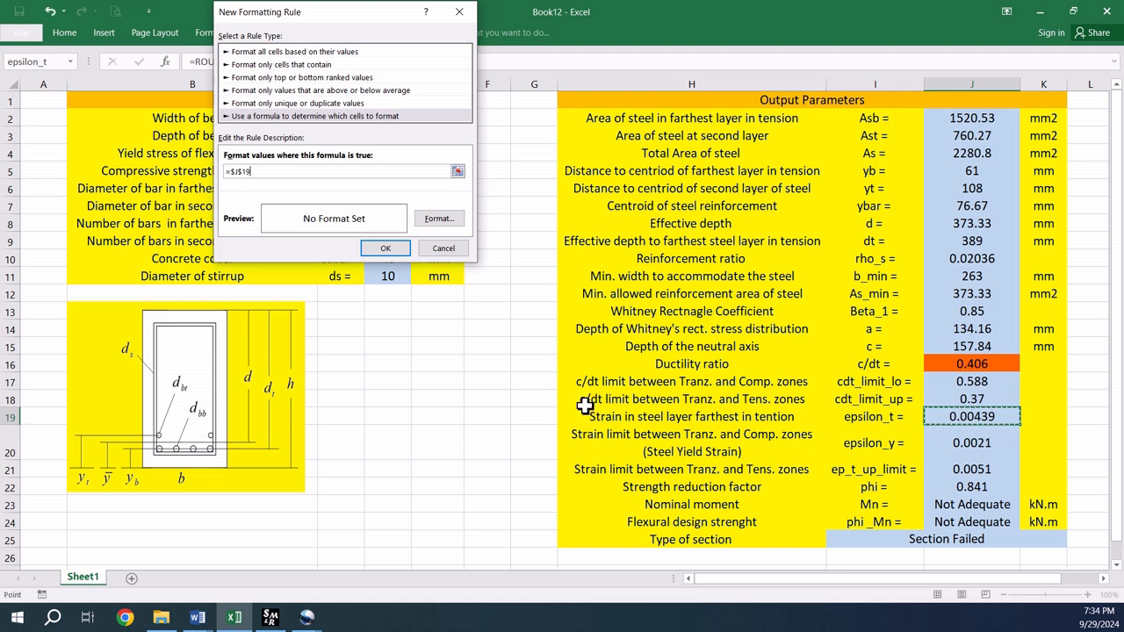
{"action": "key", "text": "F8"}
{"action": "key", "text": "BackSpace"}
{"action": "key", "text": "BackSpace"}
{"action": "key", "text": "BackSpace"}
{"action": "key", "text": "BackSpace"}
{"action": "key", "text": "BackSpace"}
{"action": "key", "text": "BackSpace"}
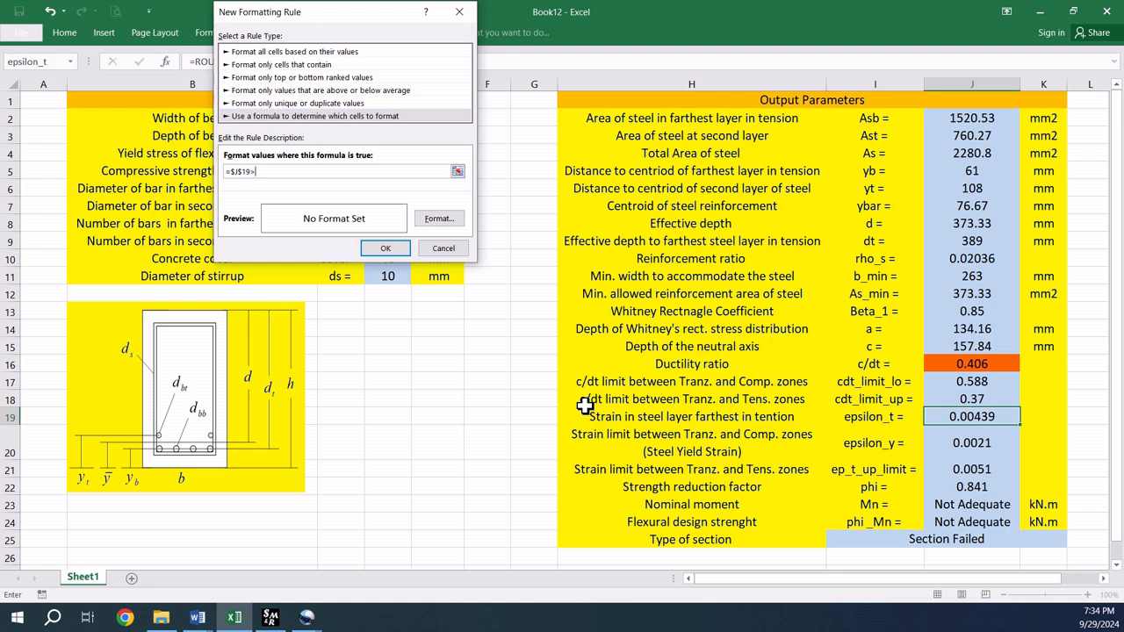
{"action": "left_click", "coordinate": [959, 472]}
Step: Give the =$J$19>$J$21 strain rule a green background fill and apply it to J19
{"action": "left_click", "coordinate": [437, 219]}
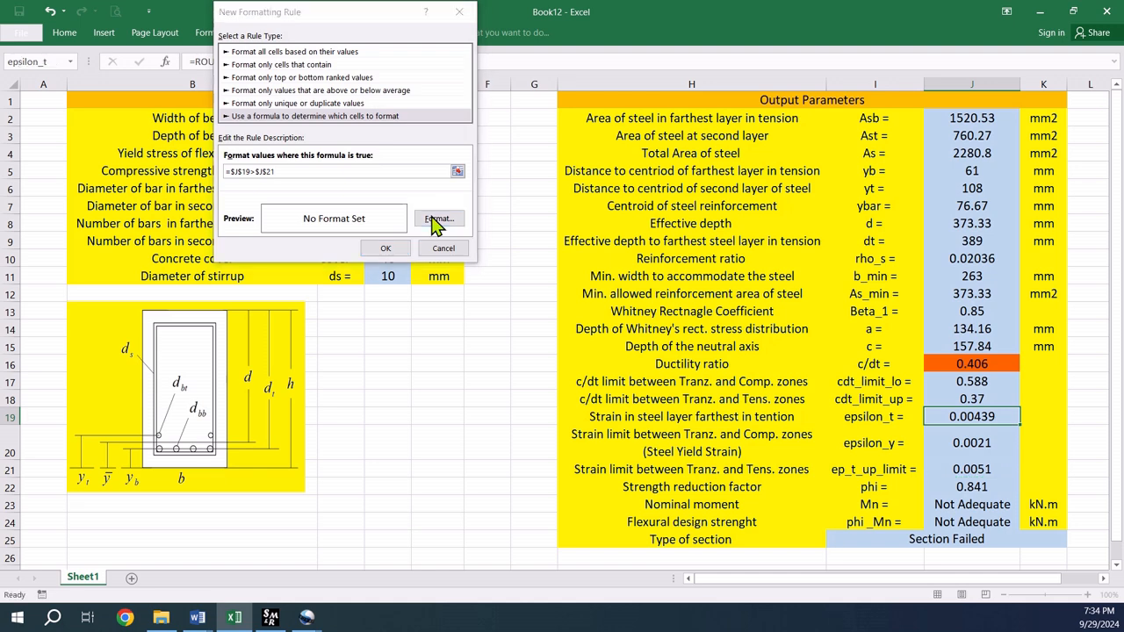
{"action": "left_click", "coordinate": [331, 89]}
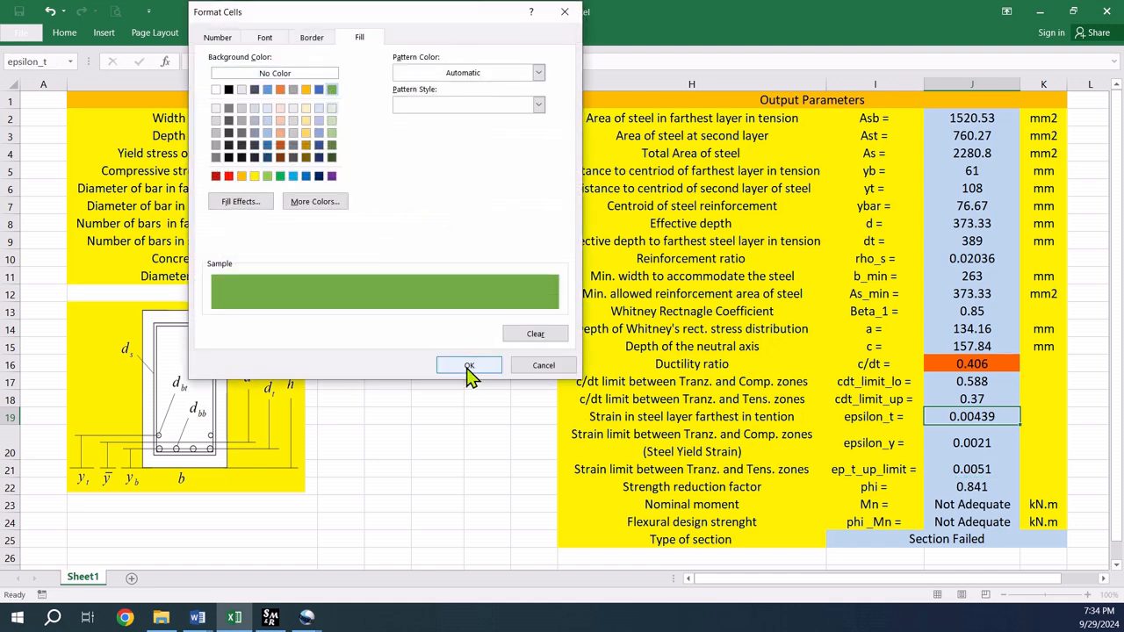
{"action": "left_click", "coordinate": [470, 365]}
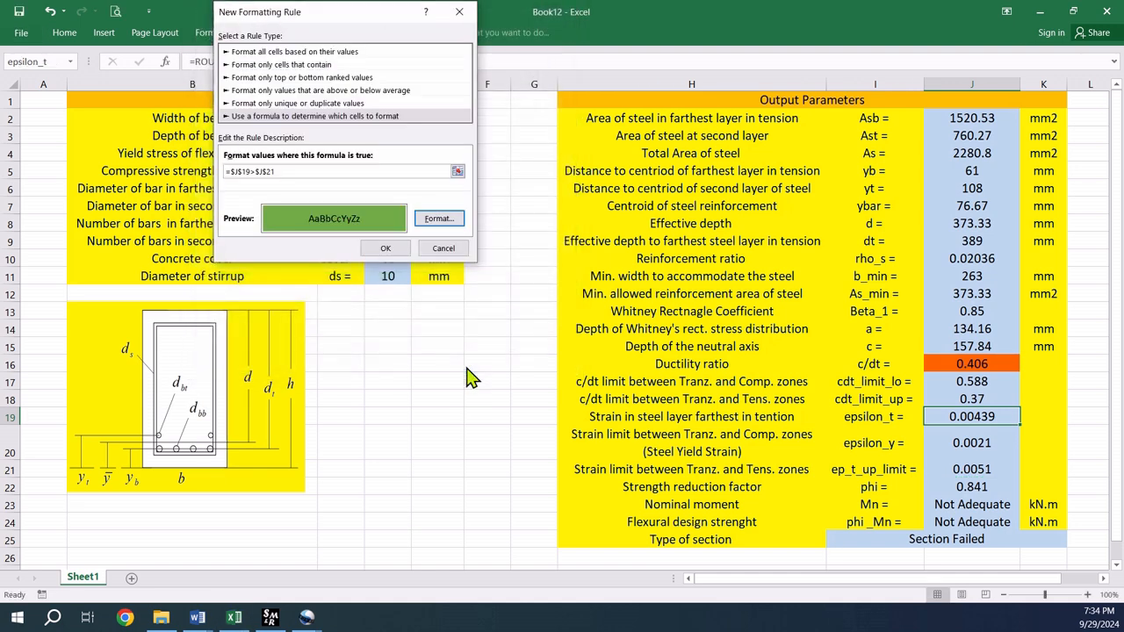
{"action": "left_click", "coordinate": [375, 250]}
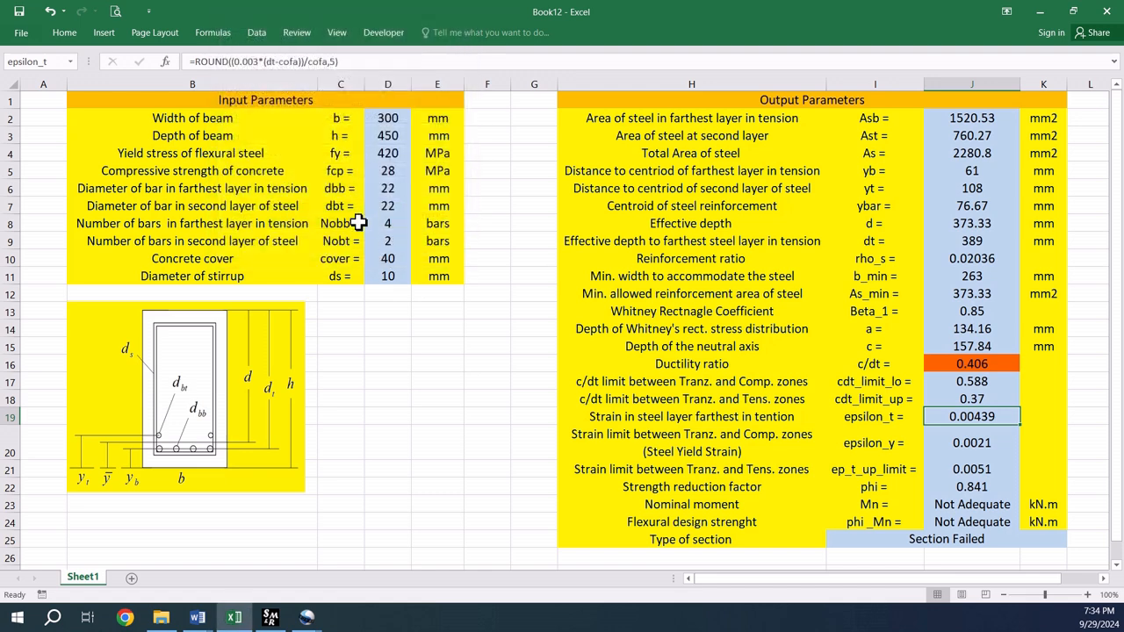
Step: Start a second formula-based conditional formatting rule on the strain cell J19 with the formula =$J$19<$J$21
{"action": "left_click", "coordinate": [66, 34]}
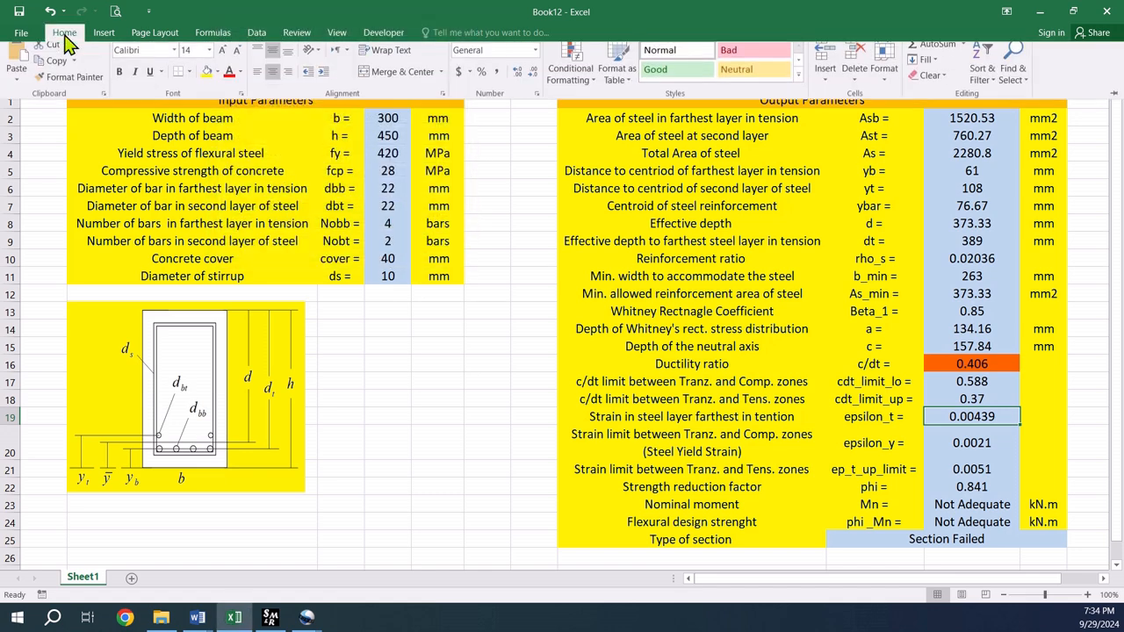
{"action": "left_click", "coordinate": [572, 74]}
{"action": "left_click", "coordinate": [586, 263]}
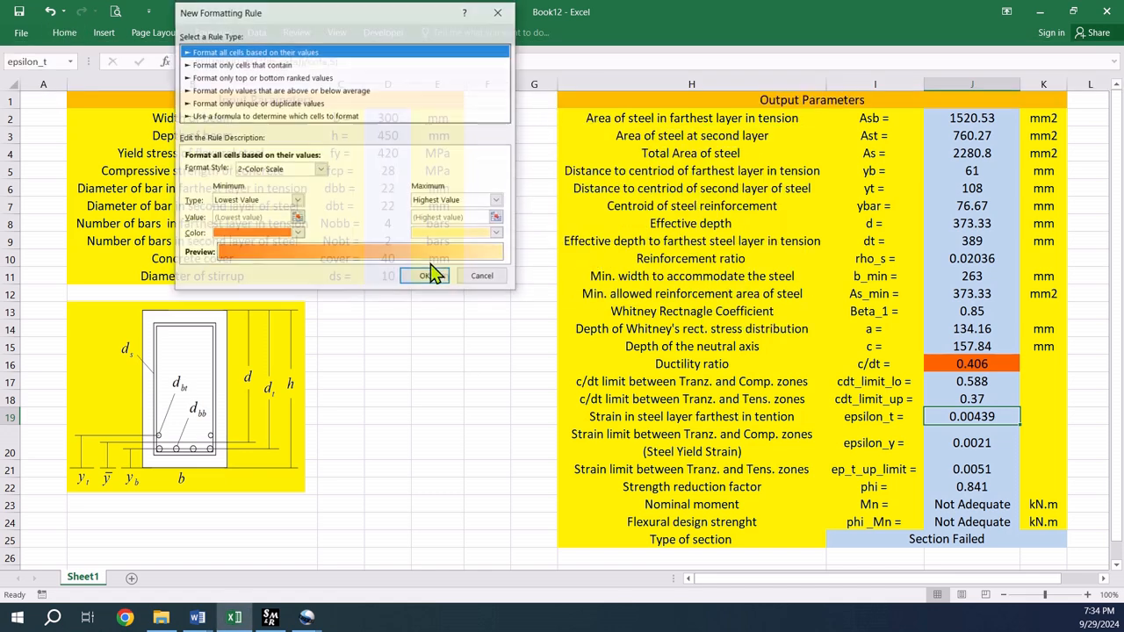
{"action": "left_click", "coordinate": [253, 116]}
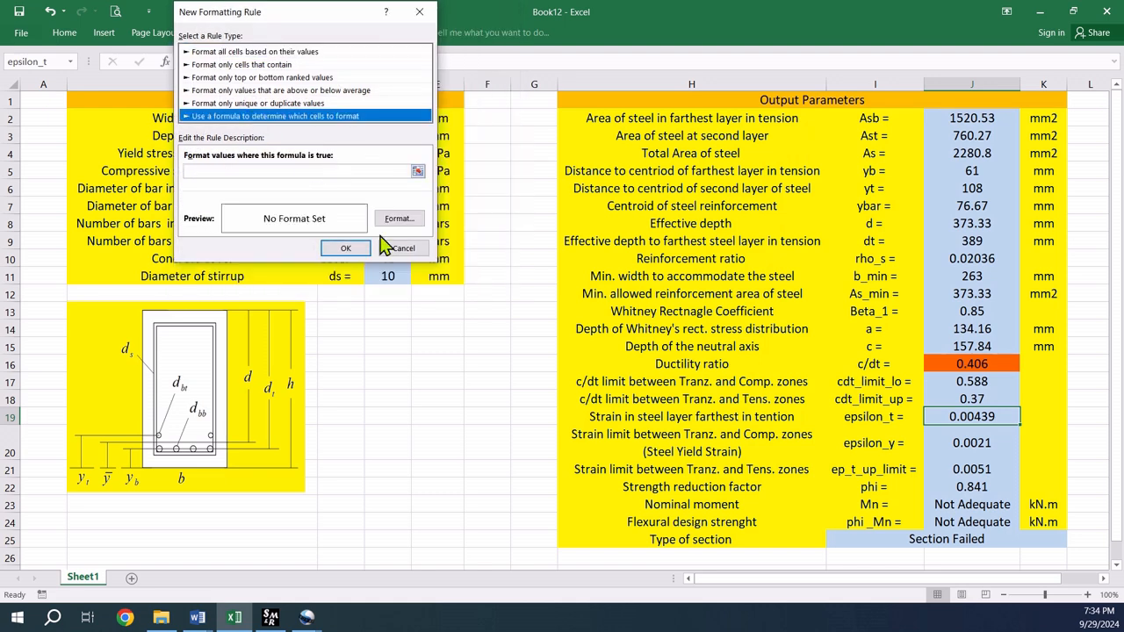
{"action": "left_click", "coordinate": [277, 171]}
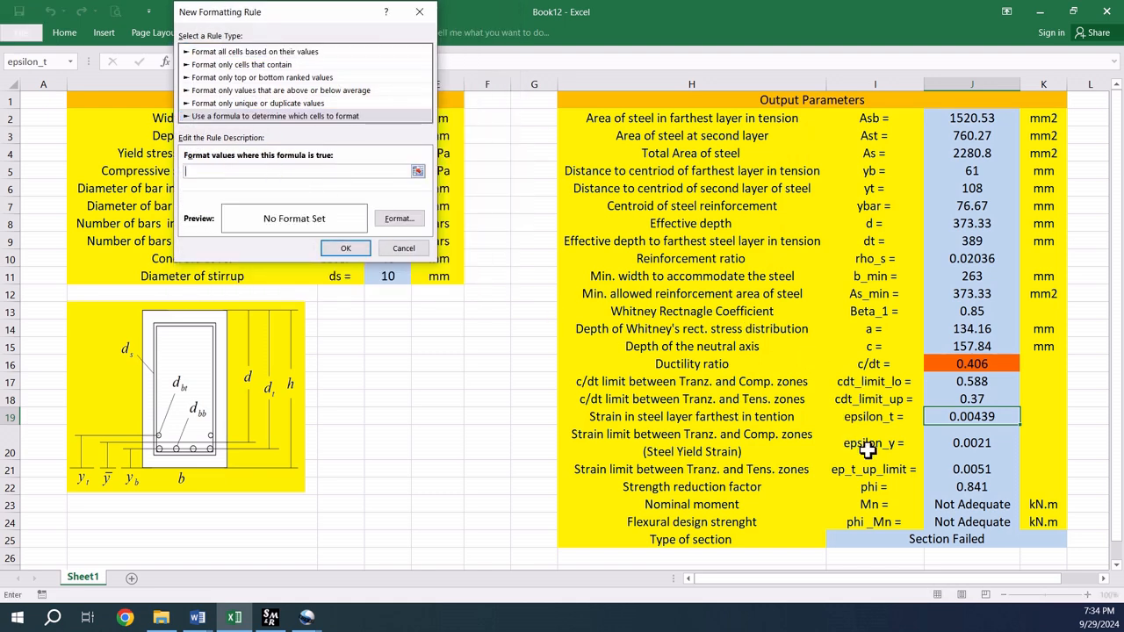
{"action": "left_click", "coordinate": [965, 418]}
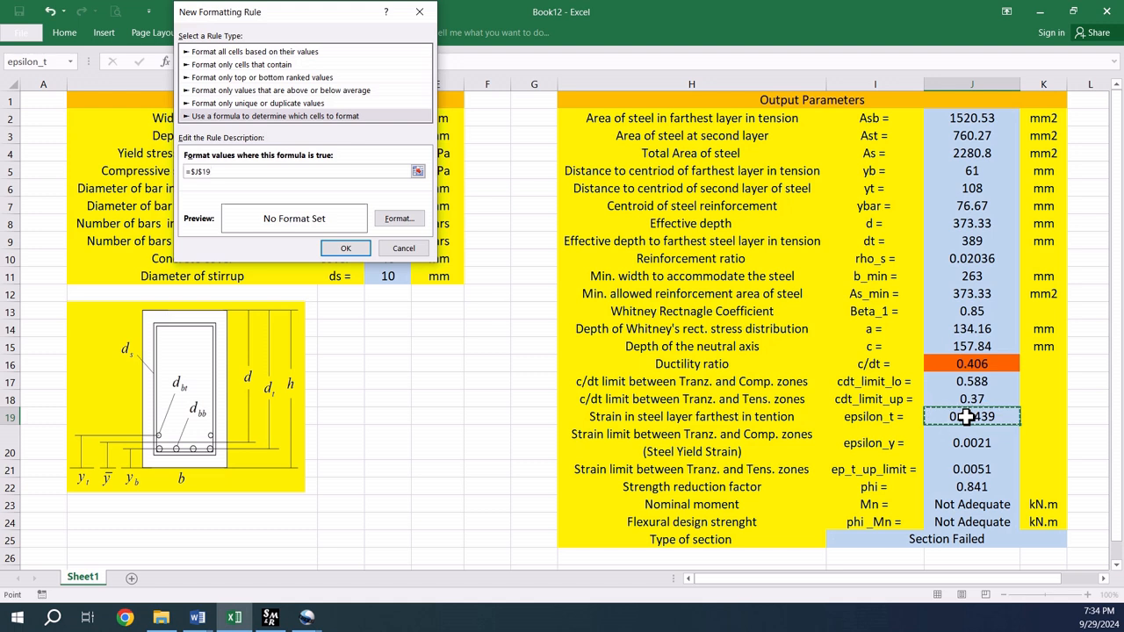
{"action": "type", "text": "<"}
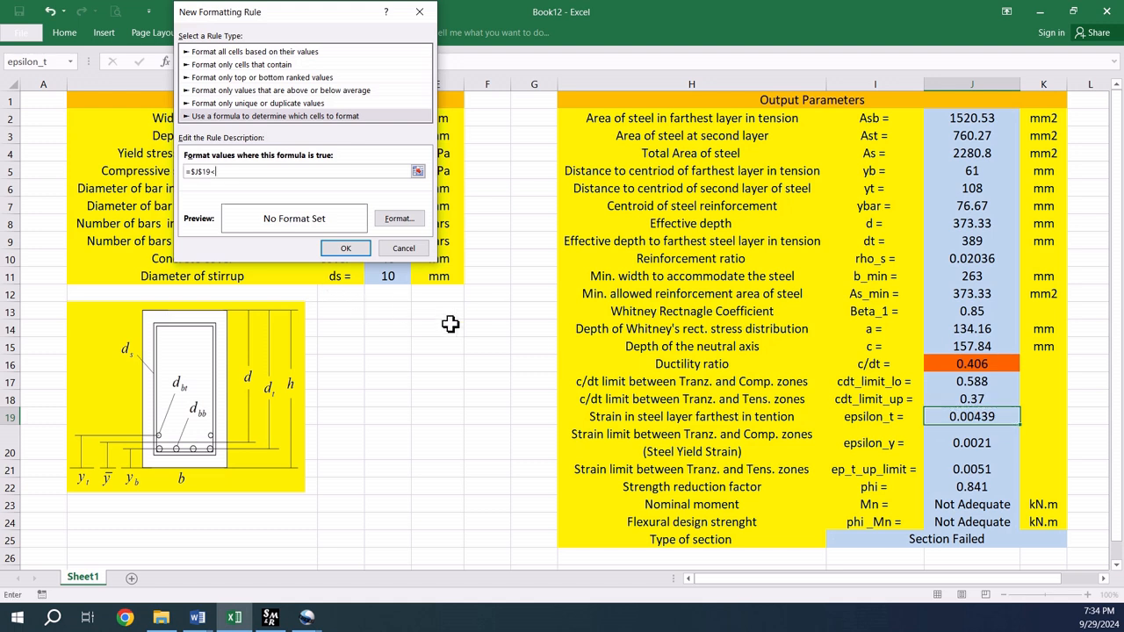
{"action": "left_click", "coordinate": [955, 469]}
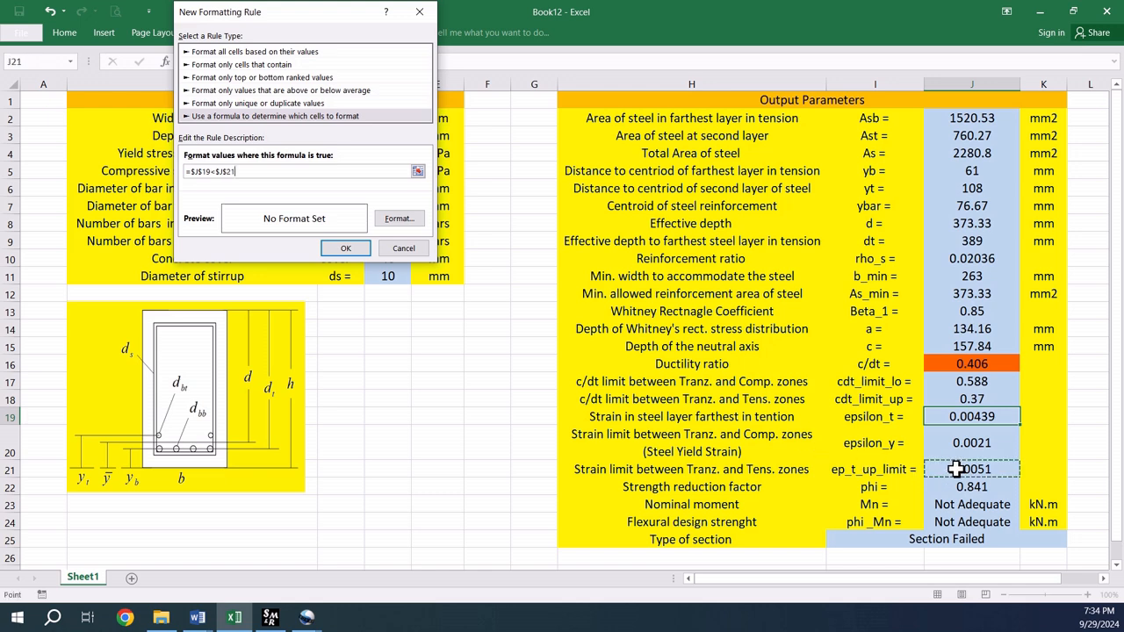
Step: Give the =$J$19<$J$21 strain rule a custom orange background fill and apply it to J19
{"action": "left_click", "coordinate": [399, 219]}
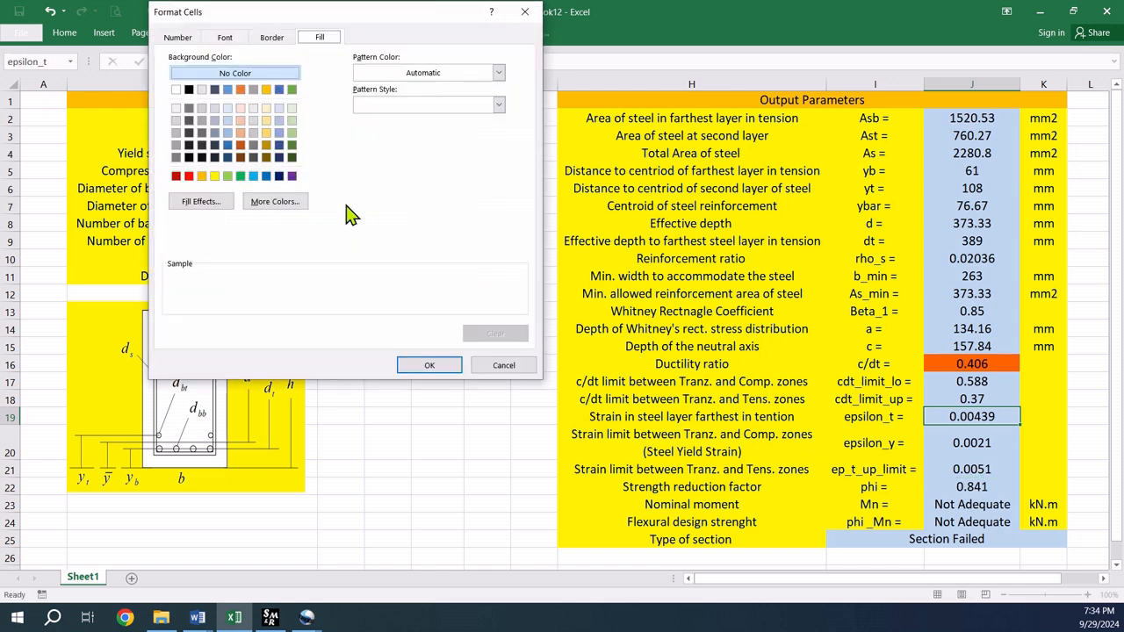
{"action": "left_click", "coordinate": [274, 201]}
{"action": "left_click", "coordinate": [305, 141]}
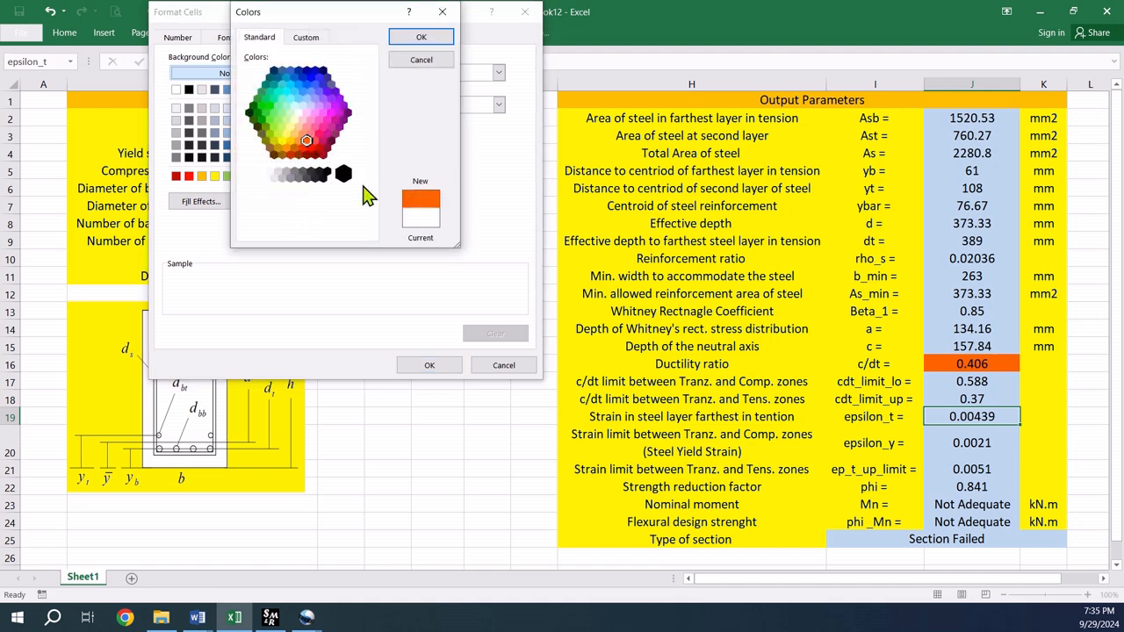
{"action": "left_click", "coordinate": [421, 40]}
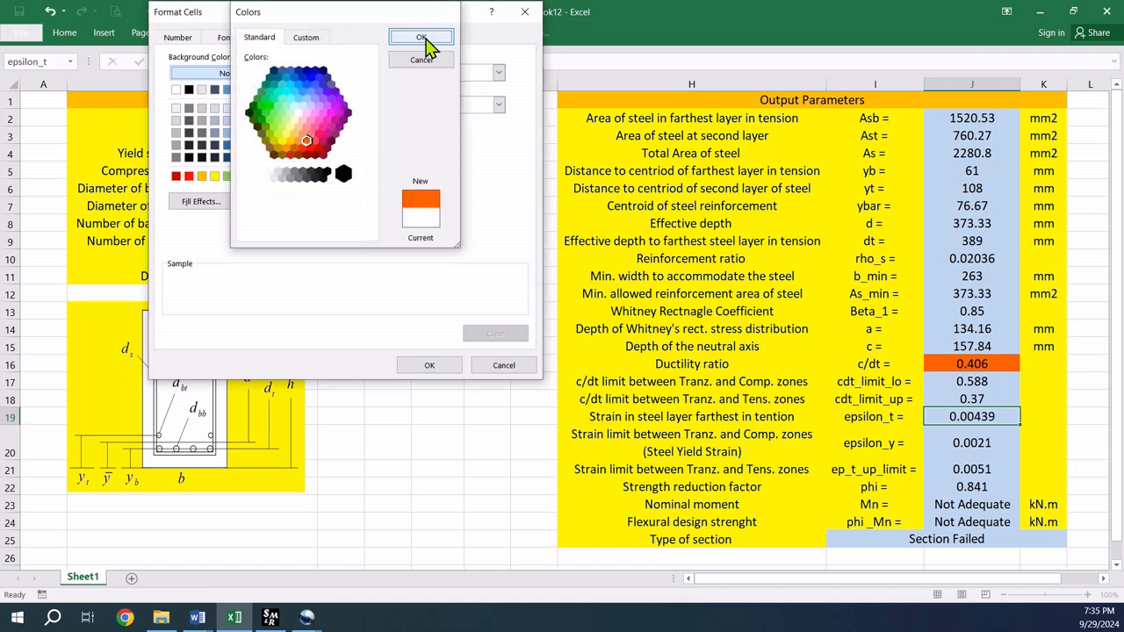
{"action": "left_click", "coordinate": [429, 367]}
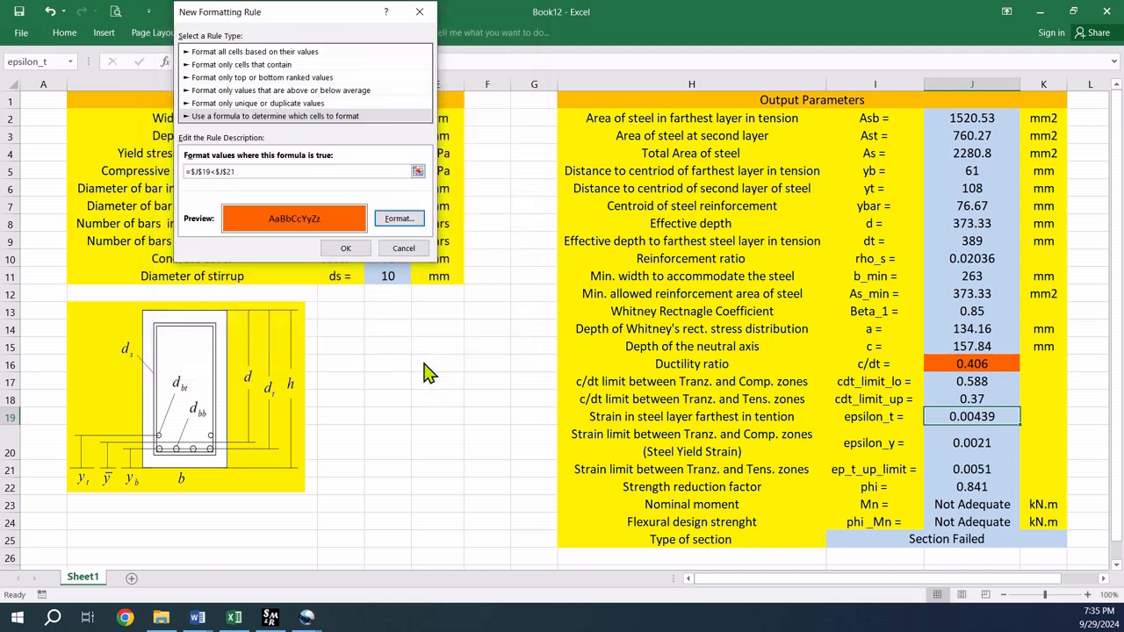
{"action": "left_click", "coordinate": [340, 246]}
{"action": "left_click", "coordinate": [544, 430]}
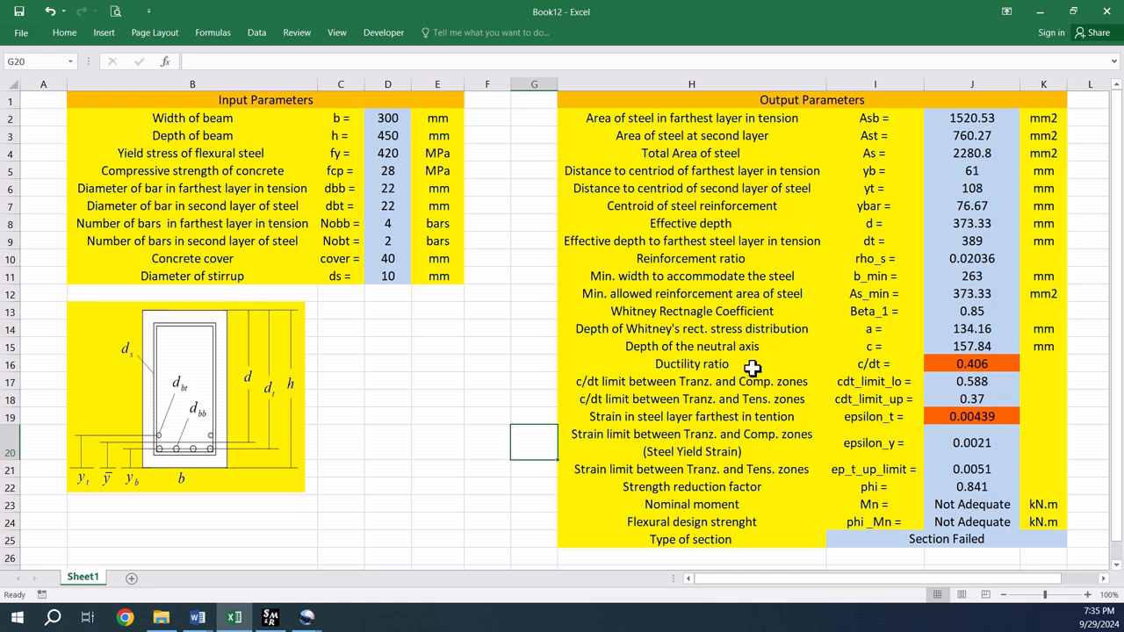
{"action": "left_click", "coordinate": [939, 361]}
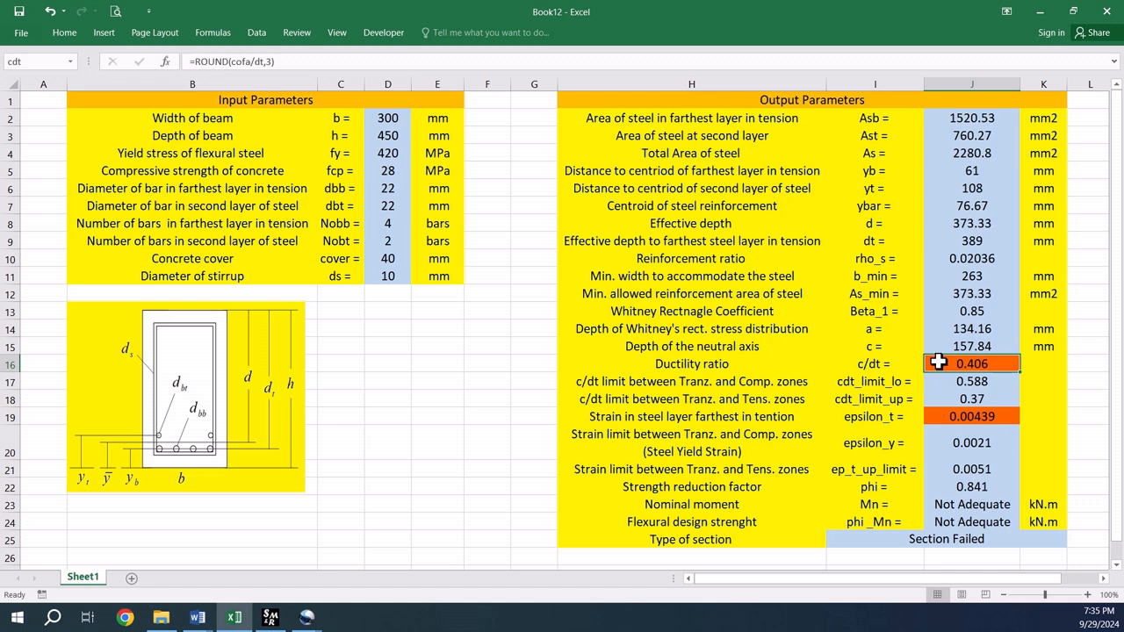